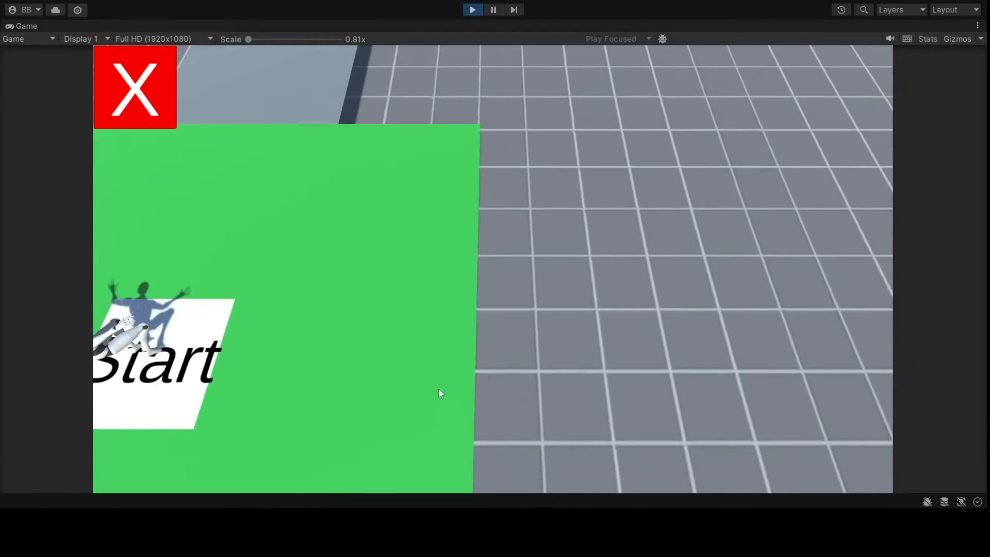
- Run from Start onto CheckPoint 1, step off the pad, and reload to test the respawn
{"action": "key", "text": "w"}
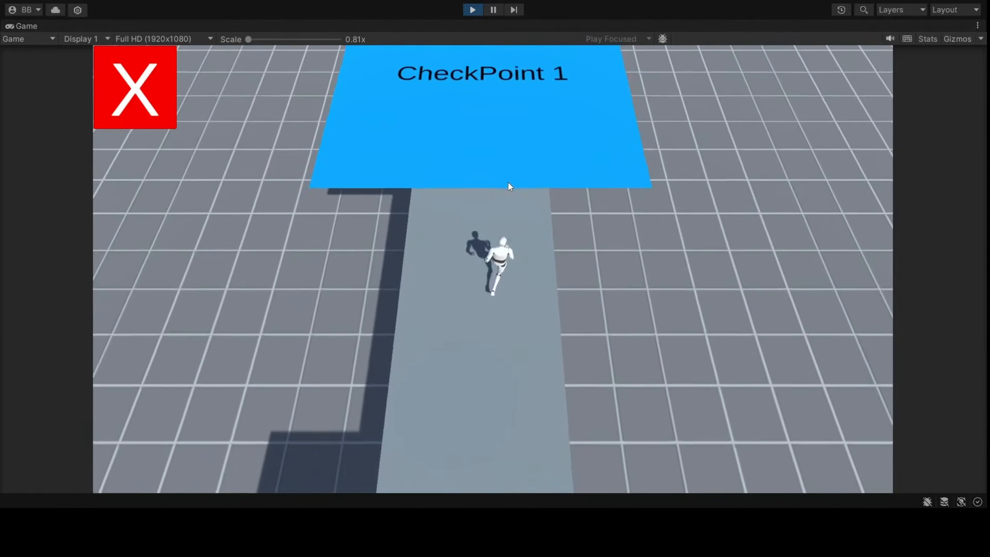
{"action": "key", "text": "d"}
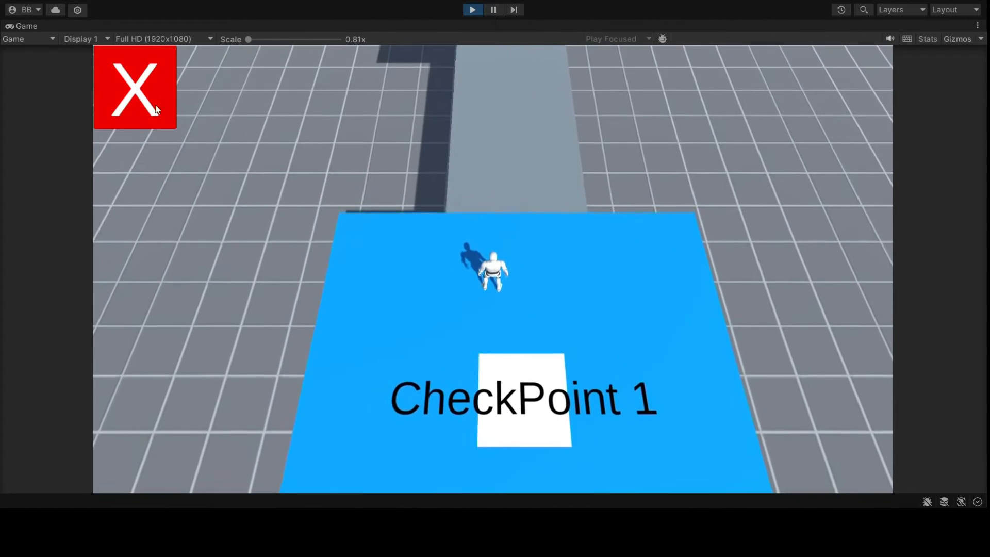
{"action": "left_click", "coordinate": [137, 93]}
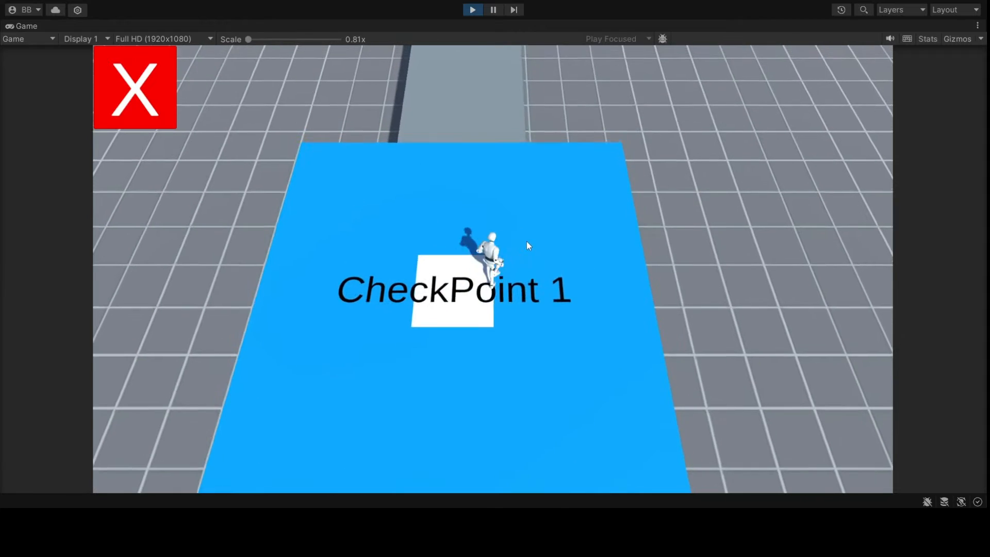
- Run onto the CheckPoint 2 pad, fall off, and reload to confirm respawning there
{"action": "key", "text": "w"}
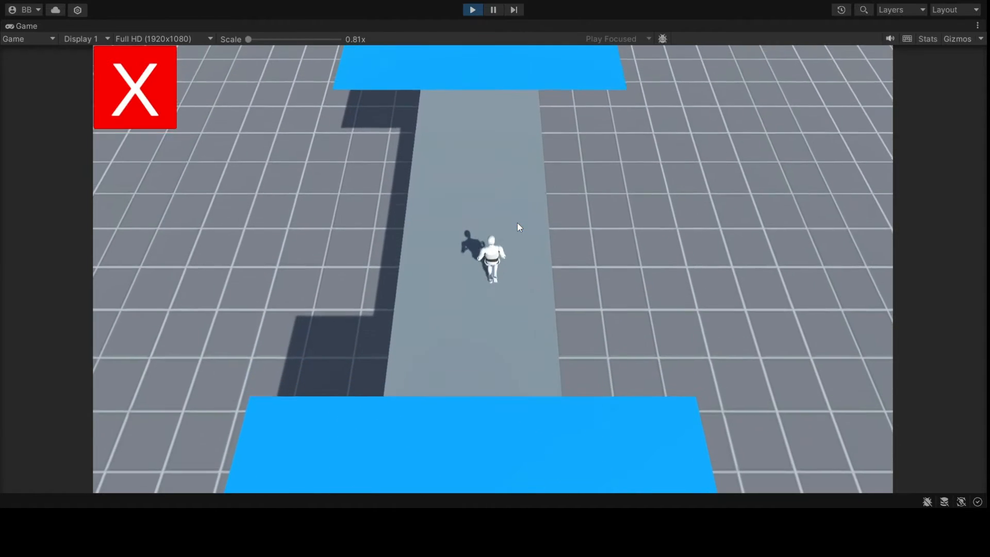
{"action": "key", "text": "w"}
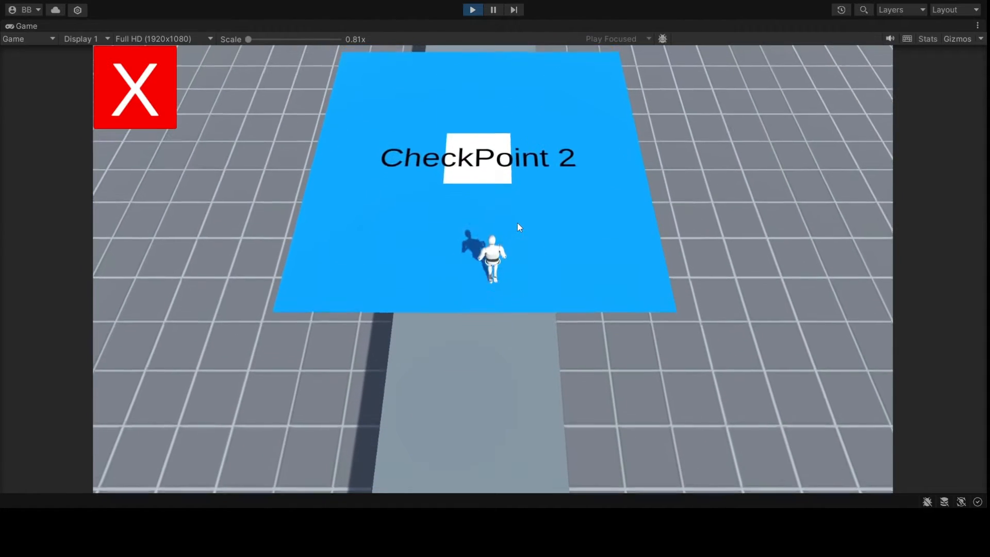
{"action": "key", "text": "w"}
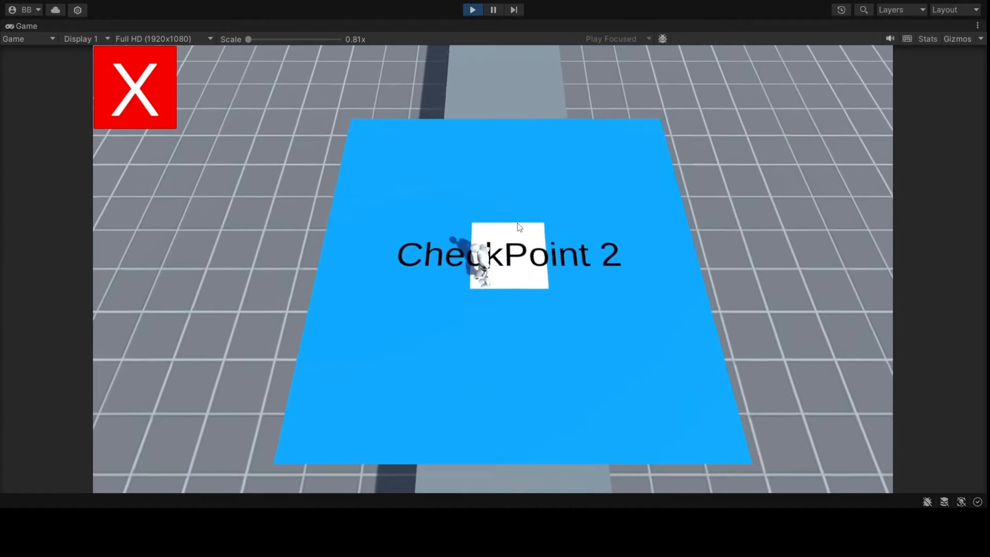
{"action": "key", "text": "a"}
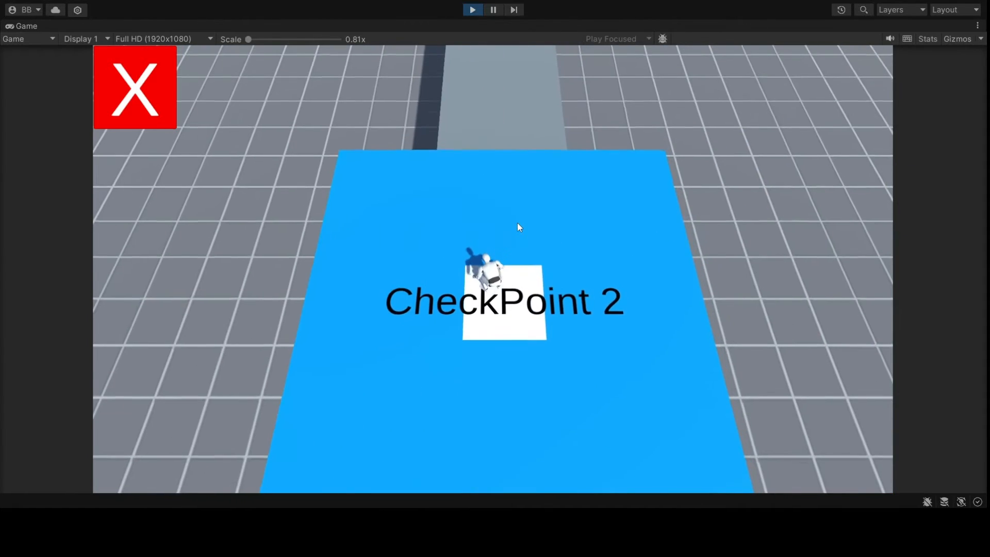
{"action": "key", "text": "w"}
{"action": "left_click", "coordinate": [144, 102]}
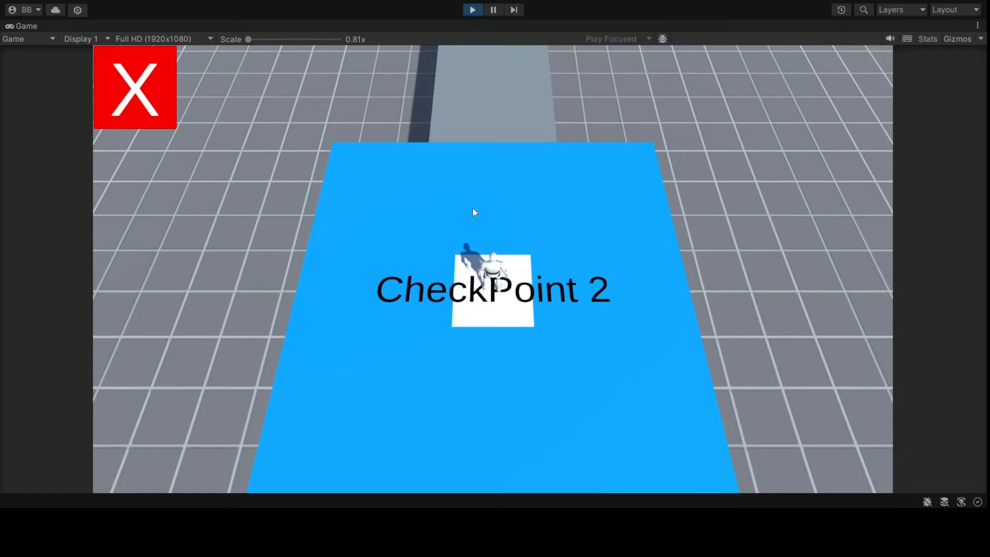
- Run from CheckPoint 2 onto the red Finish pad, then stop Play mode
{"action": "key", "text": "w"}
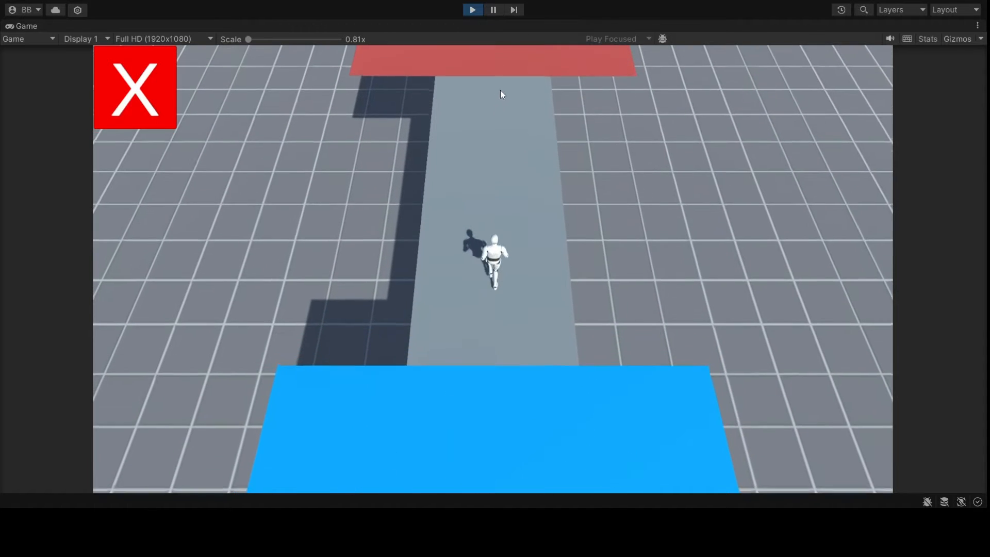
{"action": "key", "text": "w"}
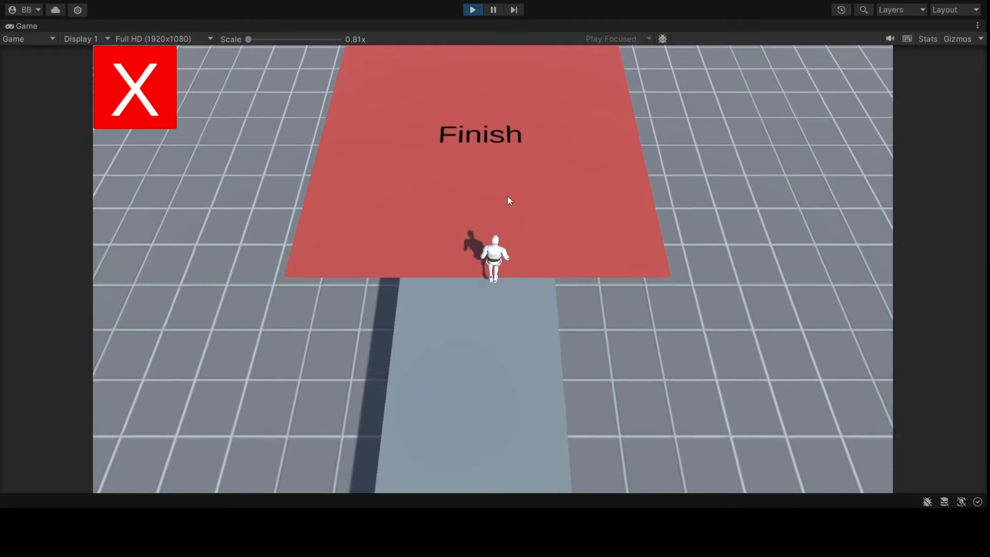
{"action": "key", "text": "s"}
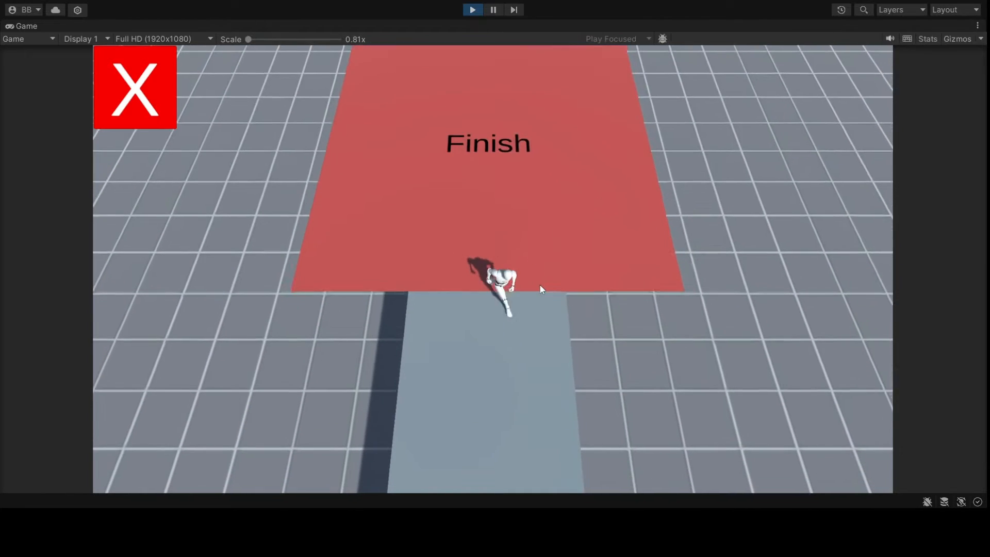
{"action": "key", "text": "w"}
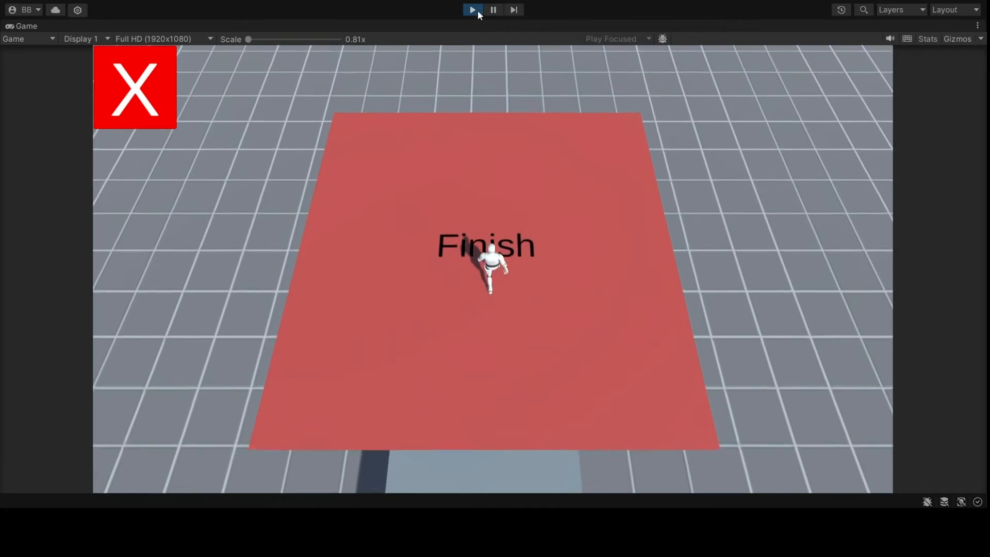
{"action": "left_click", "coordinate": [477, 10]}
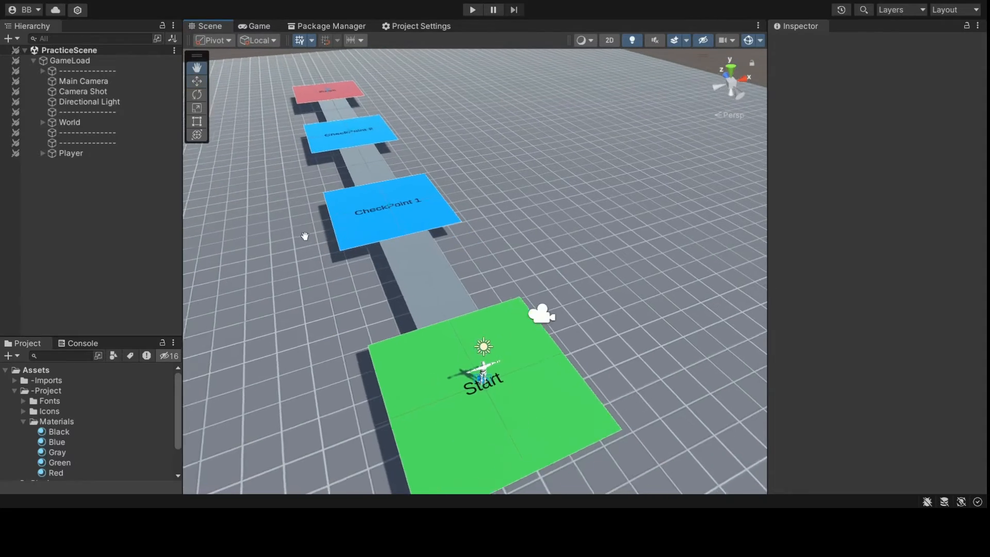
{"action": "left_click_drag", "start_coordinate": [295, 253], "coordinate": [402, 323], "text": "alt"}
{"action": "scroll", "coordinate": [375, 257], "scroll_direction": "up", "scroll_amount": 4}
{"action": "scroll", "coordinate": [403, 323], "scroll_direction": "down", "scroll_amount": 3}
{"action": "middle_click_drag", "start_coordinate": [403, 322], "coordinate": [400, 294]}
{"action": "left_click_drag", "start_coordinate": [401, 294], "coordinate": [366, 292], "text": "alt"}
{"action": "scroll", "coordinate": [366, 293], "scroll_direction": "up", "scroll_amount": 3}
{"action": "middle_click_drag", "start_coordinate": [367, 293], "coordinate": [357, 279]}
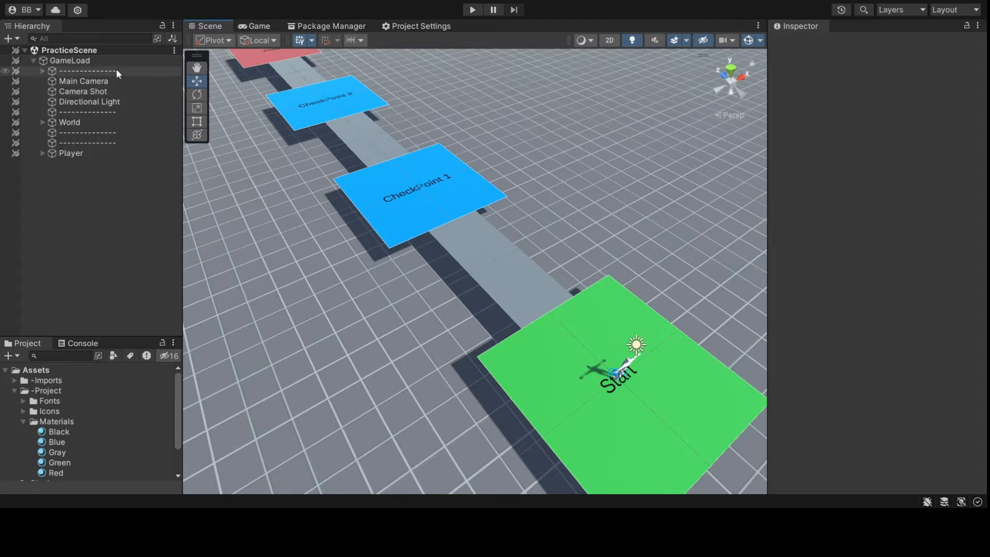
{"action": "left_click", "coordinate": [70, 153]}
{"action": "key", "text": "f"}
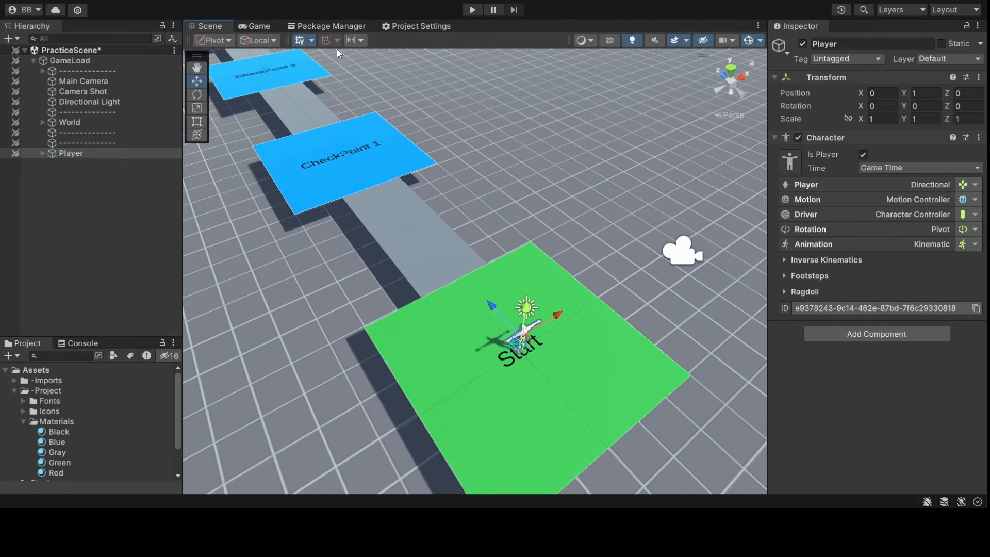
{"action": "left_click", "coordinate": [270, 26]}
{"action": "left_click", "coordinate": [219, 28]}
{"action": "left_click_drag", "start_coordinate": [422, 269], "coordinate": [361, 253], "text": "alt"}
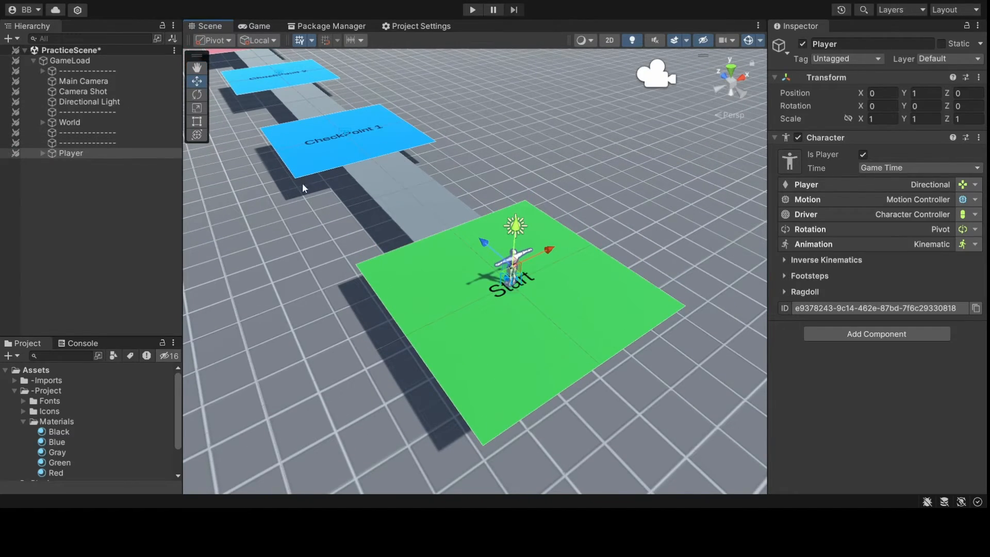
{"action": "left_click_drag", "start_coordinate": [302, 183], "coordinate": [337, 248], "text": "alt"}
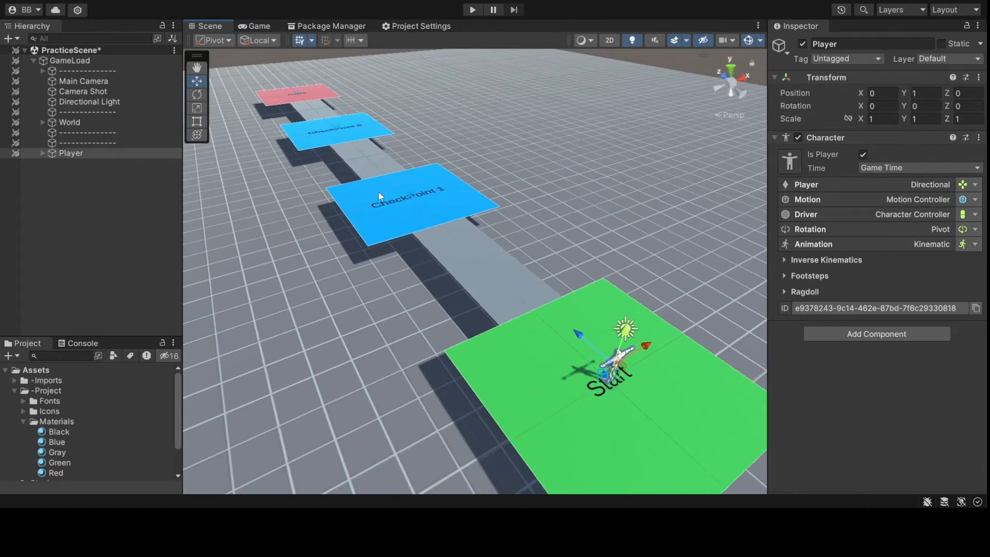
{"action": "left_click_drag", "start_coordinate": [447, 314], "coordinate": [416, 295], "text": "alt"}
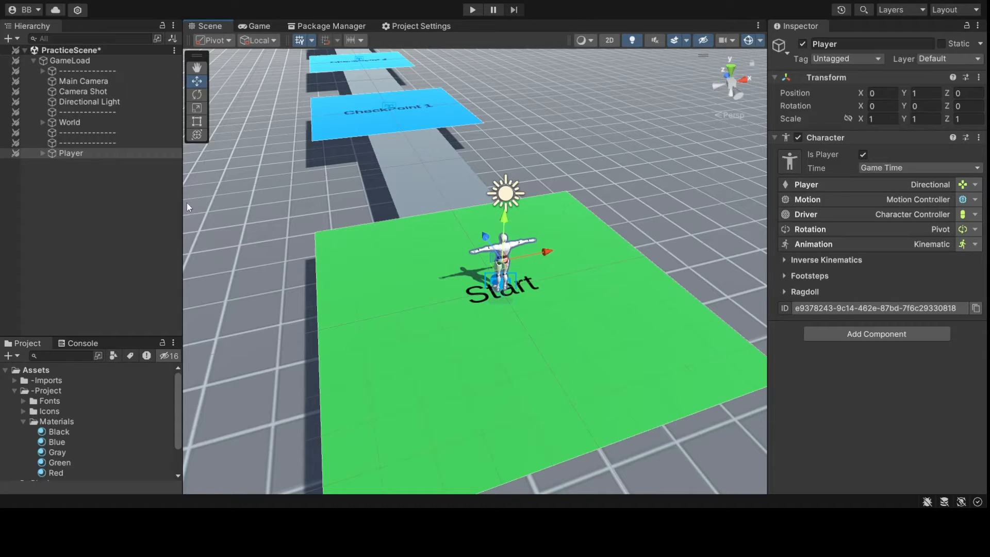
{"action": "right_click_drag", "start_coordinate": [187, 203], "coordinate": [463, 289]}
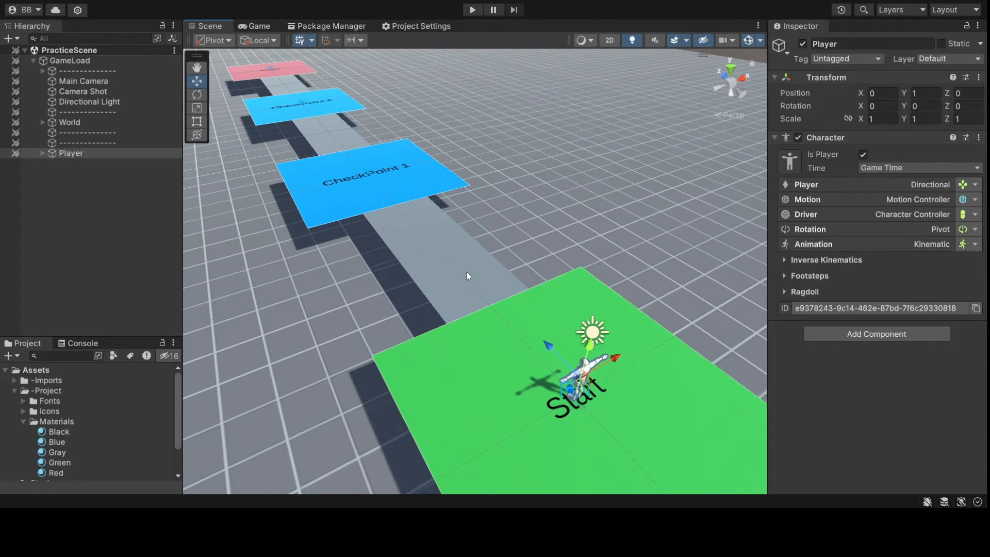
{"action": "left_click", "coordinate": [471, 10]}
- Create an empty object named PlayerSpawn, frame it in the Scene view, and reselect it
{"action": "left_click", "coordinate": [79, 60]}
{"action": "key", "text": "ctrl+shift+n"}
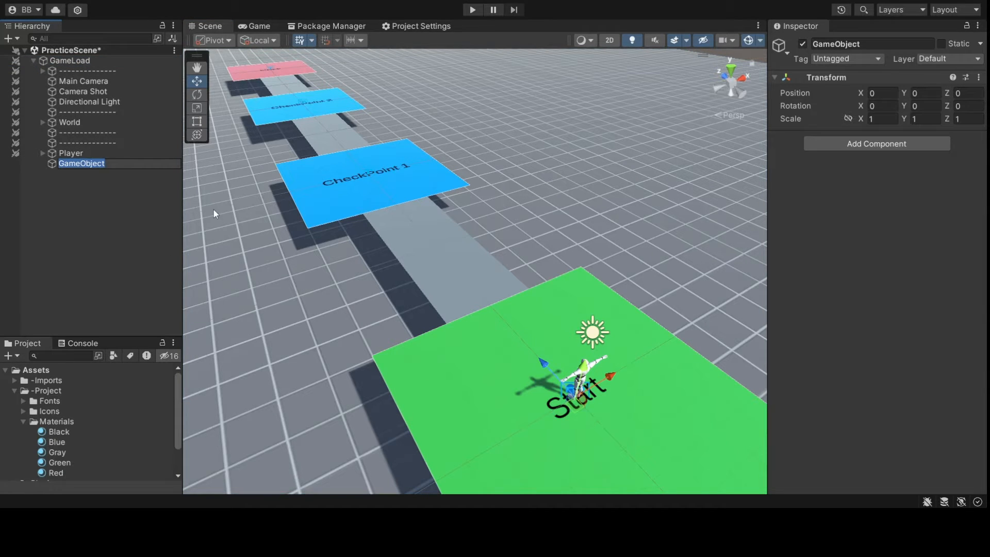
{"action": "type", "text": "PlayerSpawn"}
{"action": "key", "text": "Return"}
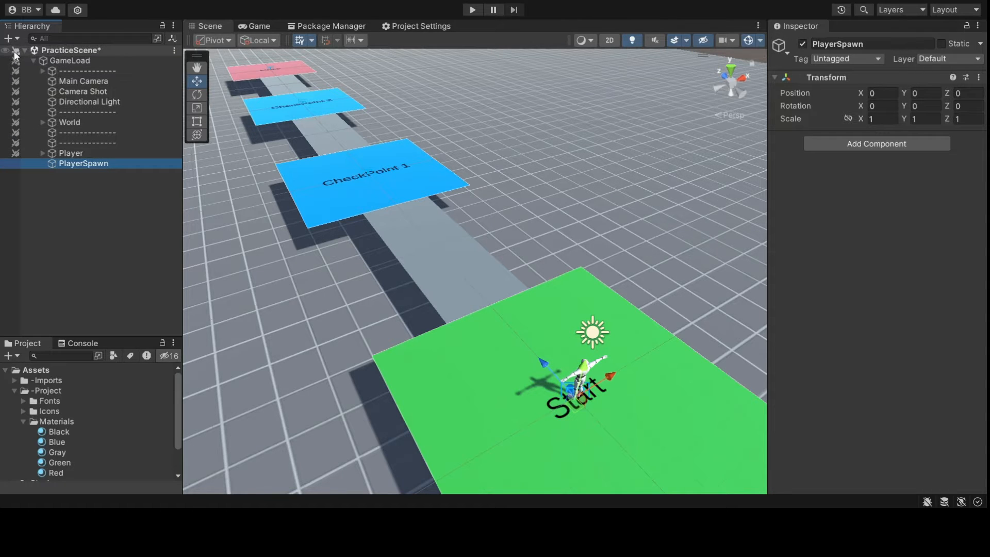
{"action": "key", "text": "f"}
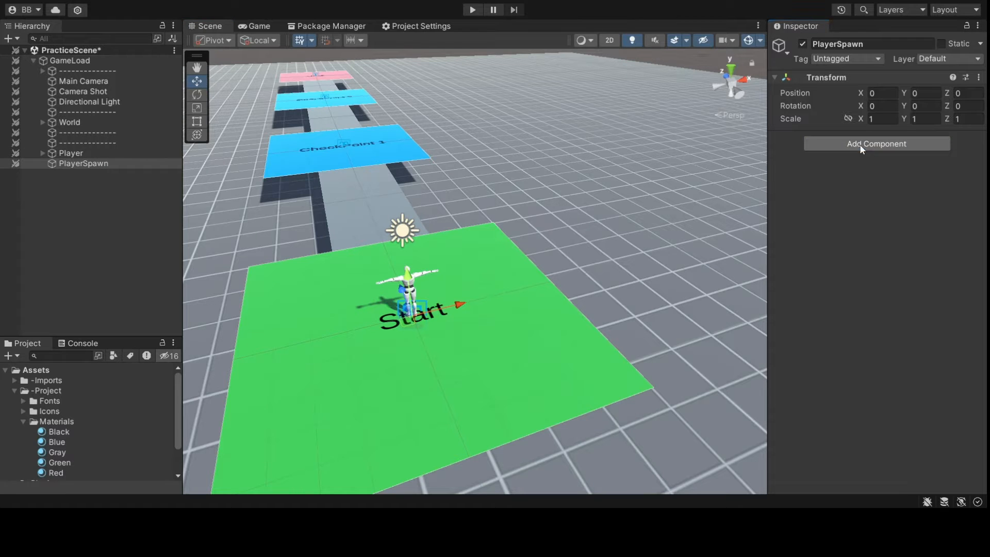
{"action": "left_click", "coordinate": [123, 164]}
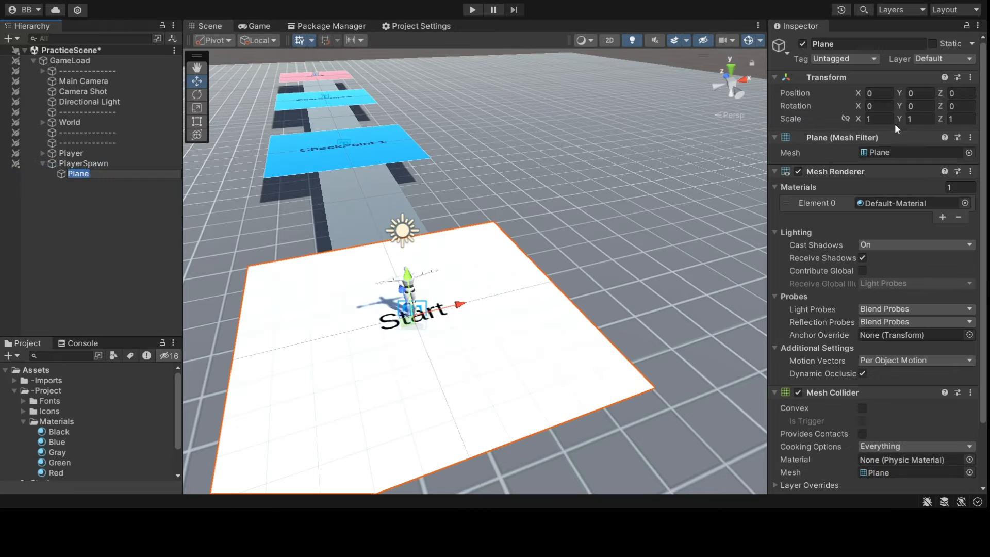
- Scale PlayerSpawn's plane to 0.2 on X and Z, raise it just above the Start pad, and save
{"action": "left_click", "coordinate": [872, 119]}
{"action": "type", "text": ".2"}
{"action": "left_click", "coordinate": [950, 119]}
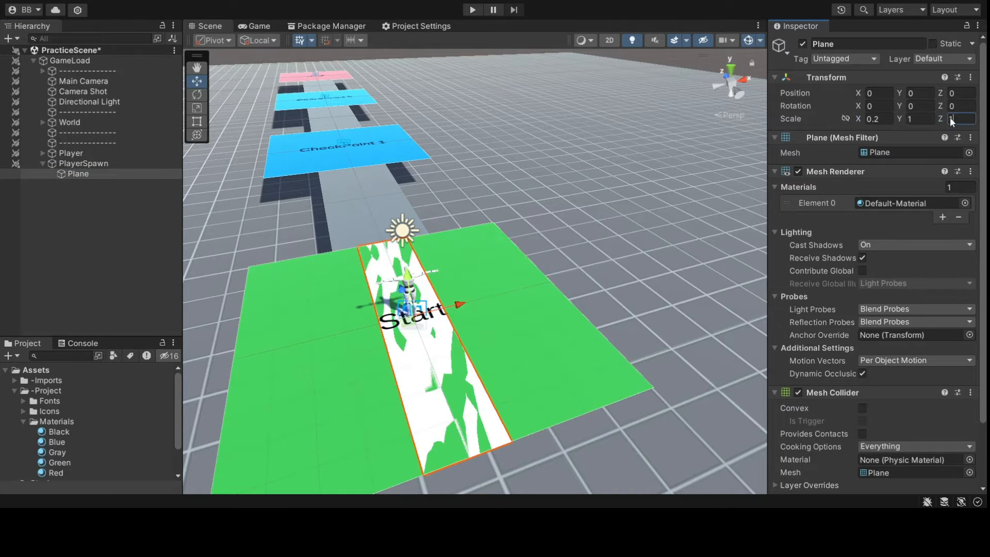
{"action": "type", "text": ".2"}
{"action": "scroll", "coordinate": [407, 324], "scroll_direction": "up", "scroll_amount": 5}
{"action": "key", "text": "Return"}
{"action": "key", "text": "f"}
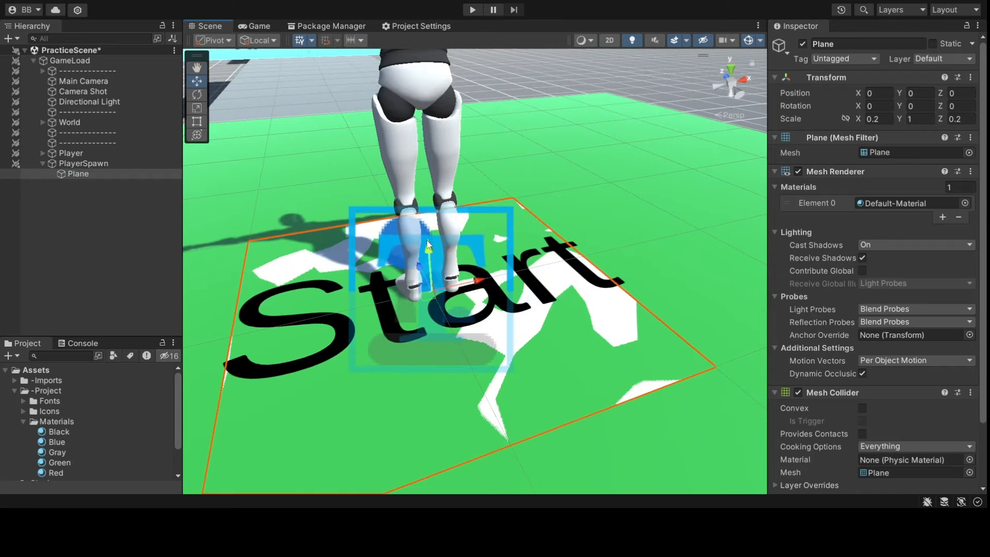
{"action": "left_click_drag", "start_coordinate": [429, 251], "coordinate": [429, 248]}
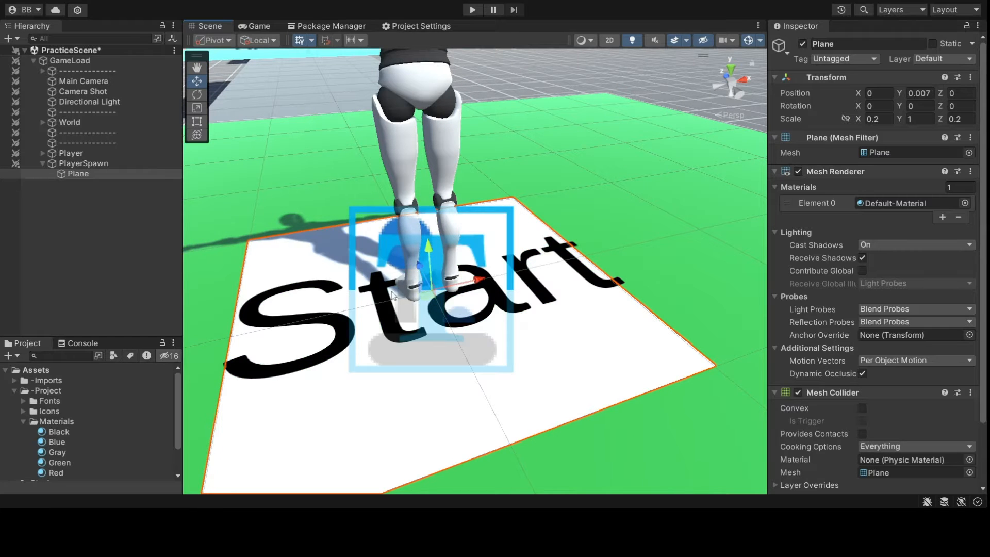
{"action": "scroll", "coordinate": [392, 296], "scroll_direction": "down", "scroll_amount": 6}
{"action": "key", "text": "ctrl+s"}
- Drag PlayerSpawn along Z onto the CheckPoint 1 pad (Z 19.74)
{"action": "scroll", "coordinate": [426, 296], "scroll_direction": "up", "scroll_amount": 4}
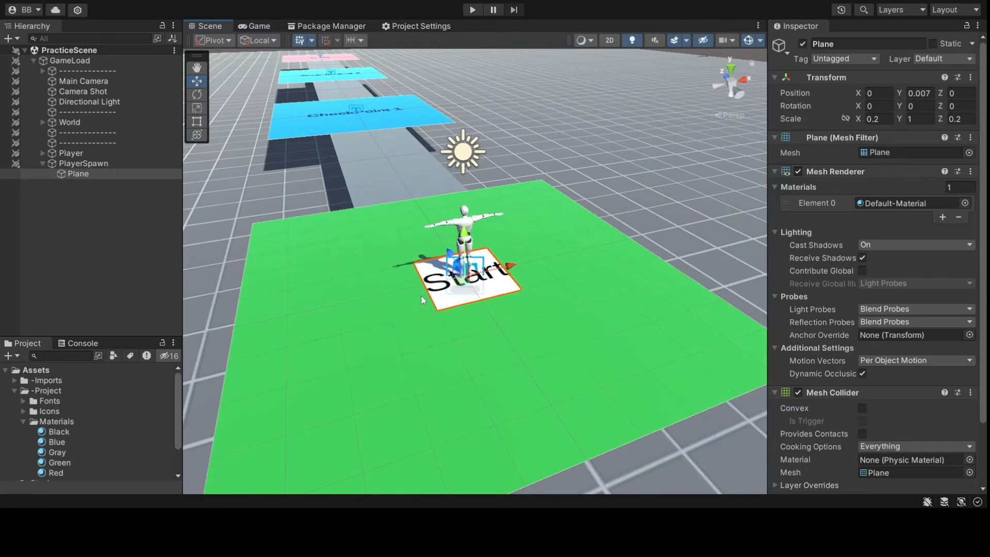
{"action": "middle_click_drag", "start_coordinate": [426, 297], "coordinate": [426, 246]}
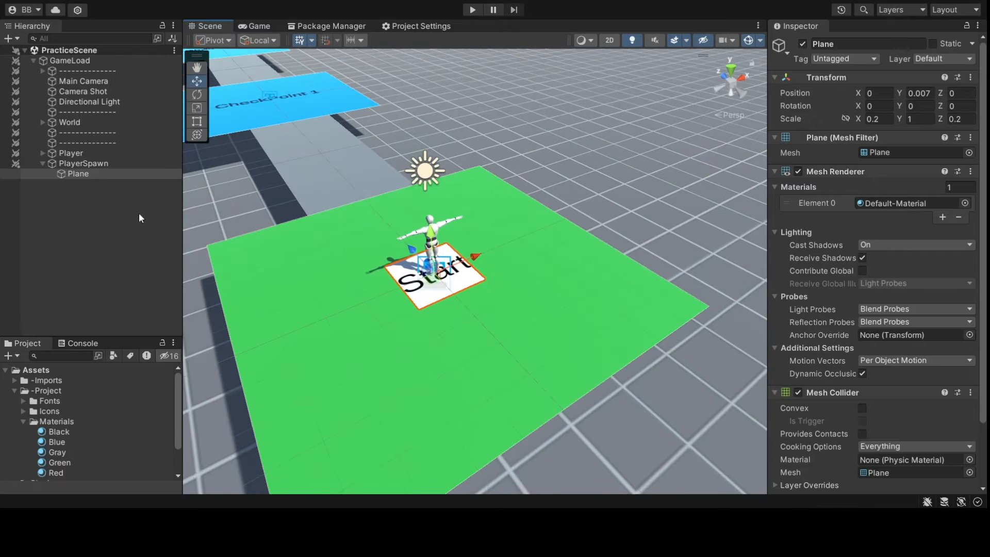
{"action": "left_click", "coordinate": [54, 163]}
{"action": "left_click", "coordinate": [42, 163]}
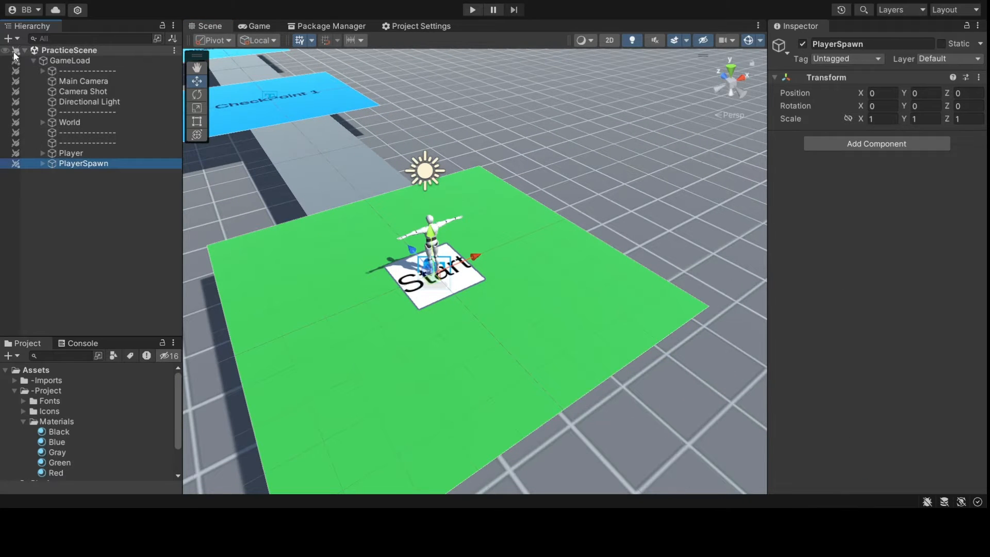
{"action": "middle_click_drag", "start_coordinate": [323, 223], "coordinate": [379, 234]}
{"action": "right_click_drag", "start_coordinate": [378, 234], "coordinate": [401, 255]}
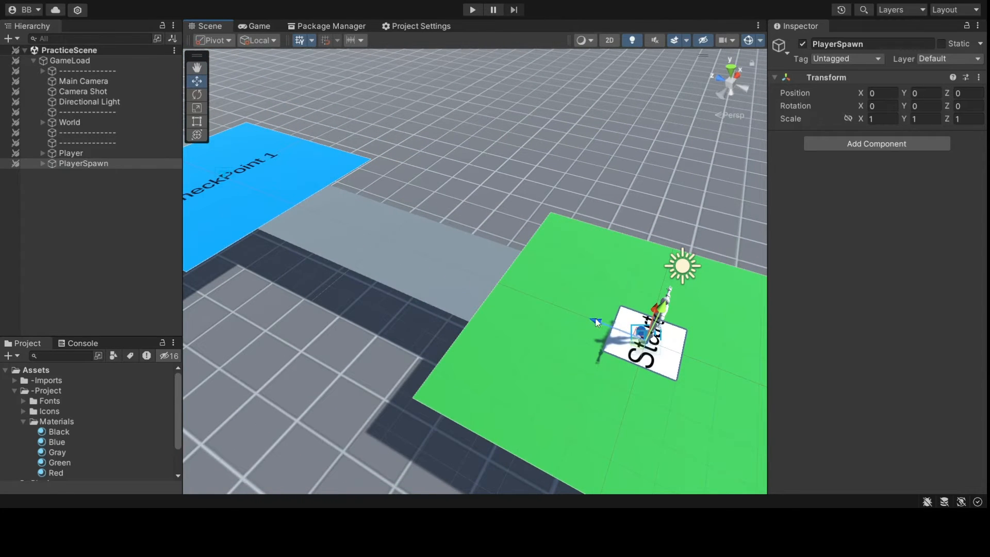
{"action": "left_click_drag", "start_coordinate": [596, 322], "coordinate": [181, 211]}
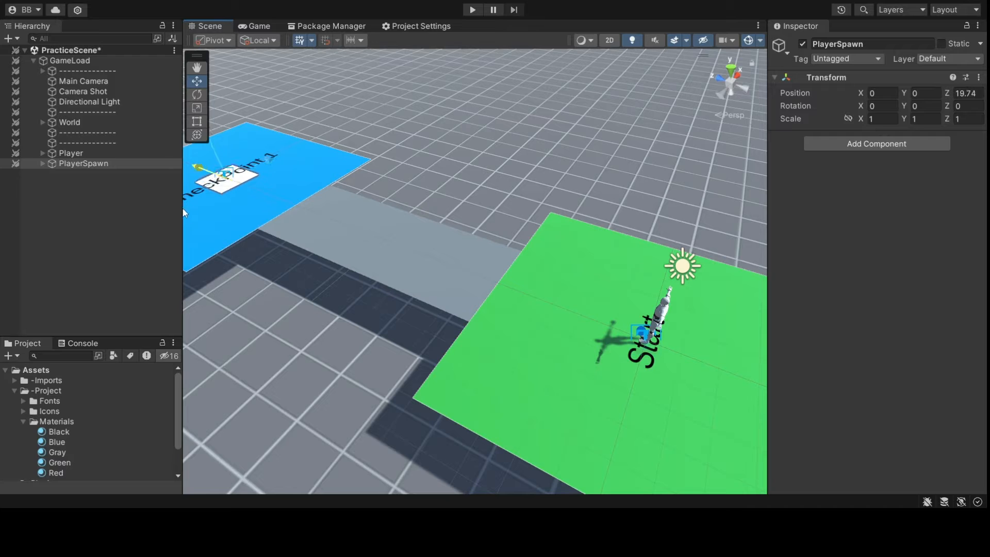
{"action": "left_click", "coordinate": [97, 60]}
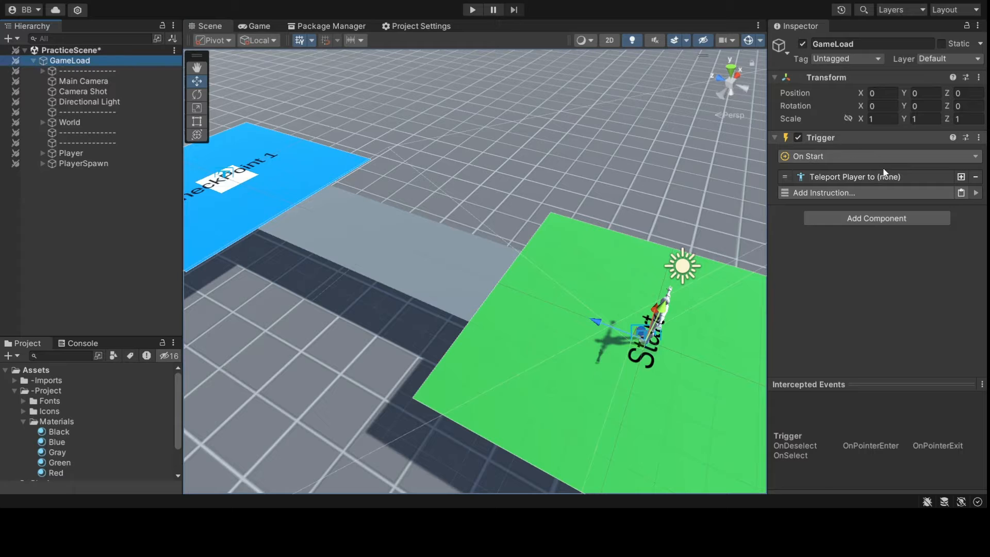
- Restore GameLoad's On Start trigger so it teleports the Player to the PlayerSpawn game object
{"action": "key", "text": "ctrl+z"}
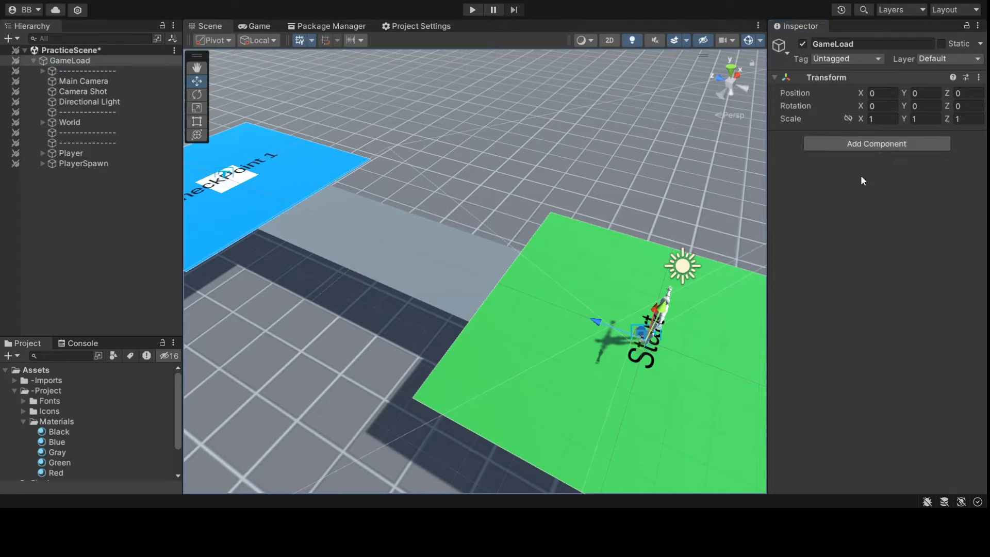
{"action": "key", "text": "ctrl+y"}
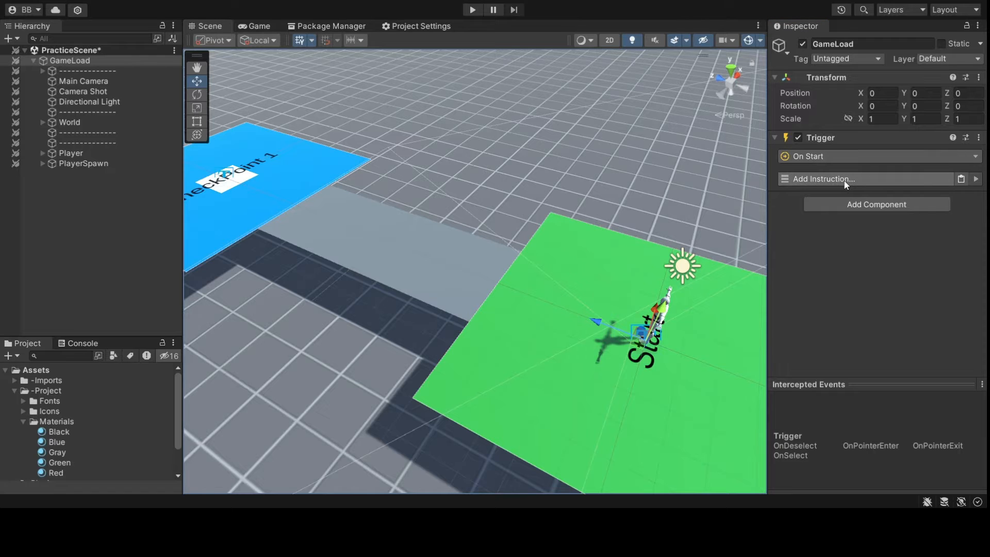
{"action": "key", "text": "ctrl+y"}
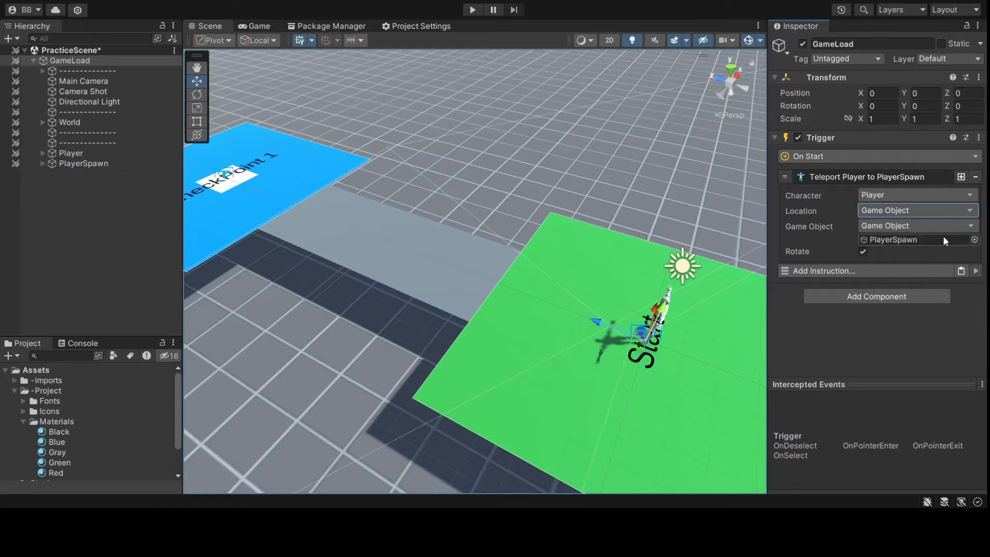
{"action": "left_click", "coordinate": [879, 177]}
{"action": "right_click_drag", "start_coordinate": [635, 237], "coordinate": [537, 237]}
{"action": "left_click", "coordinate": [258, 26]}
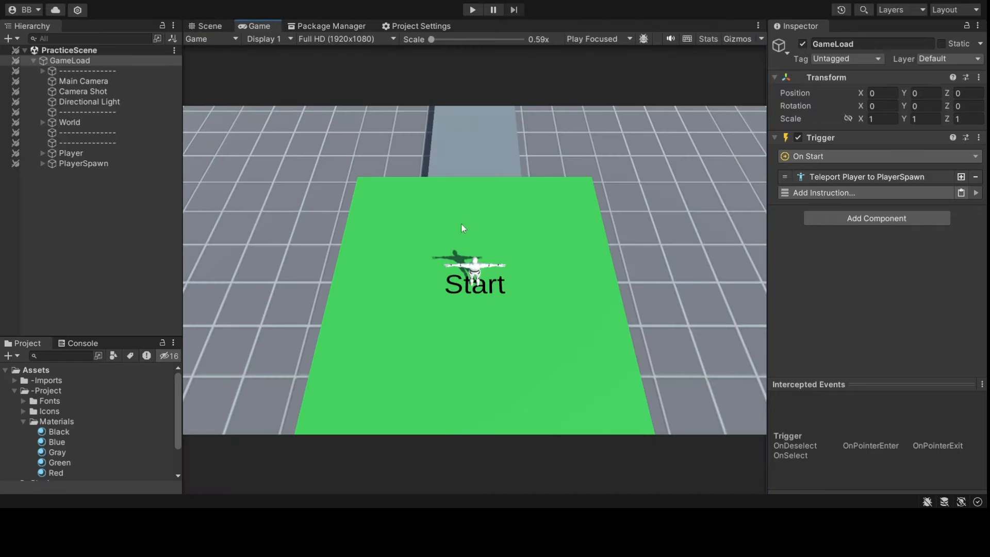
- Play-test to confirm the Player spawns on CheckPoint 1, then set PlayerSpawn's Z back to the Start pad
{"action": "left_click", "coordinate": [472, 10]}
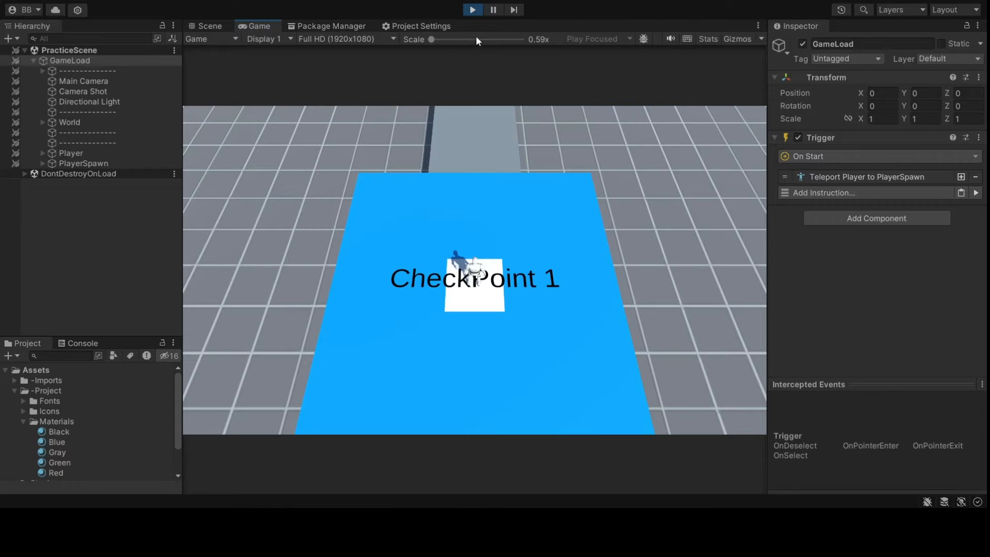
{"action": "left_click", "coordinate": [473, 10]}
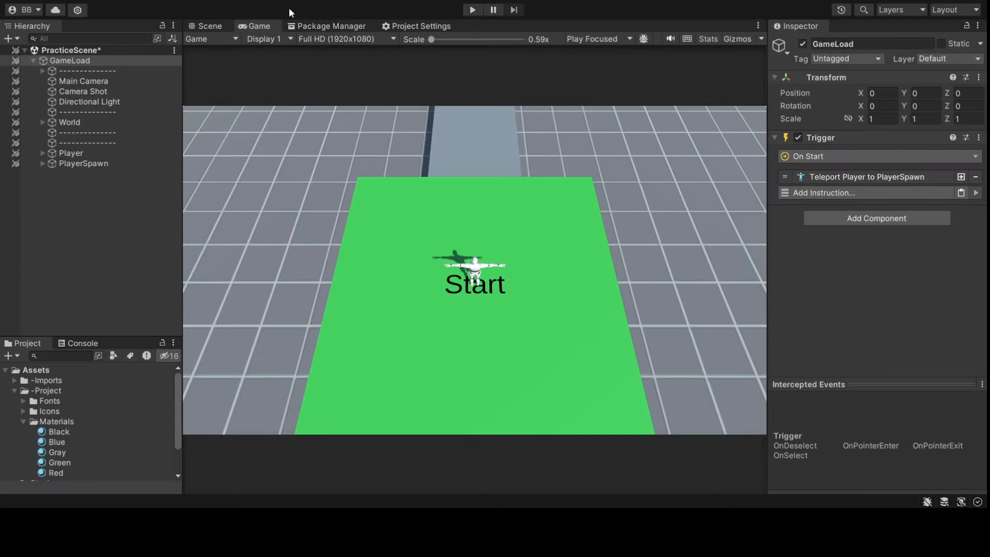
{"action": "left_click", "coordinate": [206, 26]}
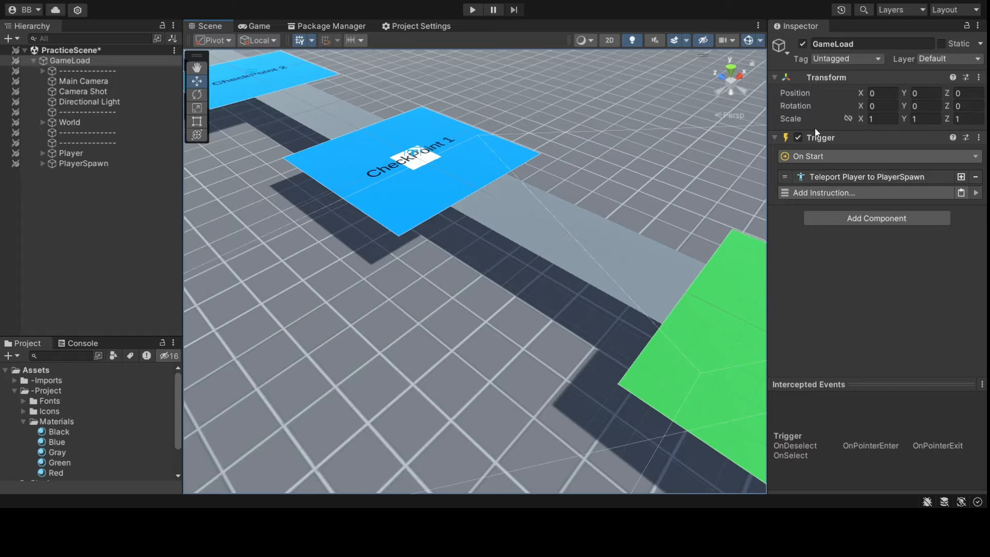
{"action": "left_click", "coordinate": [84, 163]}
{"action": "left_click", "coordinate": [967, 93]}
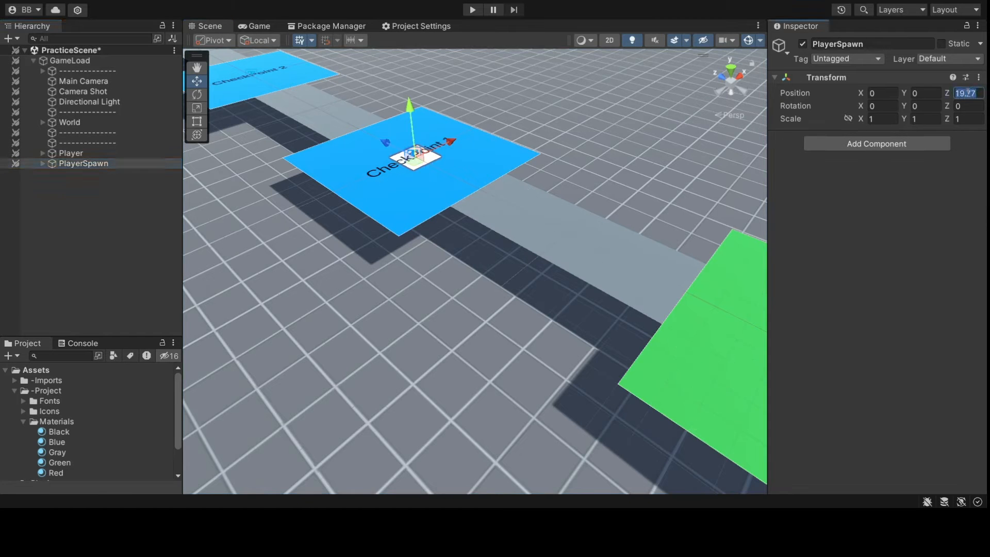
{"action": "right_click_drag", "start_coordinate": [765, 287], "coordinate": [320, 165]}
{"action": "left_click", "coordinate": [598, 201]}
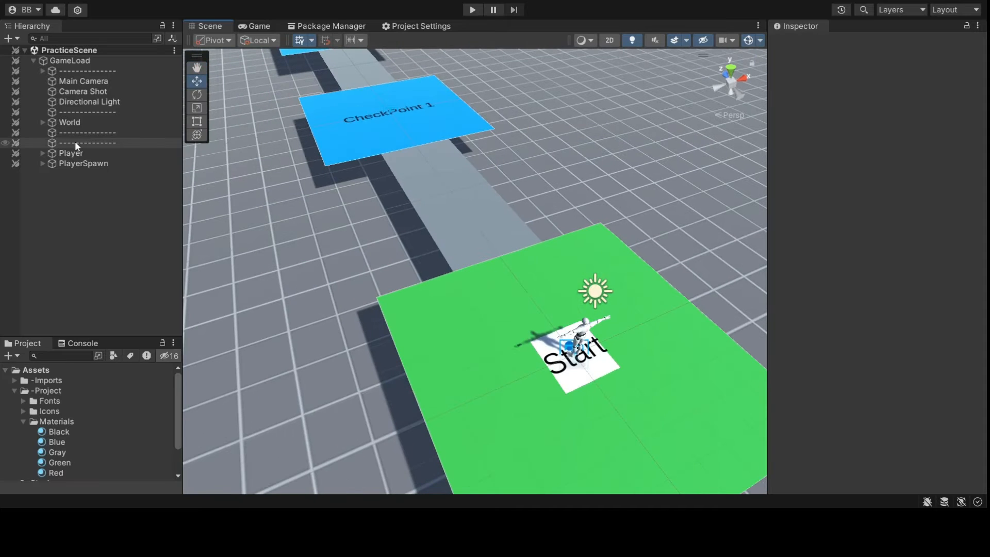
- Create an empty child named Trigger under CheckPoint 1
{"action": "left_click", "coordinate": [43, 122]}
{"action": "middle_click_drag", "start_coordinate": [433, 155], "coordinate": [500, 250]}
{"action": "scroll", "coordinate": [500, 249], "scroll_direction": "up", "scroll_amount": 3}
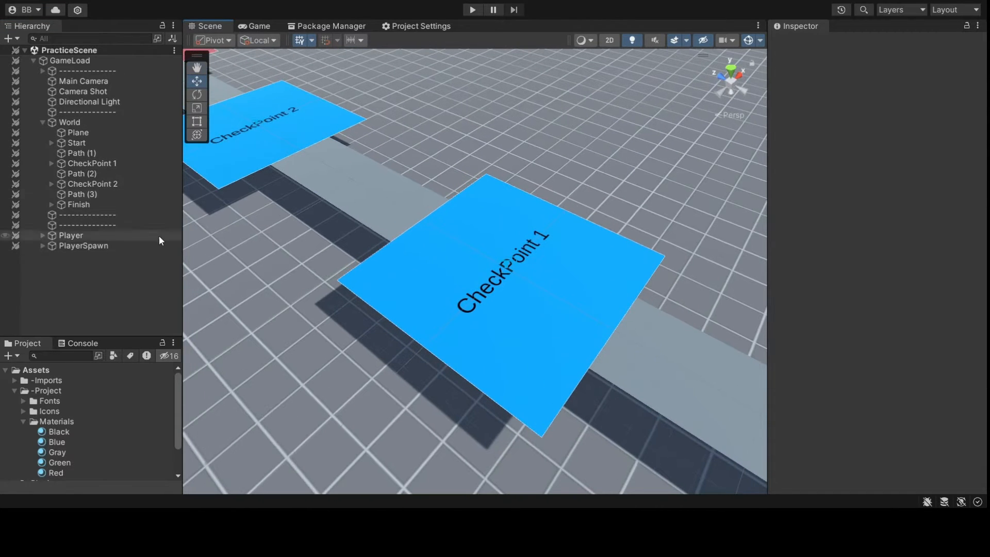
{"action": "left_click", "coordinate": [99, 165]}
{"action": "key", "text": "f"}
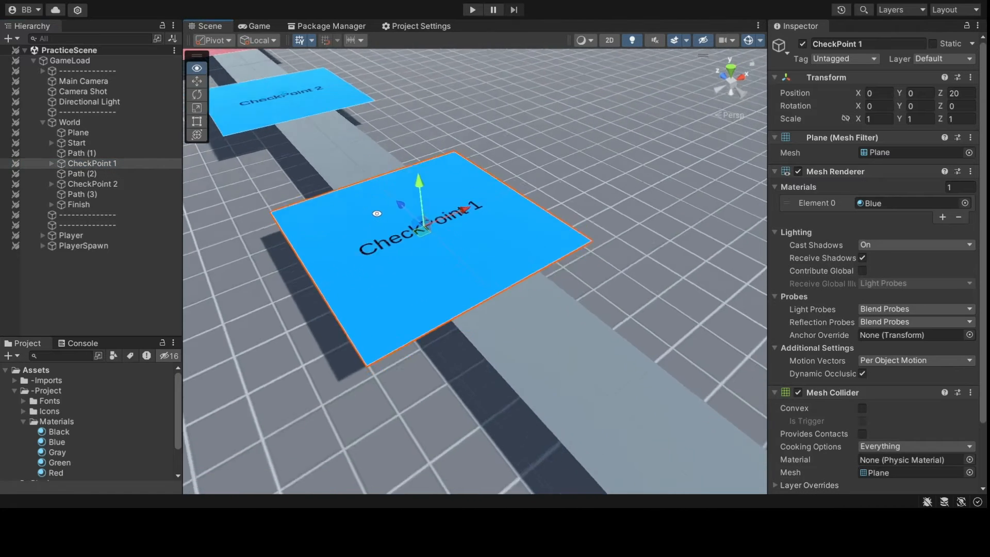
{"action": "left_click", "coordinate": [52, 163]}
{"action": "left_click", "coordinate": [52, 163]}
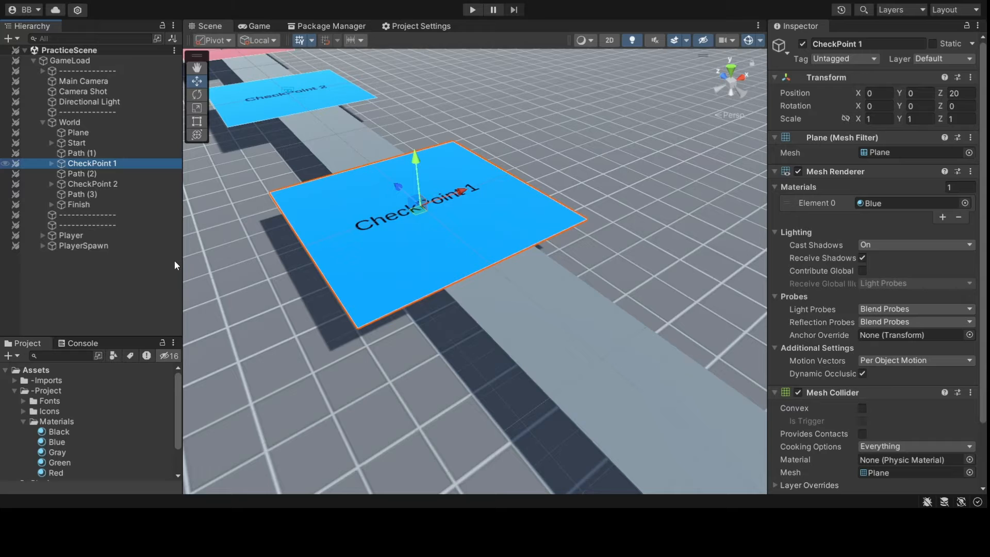
{"action": "key", "text": "alt+shift+n"}
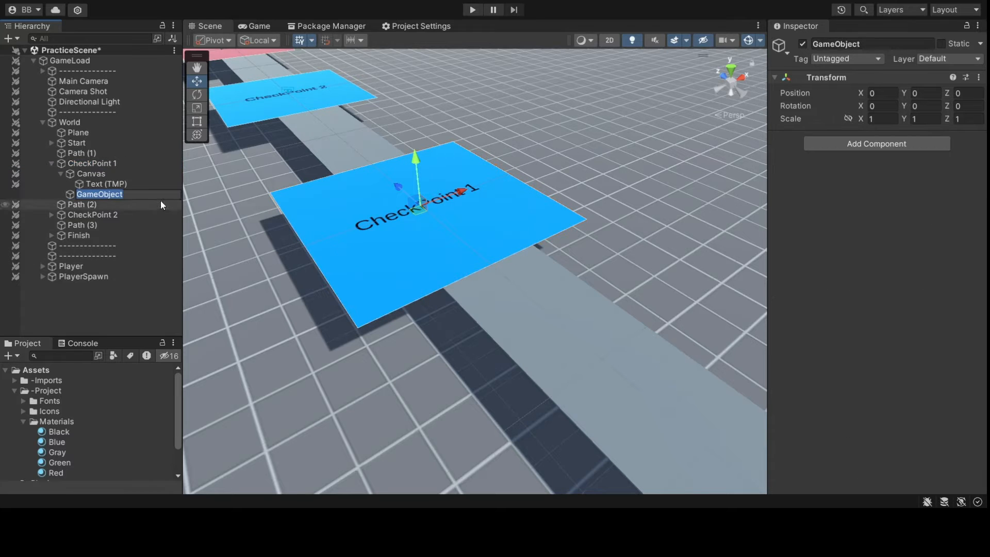
{"action": "key", "text": "Return"}
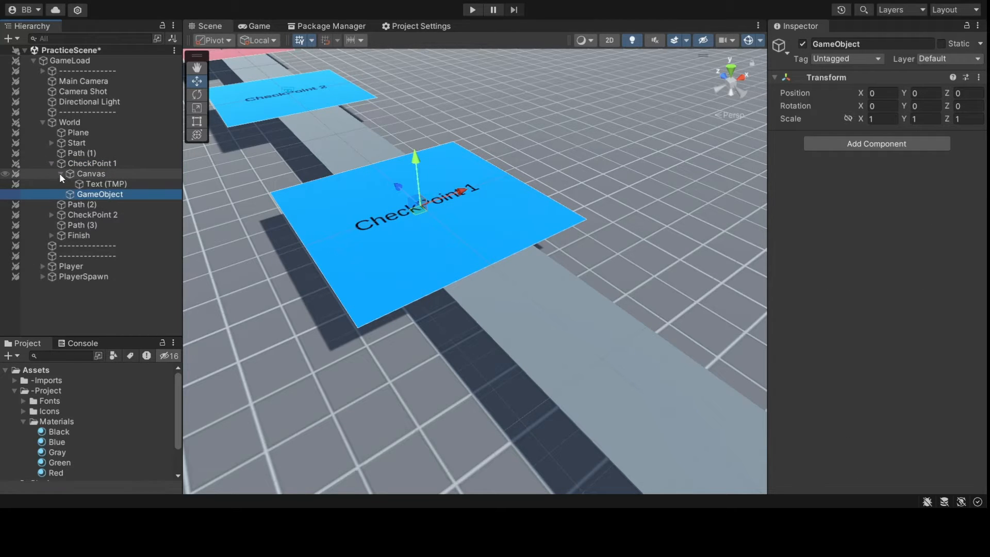
{"action": "left_click", "coordinate": [60, 173]}
{"action": "left_click", "coordinate": [836, 44]}
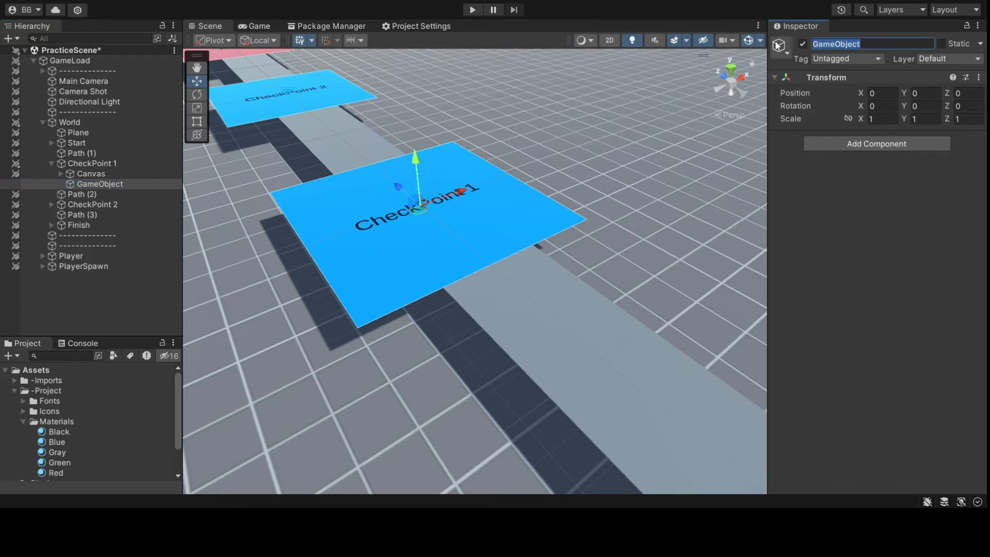
{"action": "type", "text": "Trigger"}
{"action": "key", "text": "Return"}
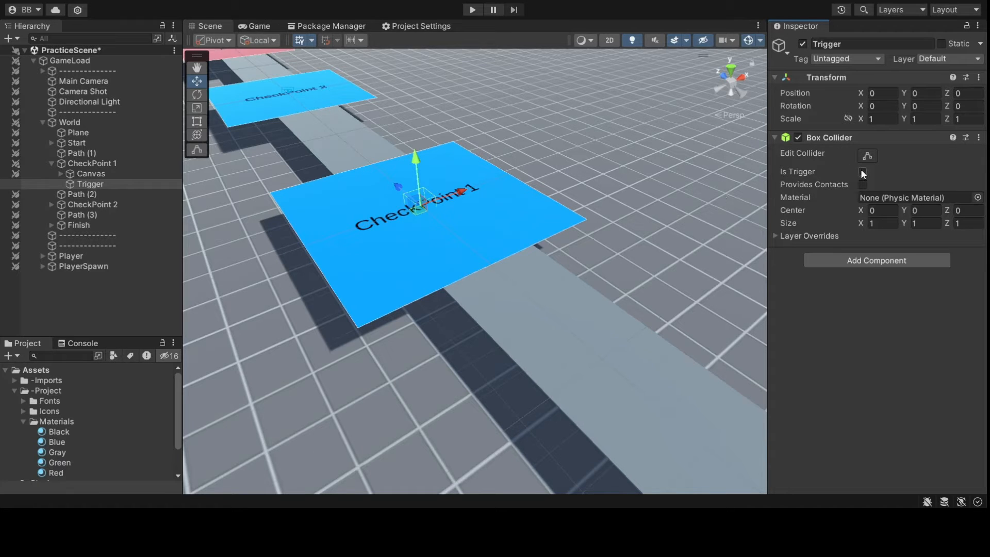
- Make its Box Collider a trigger sized 10×5×10 with centre Y 2.5
{"action": "left_click", "coordinate": [862, 171]}
{"action": "right_click_drag", "start_coordinate": [481, 221], "coordinate": [670, 248]}
{"action": "left_click", "coordinate": [849, 225]}
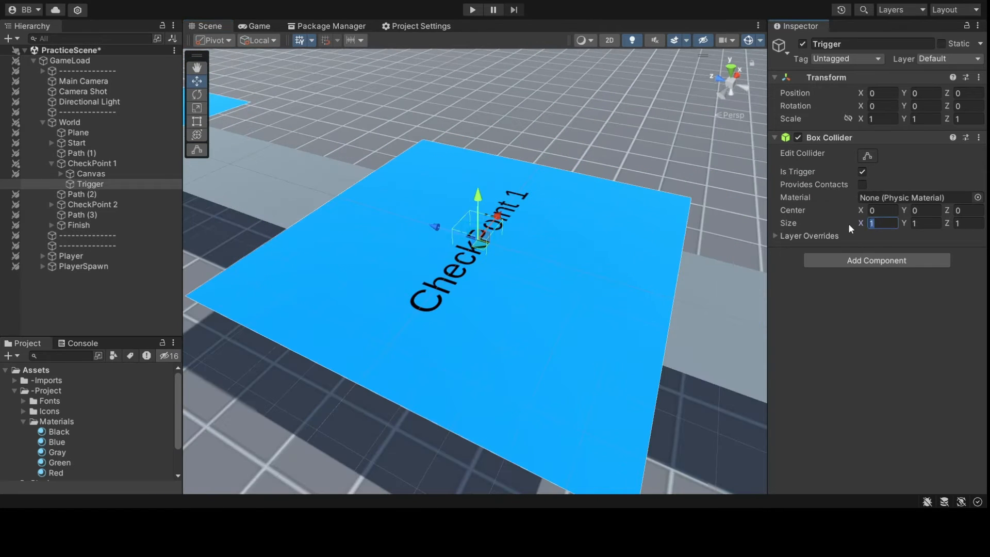
{"action": "type", "text": "10"}
{"action": "left_click", "coordinate": [958, 223]}
{"action": "type", "text": "10"}
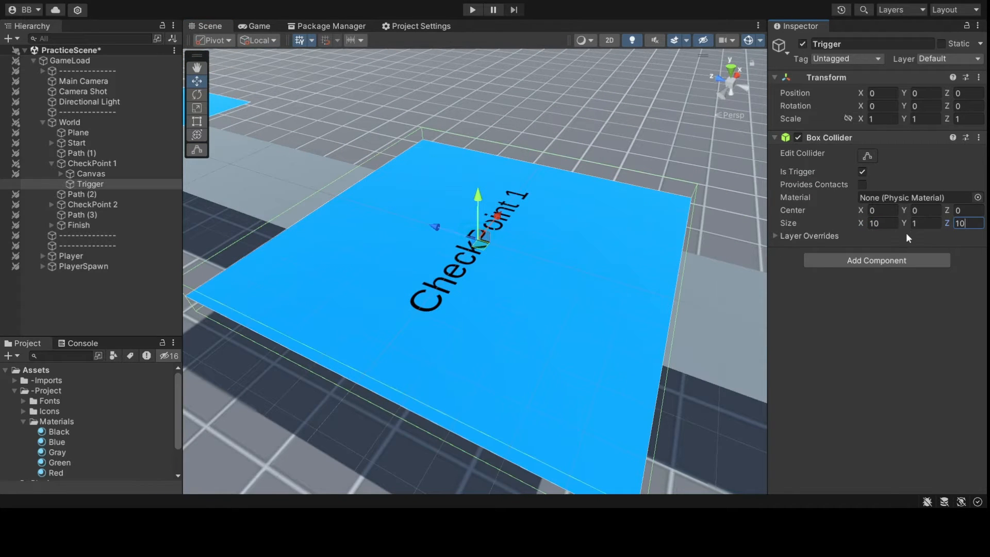
{"action": "left_click", "coordinate": [914, 224]}
{"action": "type", "text": "5"}
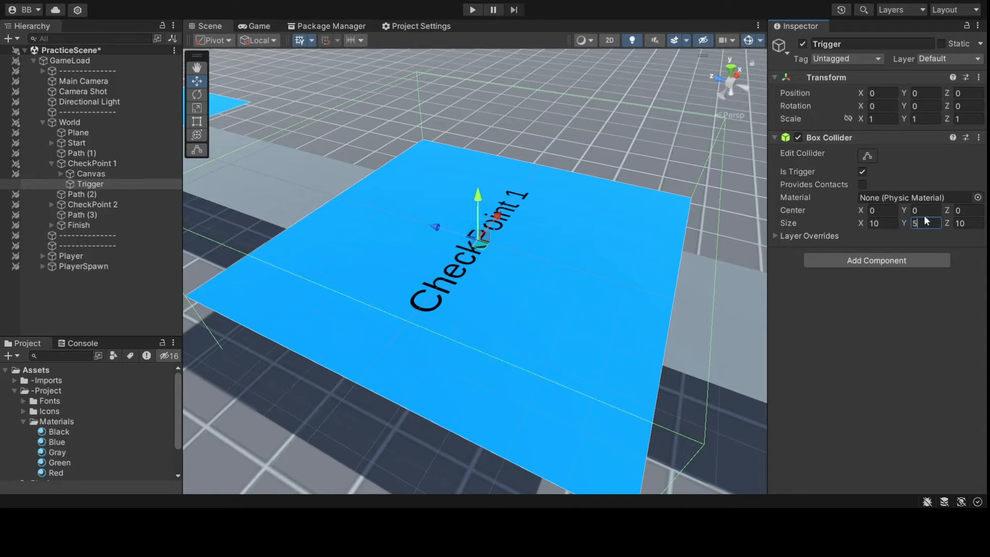
{"action": "type", "text": "2.5"}
{"action": "scroll", "coordinate": [506, 336], "scroll_direction": "down", "scroll_amount": 2}
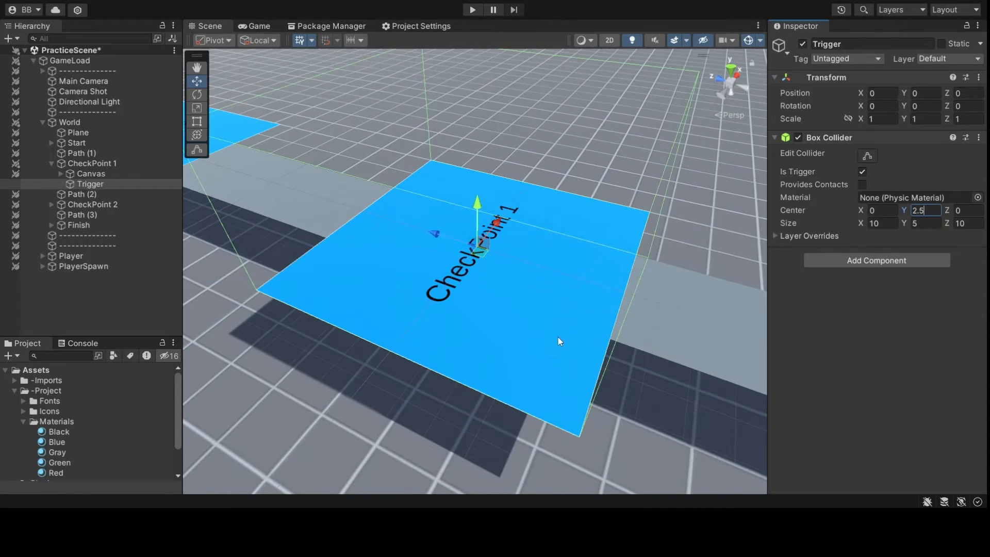
{"action": "left_click_drag", "start_coordinate": [559, 341], "coordinate": [459, 367], "text": "alt"}
{"action": "middle_click_drag", "start_coordinate": [412, 377], "coordinate": [485, 355]}
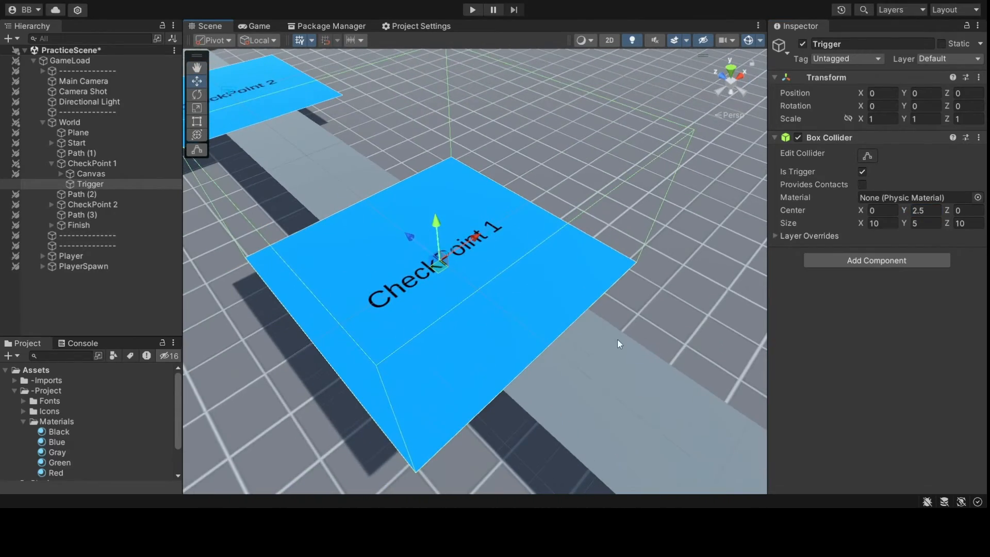
{"action": "left_click", "coordinate": [74, 258]}
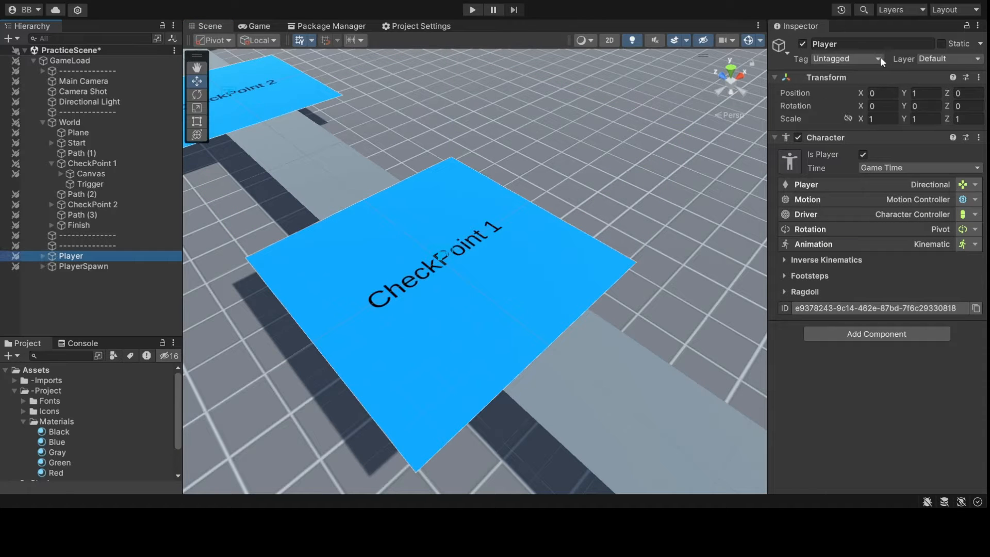
- Tag the character as Player, then select CheckPoint 1's Trigger object
{"action": "left_click", "coordinate": [847, 131]}
{"action": "middle_click_drag", "start_coordinate": [746, 258], "coordinate": [567, 159]}
{"action": "scroll", "coordinate": [566, 158], "scroll_direction": "down", "scroll_amount": 3}
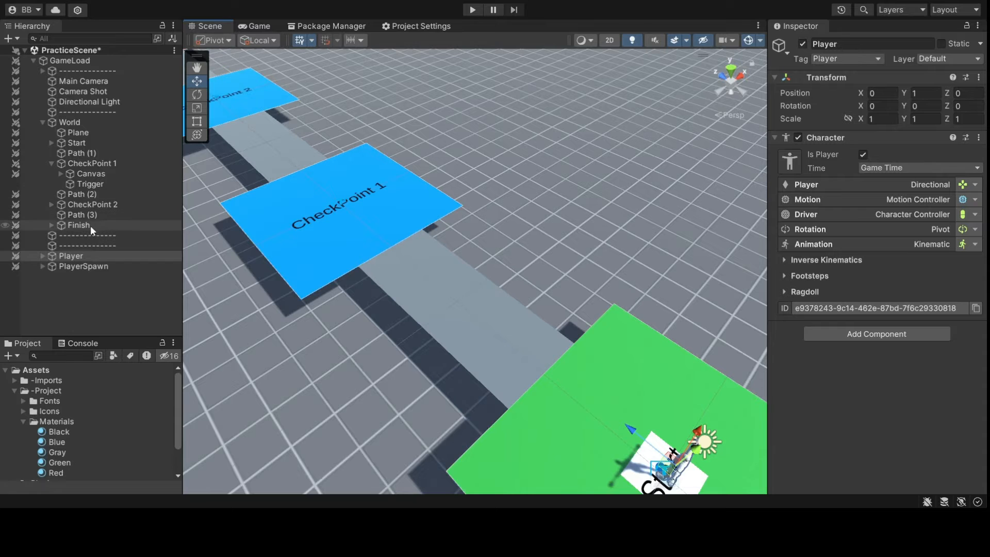
{"action": "left_click", "coordinate": [91, 184]}
{"action": "middle_click_drag", "start_coordinate": [428, 221], "coordinate": [471, 213]}
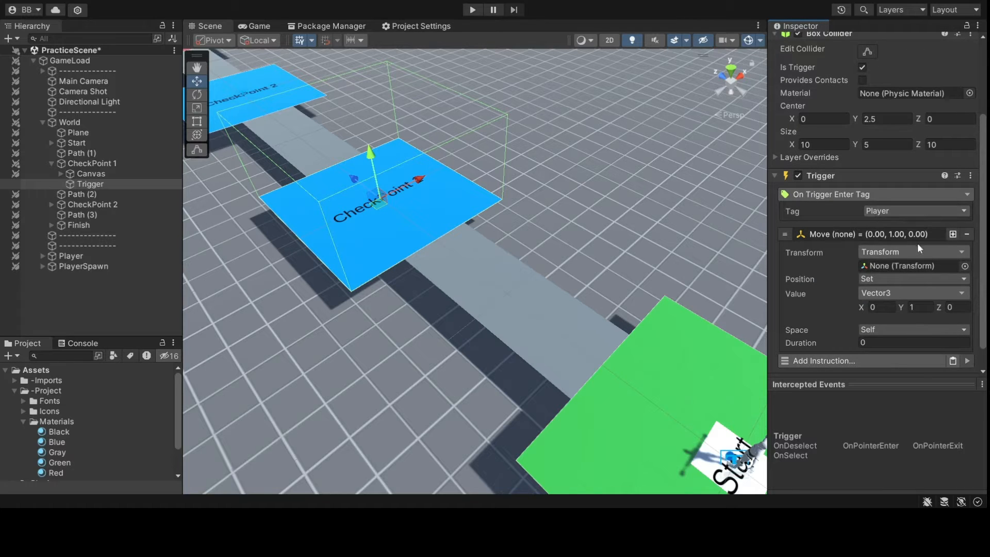
- Assign PlayerSpawn as the Move instruction's Transform and view CheckPoint 1 up close
{"action": "scroll", "coordinate": [911, 247], "scroll_direction": "down", "scroll_amount": 1}
{"action": "left_click_drag", "start_coordinate": [101, 265], "coordinate": [939, 240]}
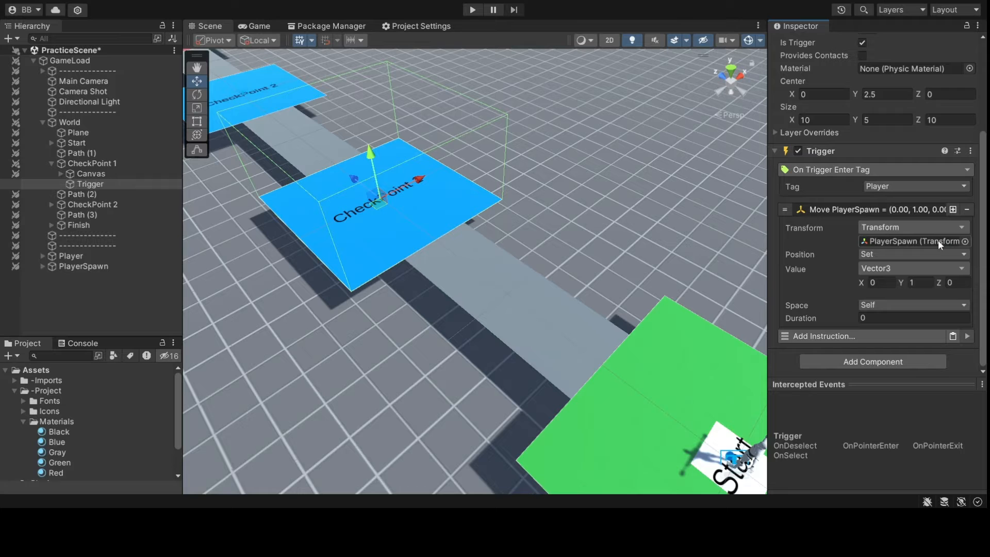
{"action": "left_click_drag", "start_coordinate": [286, 261], "coordinate": [403, 192], "text": "alt"}
{"action": "middle_click_drag", "start_coordinate": [403, 192], "coordinate": [404, 216]}
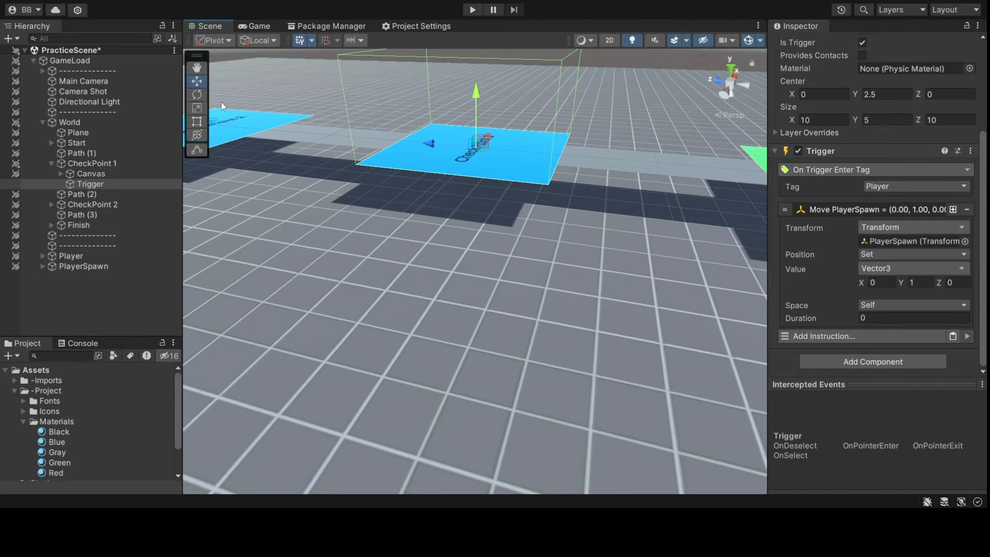
{"action": "left_click_drag", "start_coordinate": [265, 77], "coordinate": [120, 153], "text": "alt"}
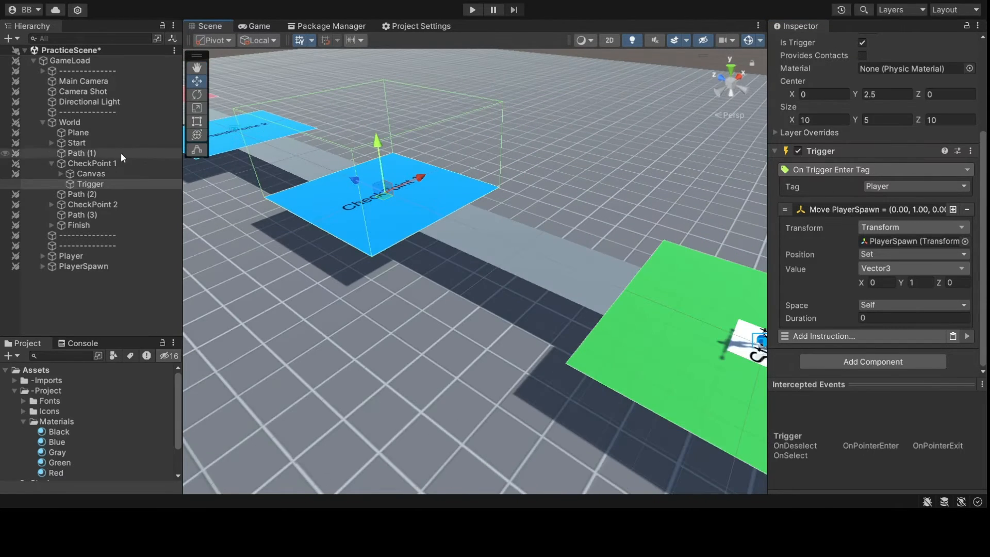
- Set the Move position to Game Object CheckPoint 1 in World space and save the scene
{"action": "left_click", "coordinate": [890, 265]}
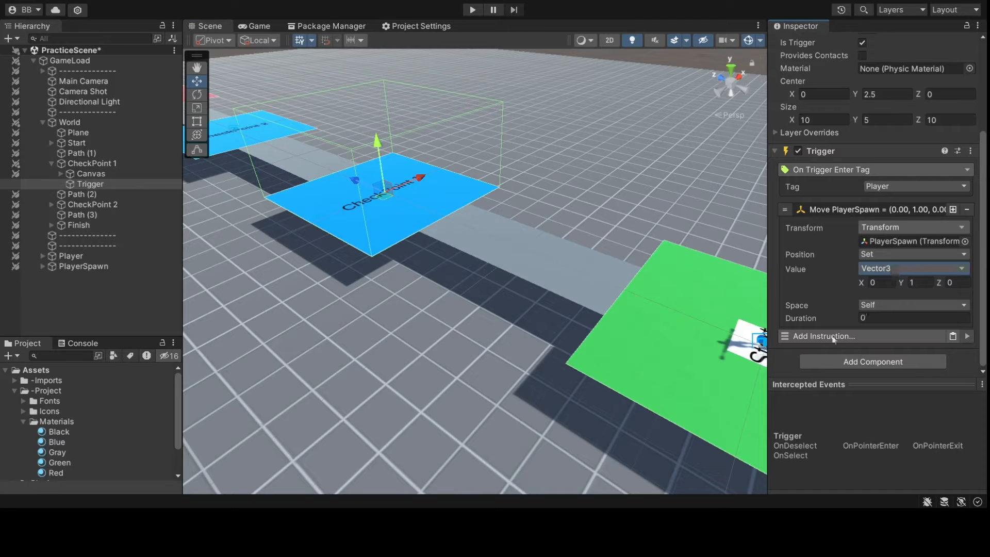
{"action": "left_click", "coordinate": [811, 298]}
{"action": "left_click", "coordinate": [113, 163]}
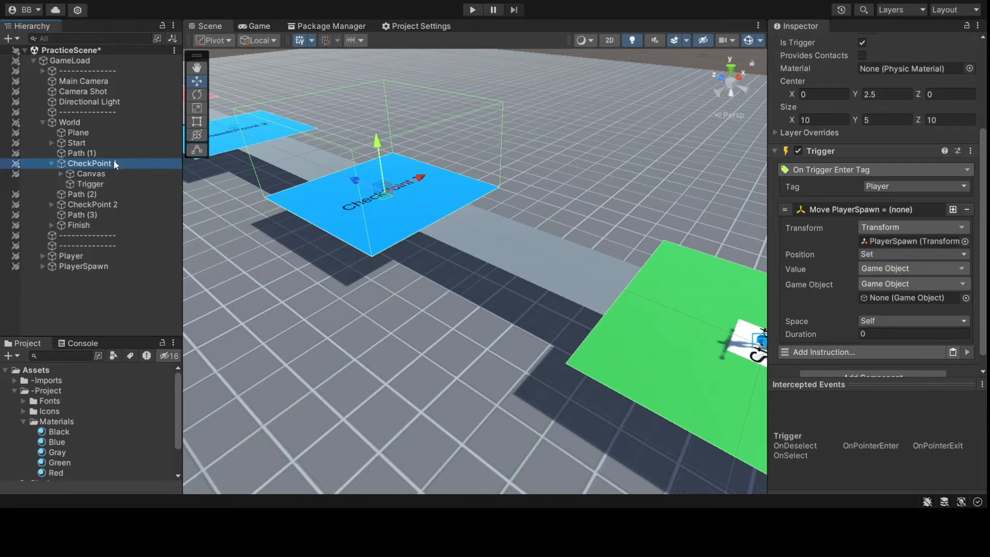
{"action": "left_click_drag", "start_coordinate": [114, 163], "coordinate": [904, 299]}
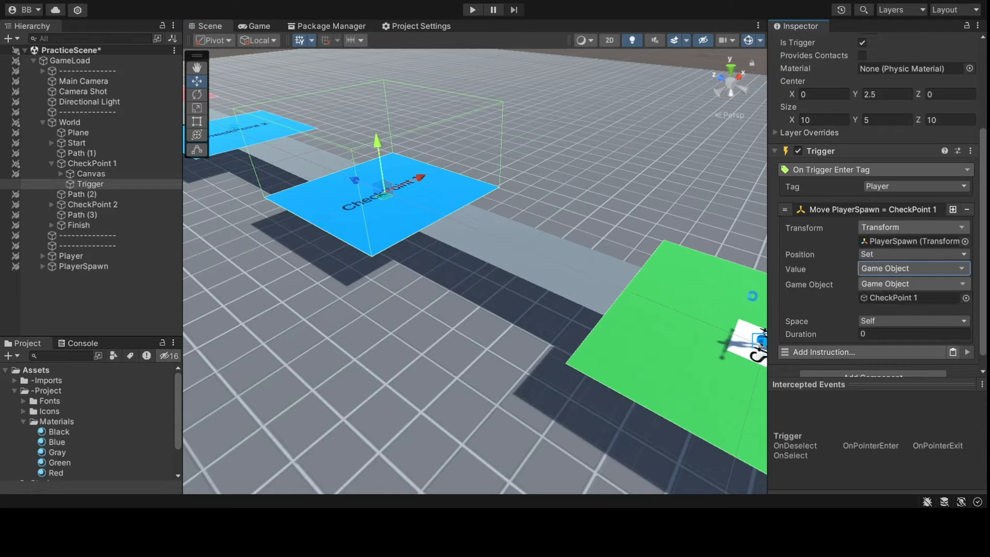
{"action": "key", "text": "ctrl+s"}
{"action": "left_click", "coordinate": [902, 319]}
{"action": "left_click", "coordinate": [898, 333]}
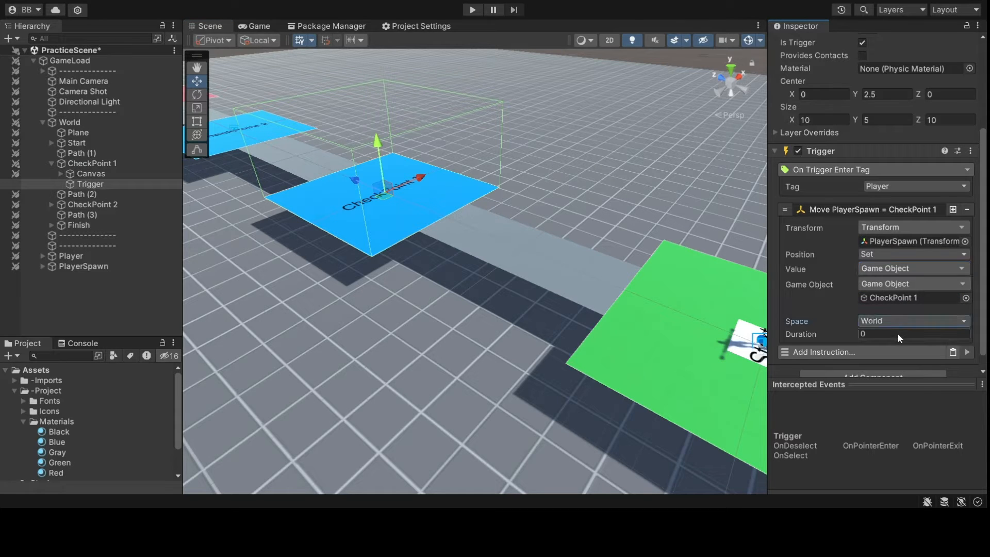
{"action": "left_click", "coordinate": [883, 209]}
{"action": "key", "text": "ctrl+s"}
{"action": "right_click_drag", "start_coordinate": [692, 253], "coordinate": [518, 255]}
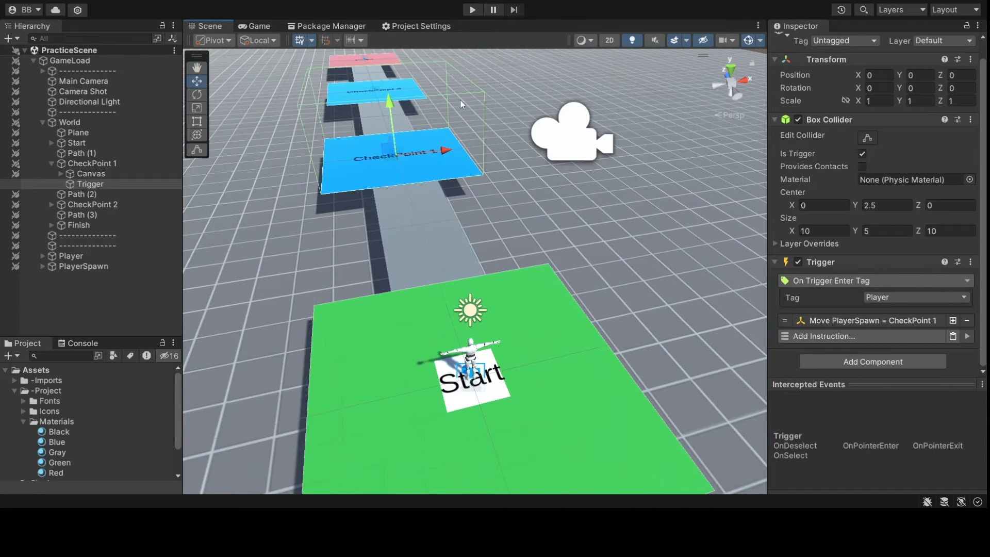
- Play-test by running the player forward from Start onto CheckPoint 1, then stop
{"action": "left_click", "coordinate": [473, 10]}
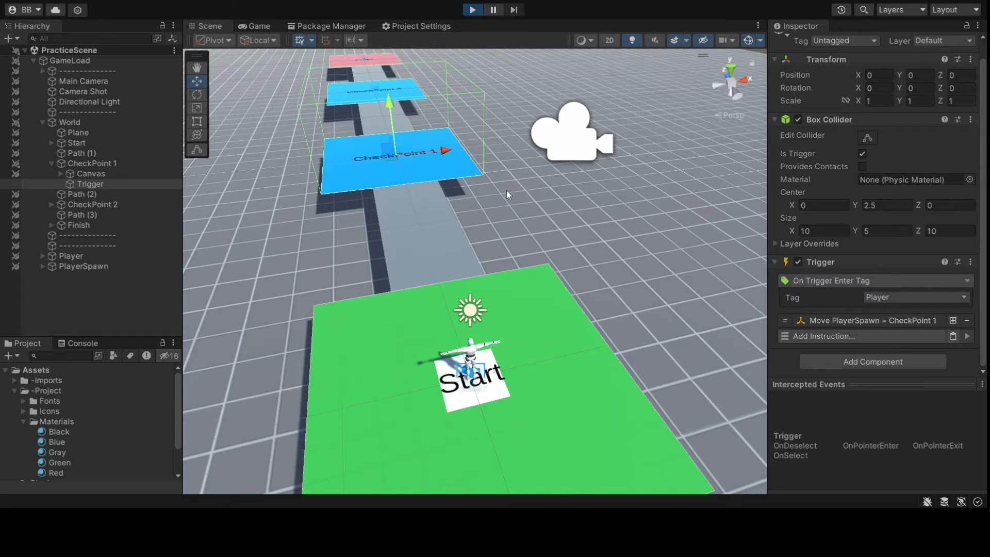
{"action": "key", "text": "w"}
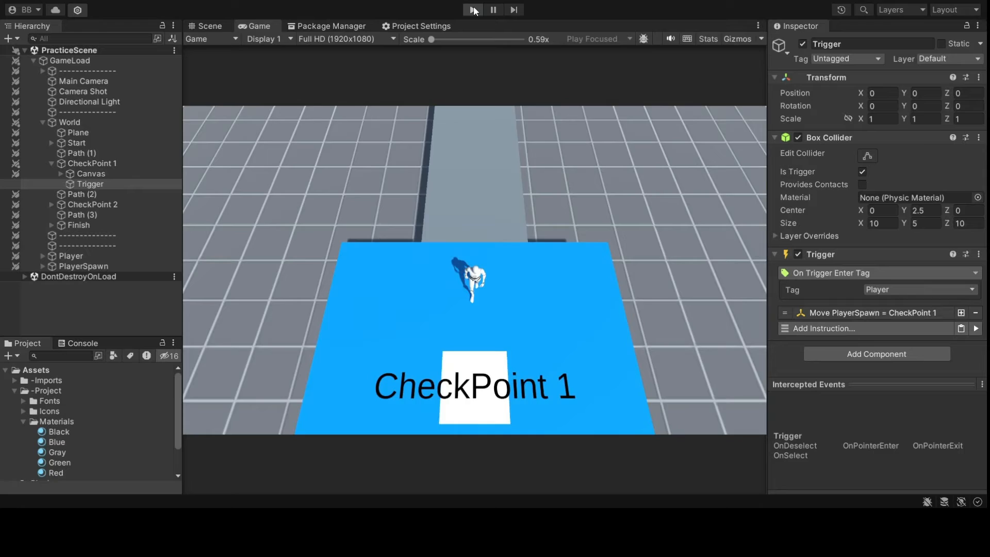
{"action": "left_click", "coordinate": [473, 10]}
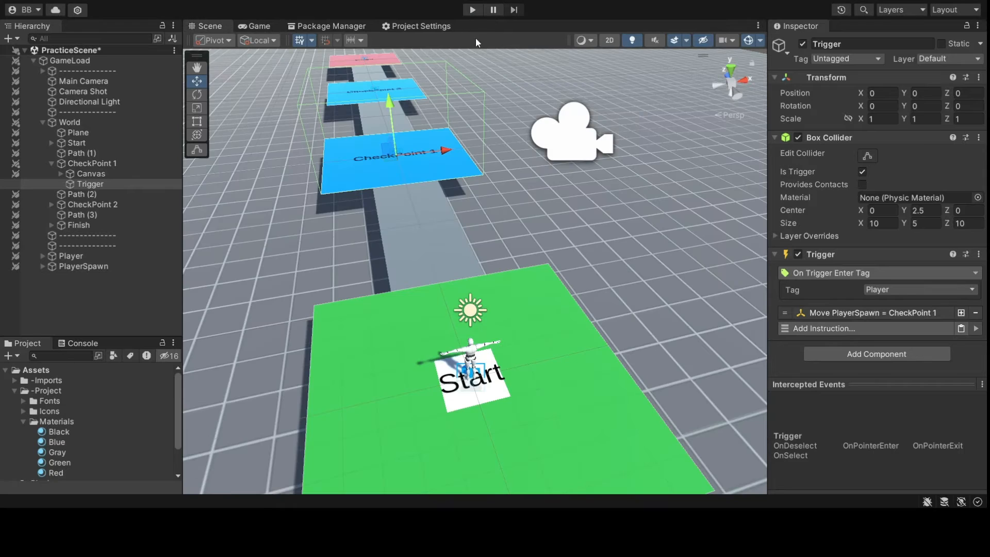
- Frame the CheckPoint 1 trigger, collapse the project folders, and pull back to see the whole course
{"action": "key", "text": "f"}
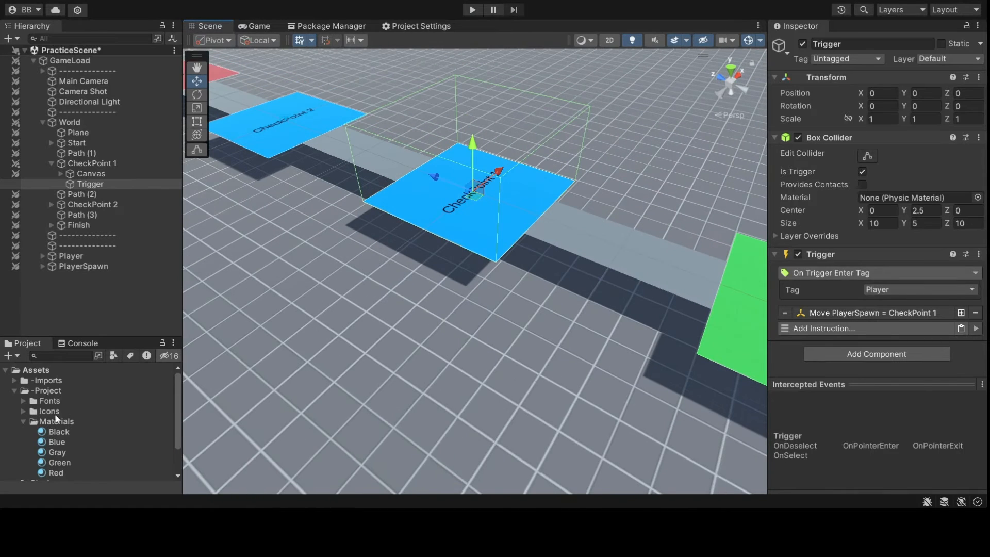
{"action": "left_click", "coordinate": [23, 421]}
{"action": "left_click", "coordinate": [15, 390]}
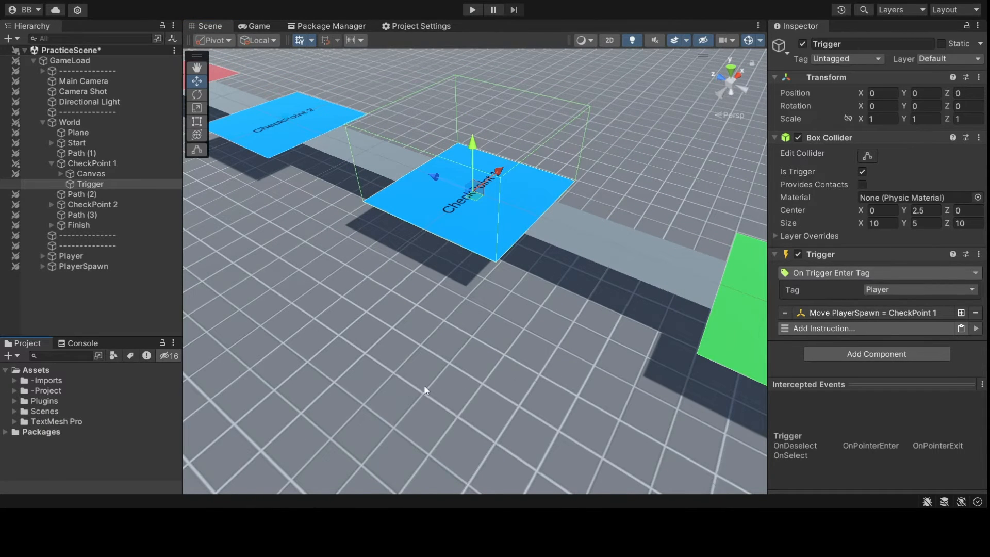
{"action": "mouse_move", "coordinate": [424, 385]}
{"action": "middle_mouse_down"}
{"action": "mouse_move", "coordinate": [460, 385]}
{"action": "mouse_move", "coordinate": [417, 381]}
{"action": "middle_mouse_up"}
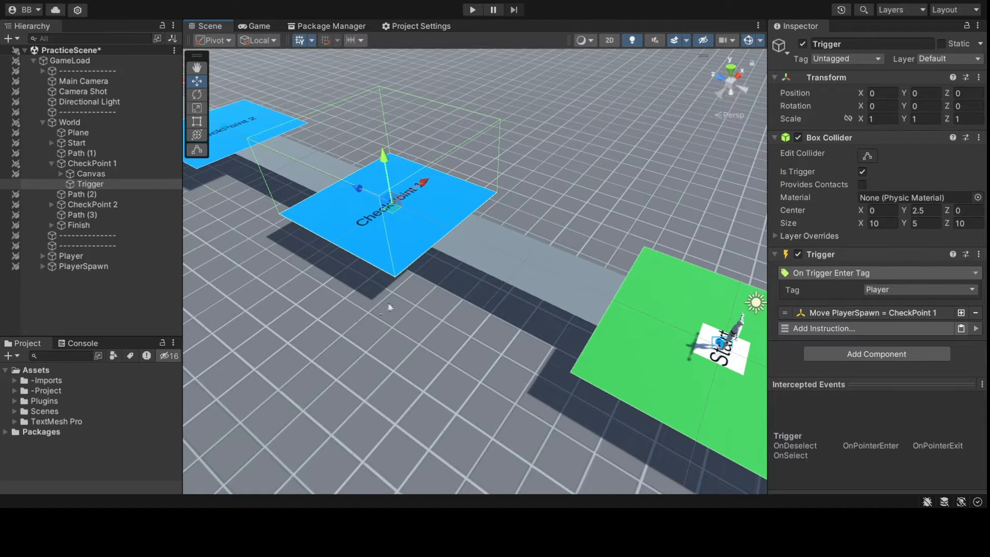
{"action": "middle_click_drag", "start_coordinate": [388, 302], "coordinate": [459, 341]}
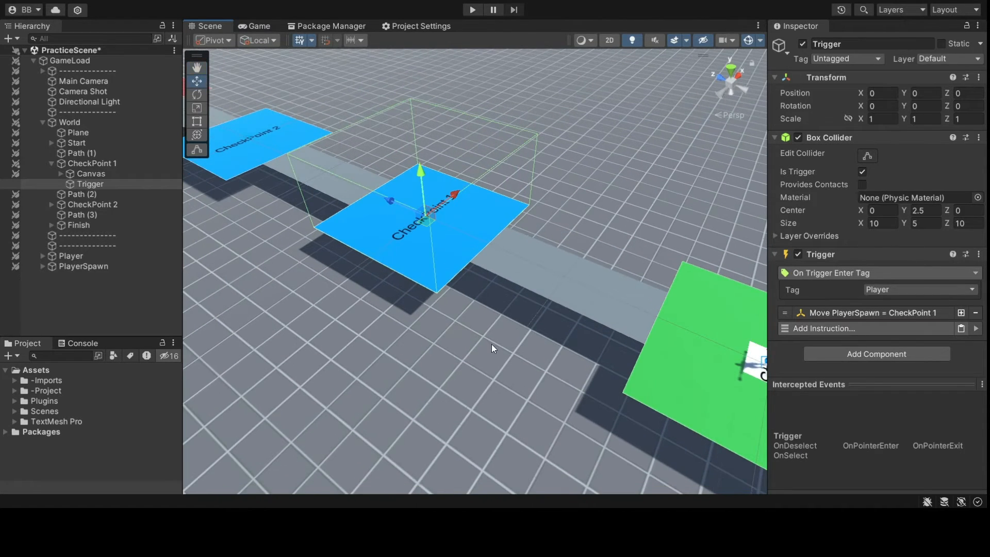
{"action": "scroll", "coordinate": [491, 345], "scroll_direction": "down", "scroll_amount": 5}
{"action": "middle_click_drag", "start_coordinate": [525, 355], "coordinate": [356, 276]}
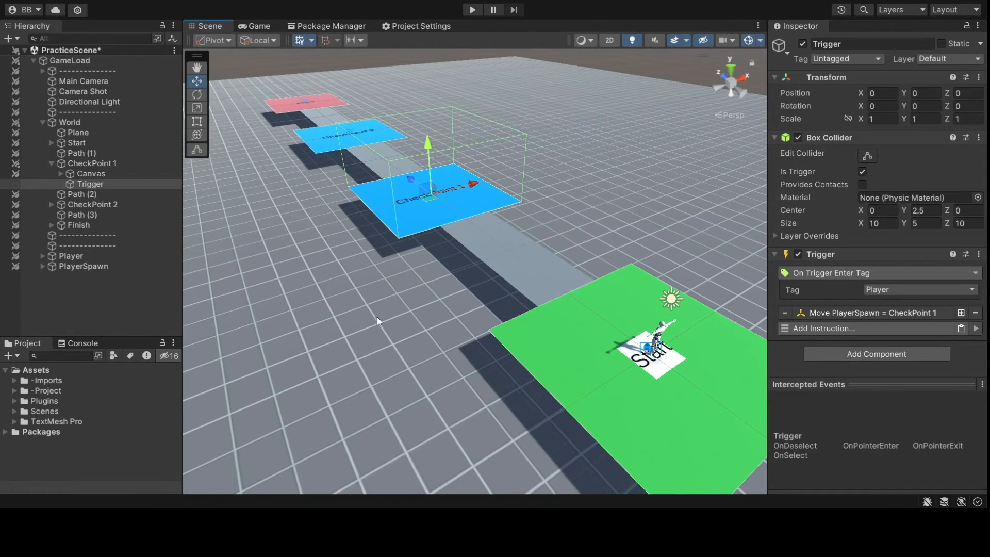
- Create a folder named Stats inside -Project
{"action": "left_click", "coordinate": [14, 391]}
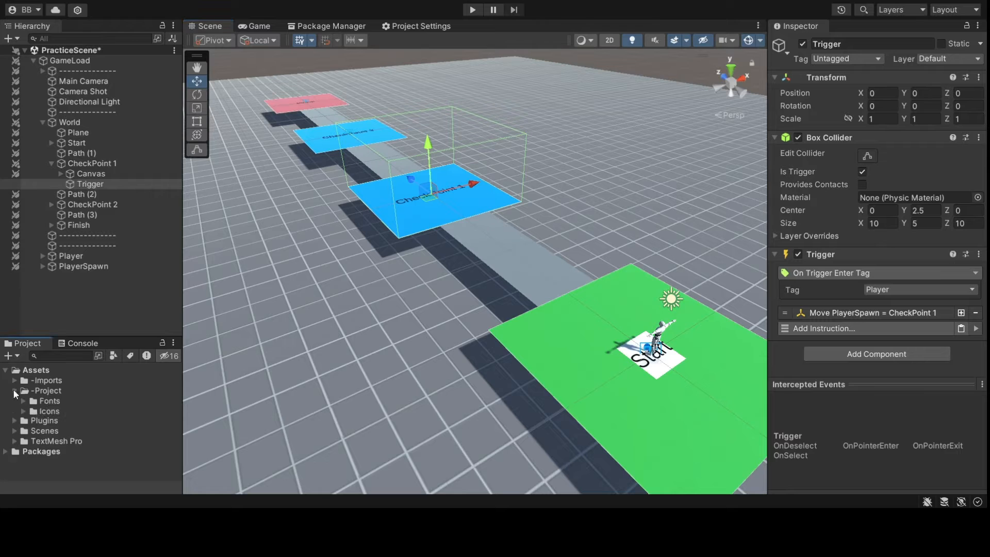
{"action": "left_click", "coordinate": [49, 390]}
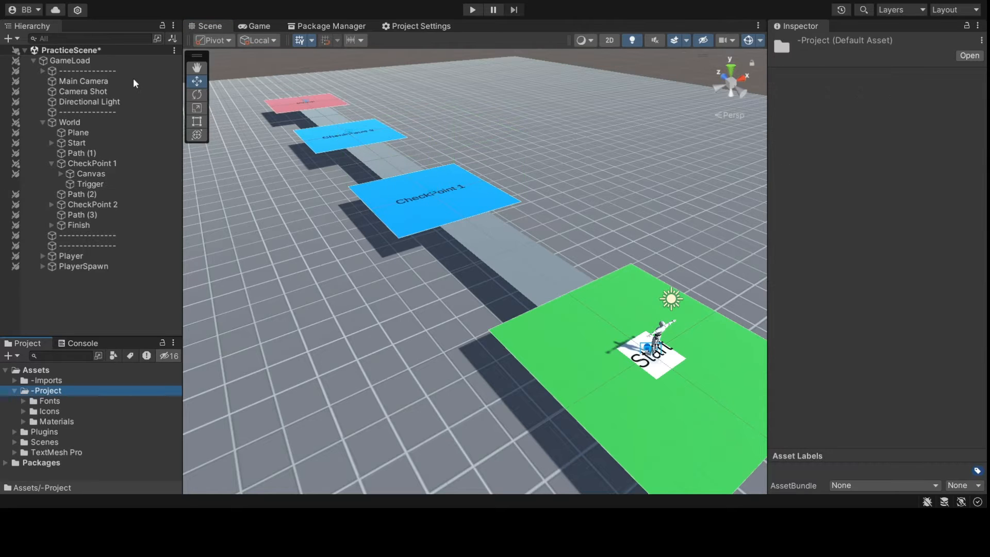
{"action": "key", "text": "ctrl+shift+n"}
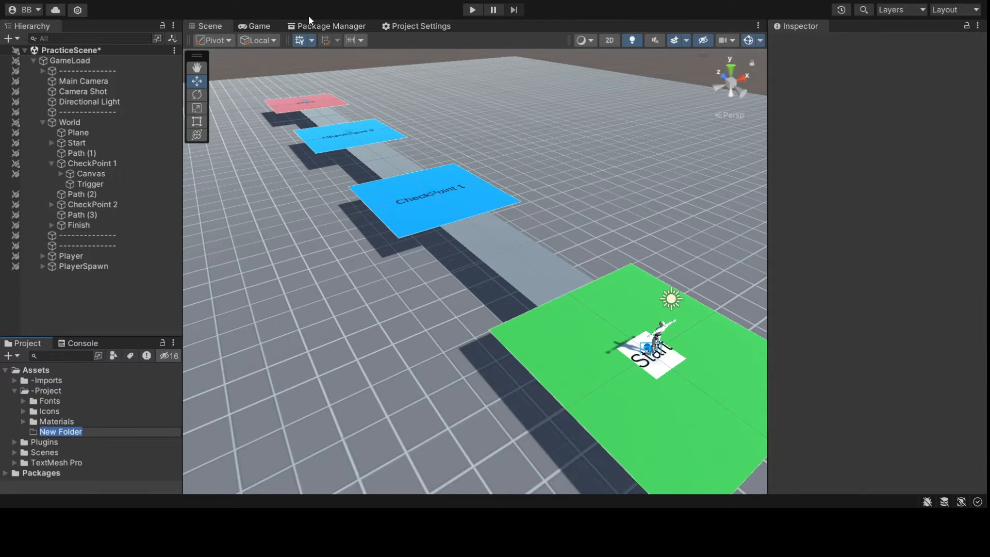
{"action": "type", "text": "Stats"}
{"action": "key", "text": "Return"}
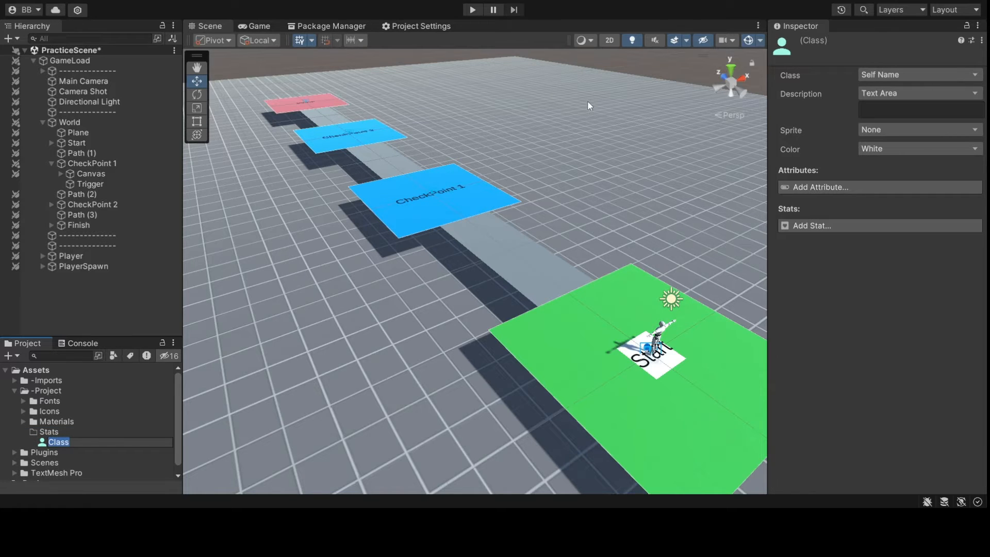
- Name a new Class asset Level in Stats, then add a new Attribute asset
{"action": "type", "text": "Level"}
{"action": "key", "text": "Return"}
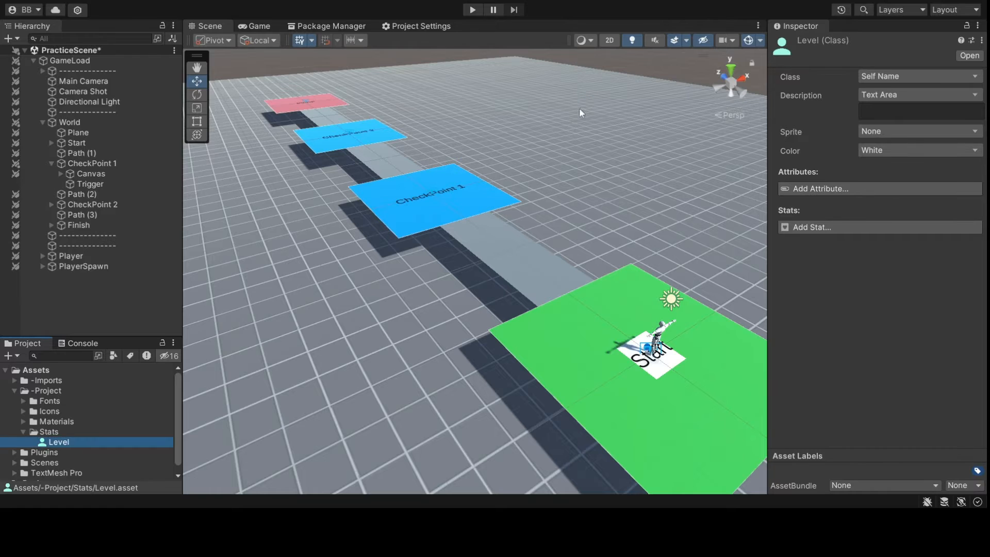
{"action": "key", "text": "Left"}
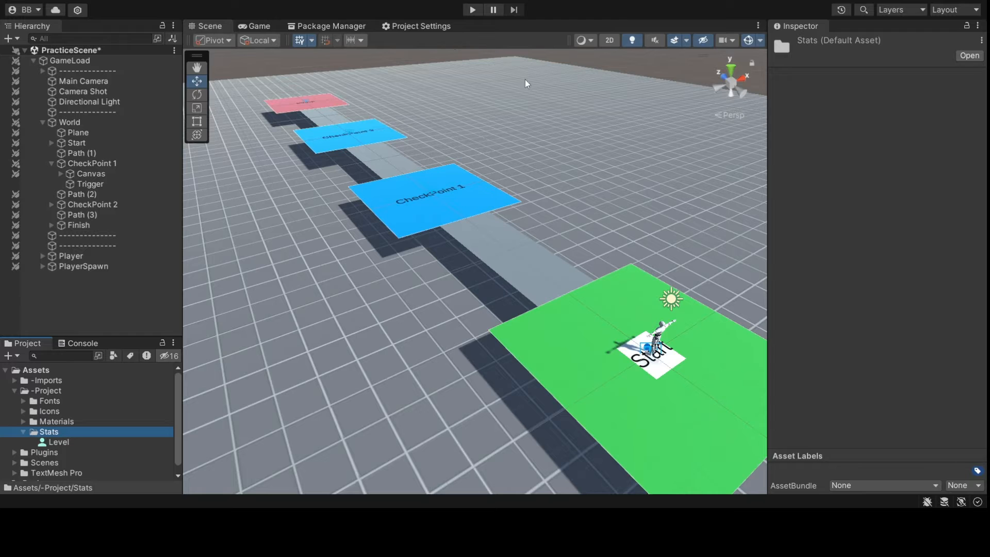
{"action": "key", "text": "ctrl+shift+a"}
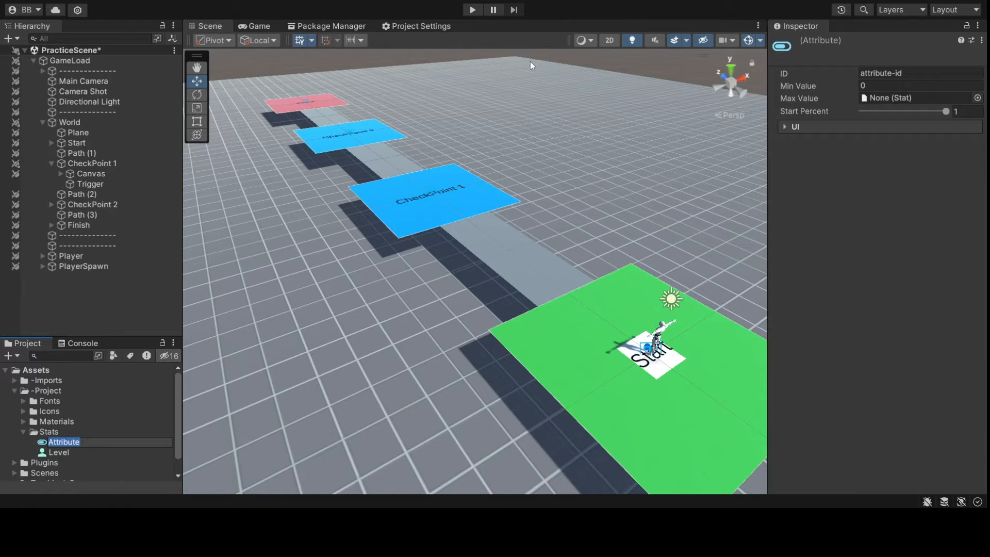
- Name the new attribute asset Checkpoints
{"action": "type", "text": "L"}
{"action": "key", "text": "BackSpace"}
{"action": "type", "text": "Checkpoints"}
{"action": "key", "text": "Return"}
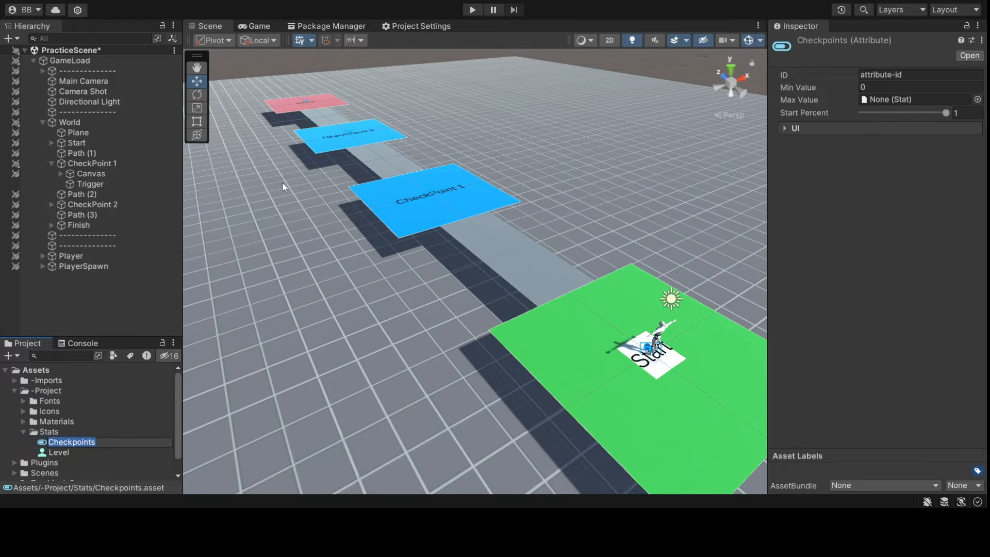
- Set the attribute's ID field to Checkpoints
{"action": "left_click", "coordinate": [905, 75]}
{"action": "type", "text": "213-4235"}
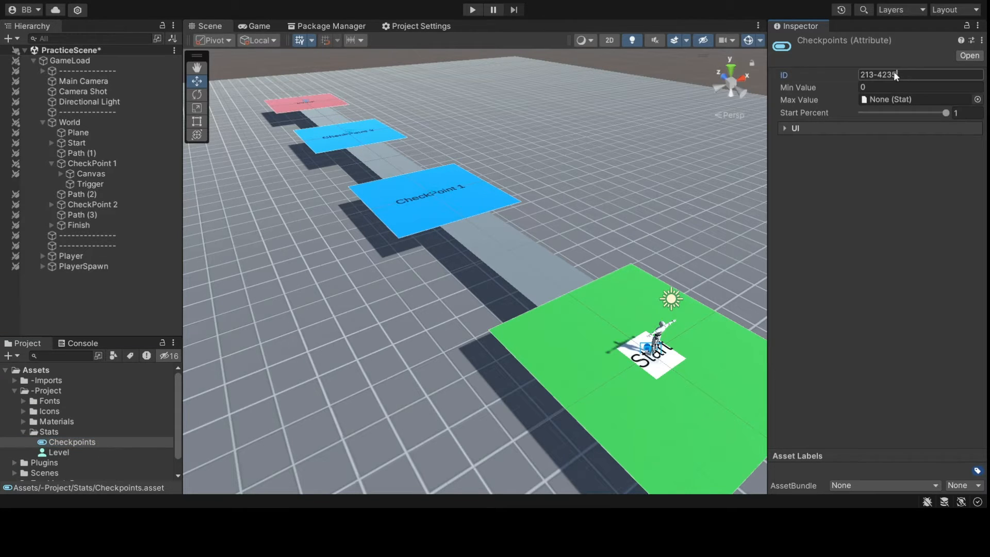
{"action": "key", "text": "ctrl+a"}
{"action": "key", "text": "BackSpace"}
{"action": "type", "text": "Checkpoints"}
{"action": "key", "text": "Return"}
{"action": "left_click", "coordinate": [48, 432]}
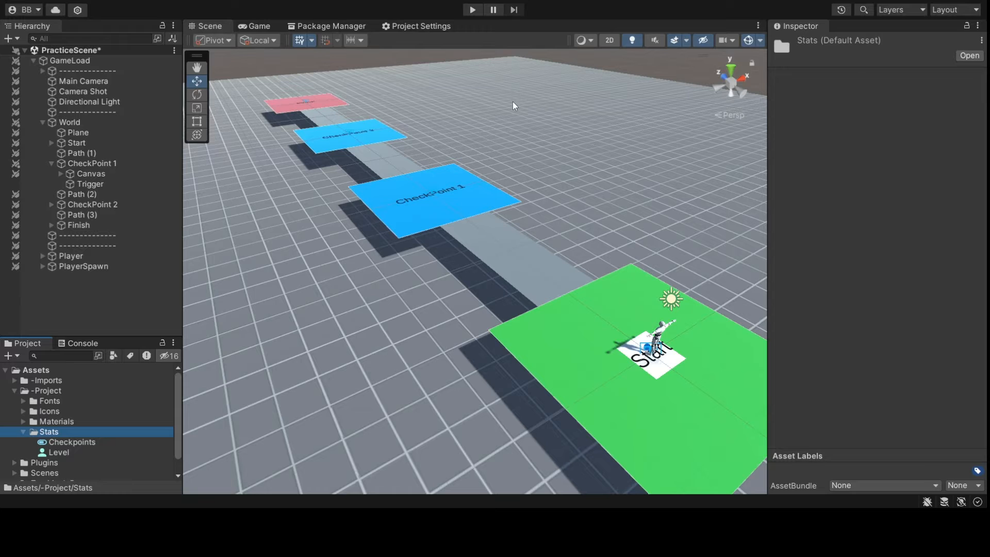
- Name the new stat CheckpointsMax, use that name as its ID, and set Base to 10
{"action": "type", "text": "Che"}
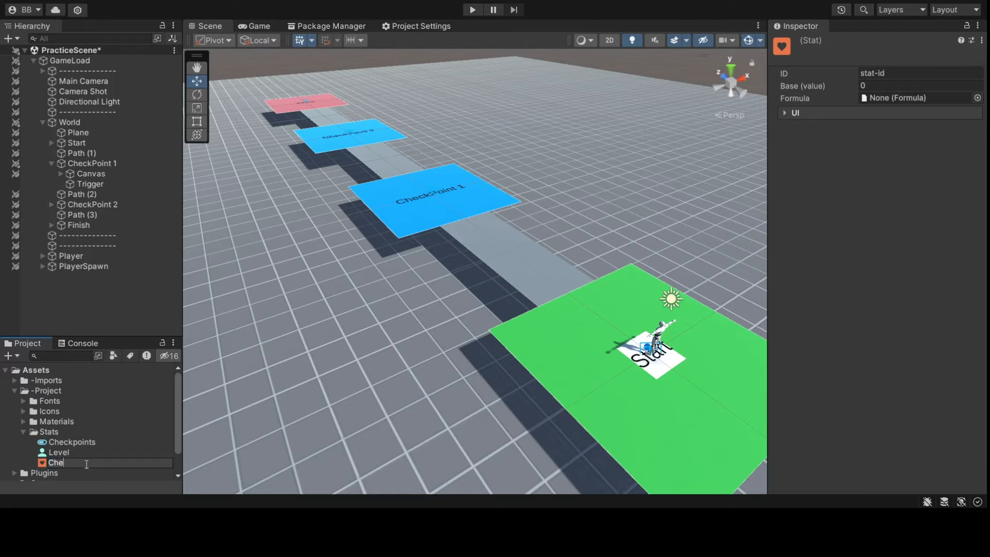
{"action": "type", "text": "ckpointsMax"}
{"action": "key", "text": "Return"}
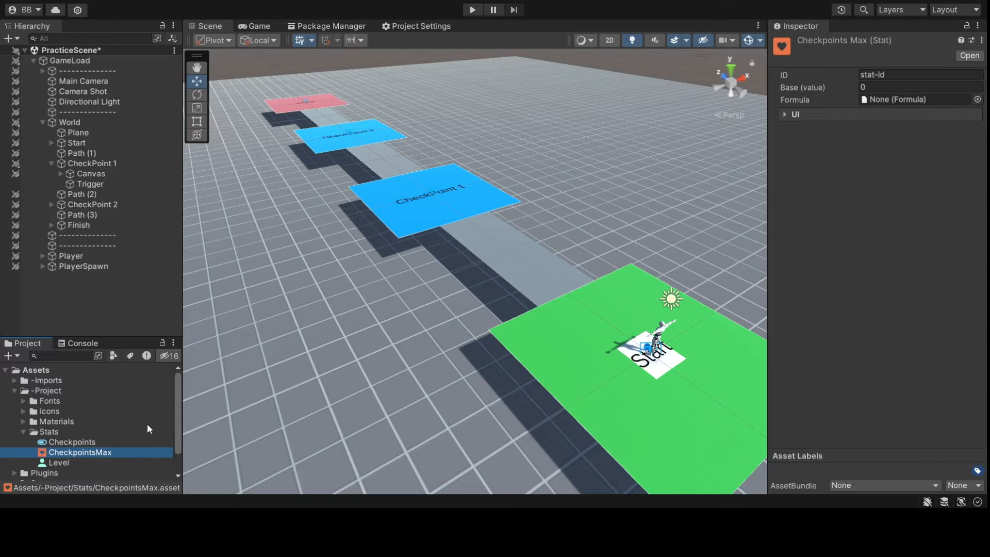
{"action": "key", "text": "F2"}
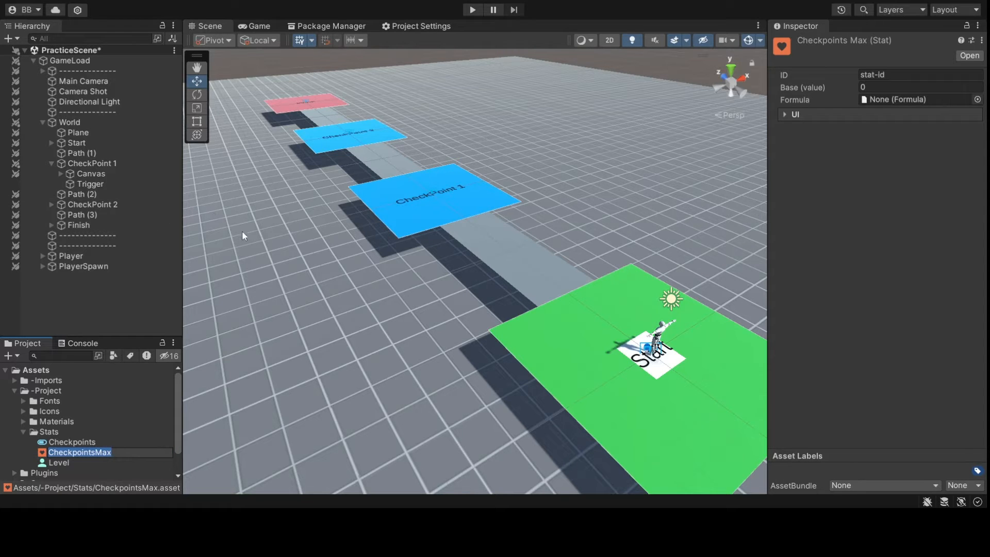
{"action": "key", "text": "ctrl+c"}
{"action": "left_click", "coordinate": [908, 74]}
{"action": "key", "text": "ctrl+v"}
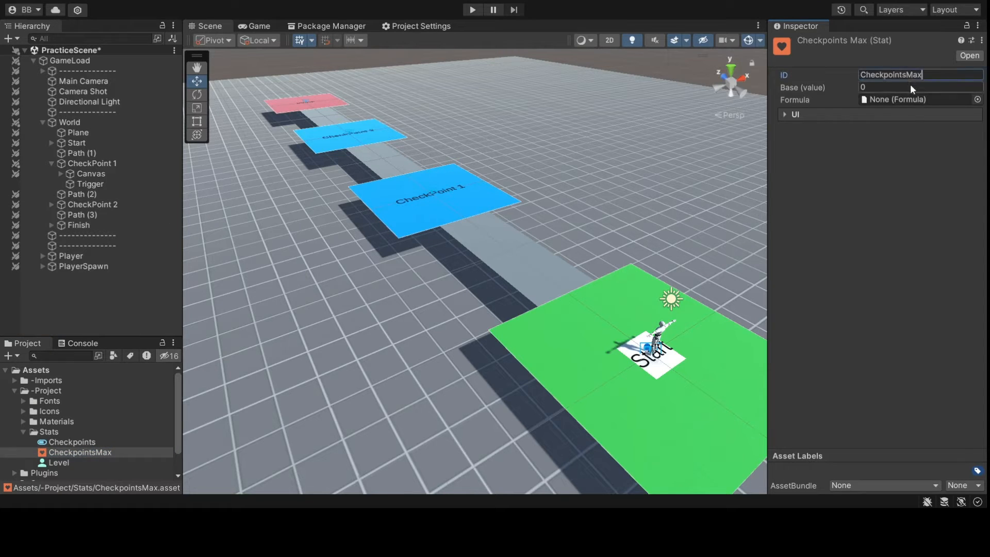
{"action": "left_click", "coordinate": [903, 175]}
{"action": "type", "text": "10"}
- Add an attribute slot and a stat slot to the Level class holding Checkpoints and CheckpointsMax
{"action": "right_click_drag", "start_coordinate": [494, 272], "coordinate": [556, 293]}
{"action": "left_click", "coordinate": [114, 442]}
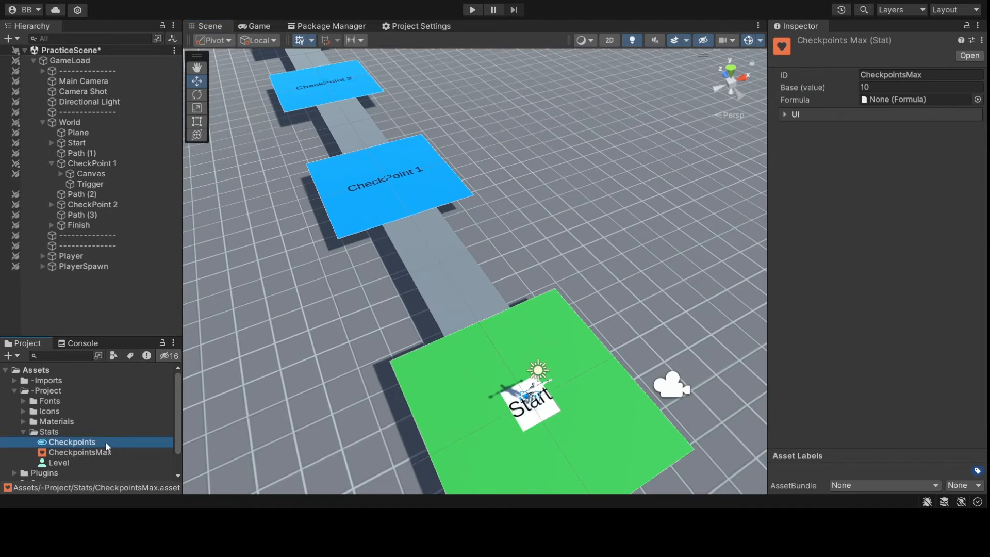
{"action": "left_click", "coordinate": [89, 462]}
{"action": "left_click", "coordinate": [867, 227]}
{"action": "left_click", "coordinate": [871, 188]}
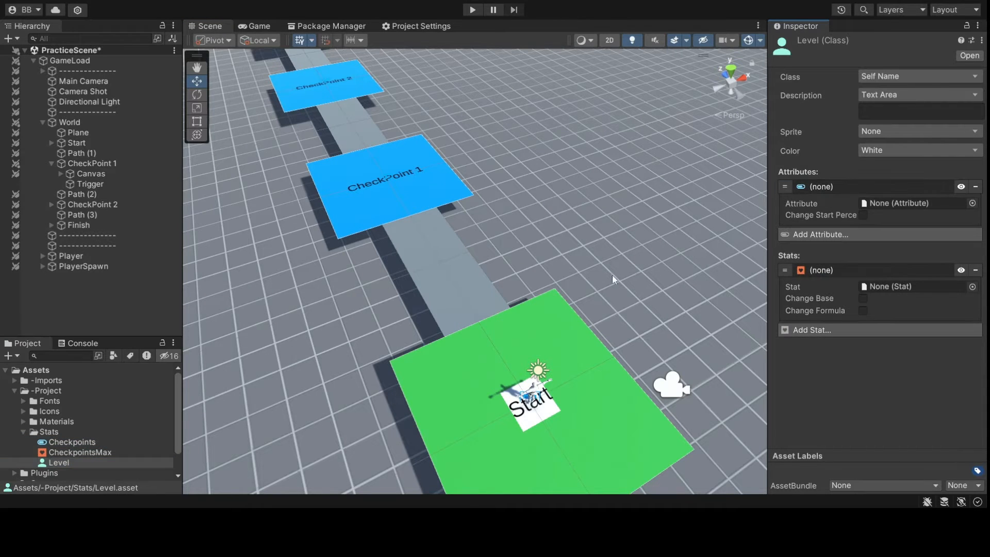
{"action": "left_click_drag", "start_coordinate": [430, 359], "coordinate": [899, 206]}
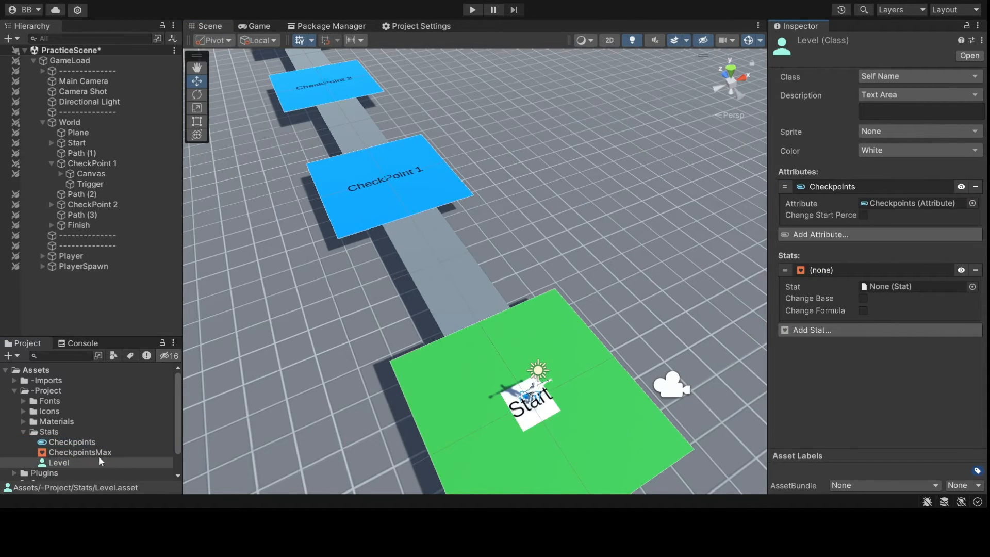
{"action": "left_click_drag", "start_coordinate": [80, 453], "coordinate": [882, 281]}
- Collapse Level's Checkpoints and Checkpoints Max entries and the Stats folder
{"action": "left_click", "coordinate": [880, 272]}
{"action": "left_click", "coordinate": [877, 186]}
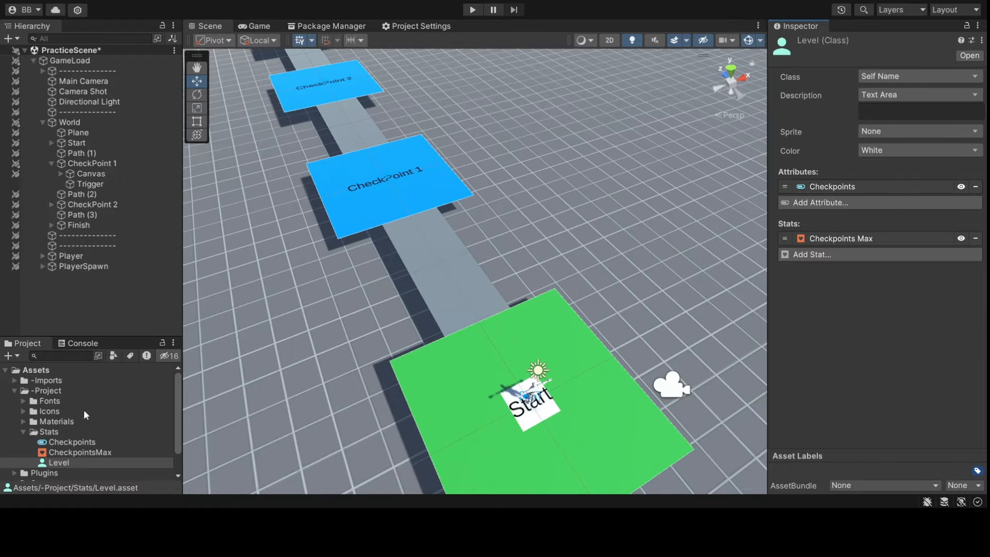
{"action": "left_click", "coordinate": [23, 431]}
- Select CheckPoint 1's Trigger and frame it in the Scene view
{"action": "left_click_drag", "start_coordinate": [454, 397], "coordinate": [361, 350], "text": "alt"}
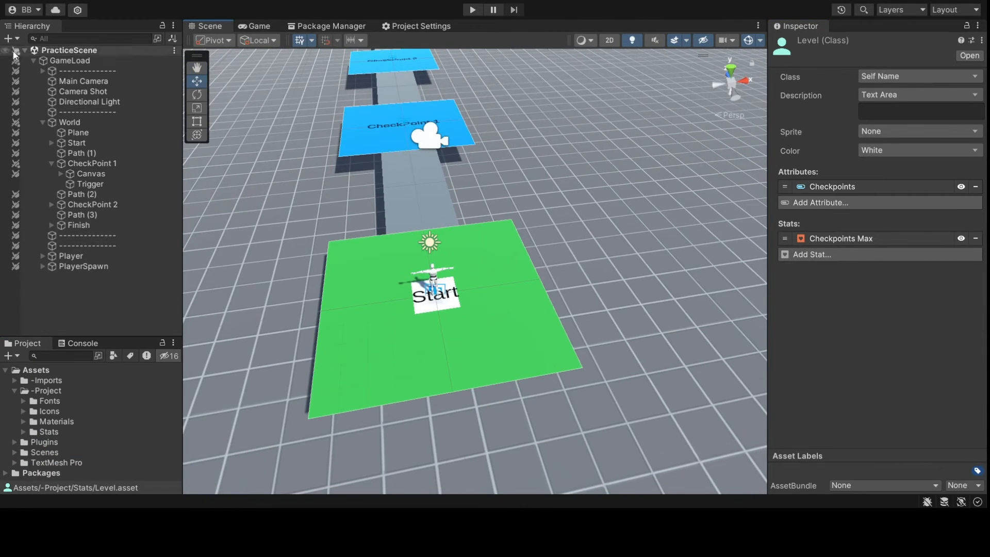
{"action": "left_click", "coordinate": [91, 184]}
{"action": "double_click", "coordinate": [92, 184]}
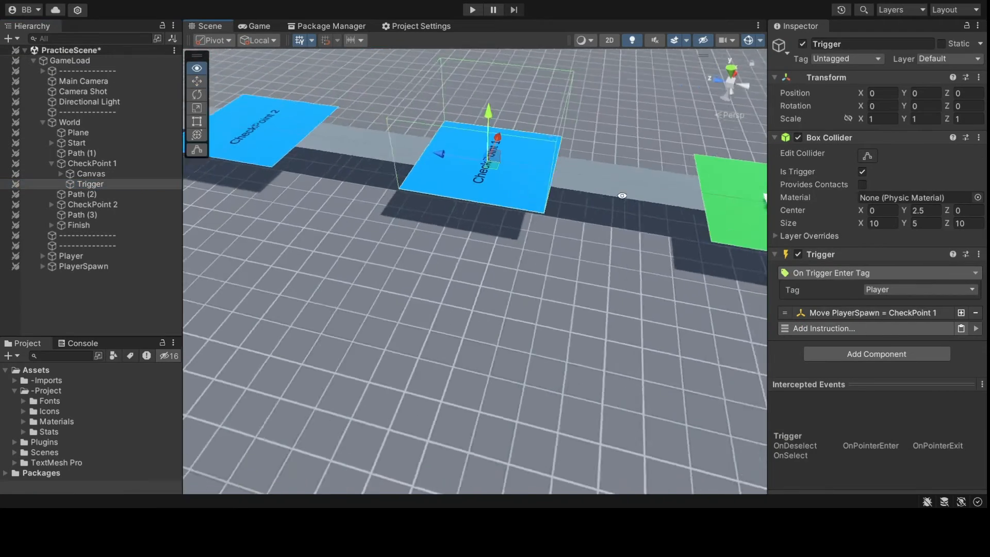
{"action": "left_click_drag", "start_coordinate": [580, 248], "coordinate": [469, 239], "text": "alt"}
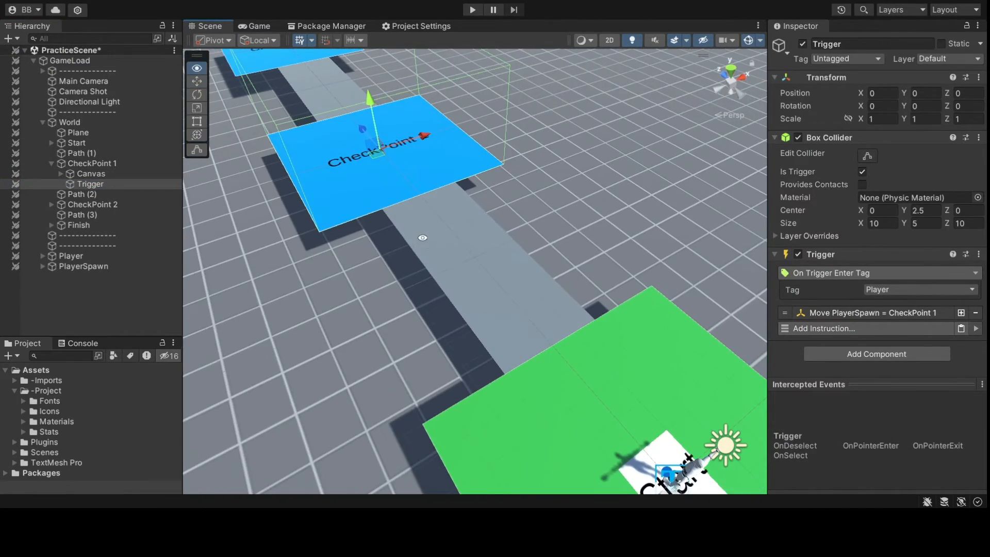
{"action": "middle_click_drag", "start_coordinate": [469, 239], "coordinate": [430, 248]}
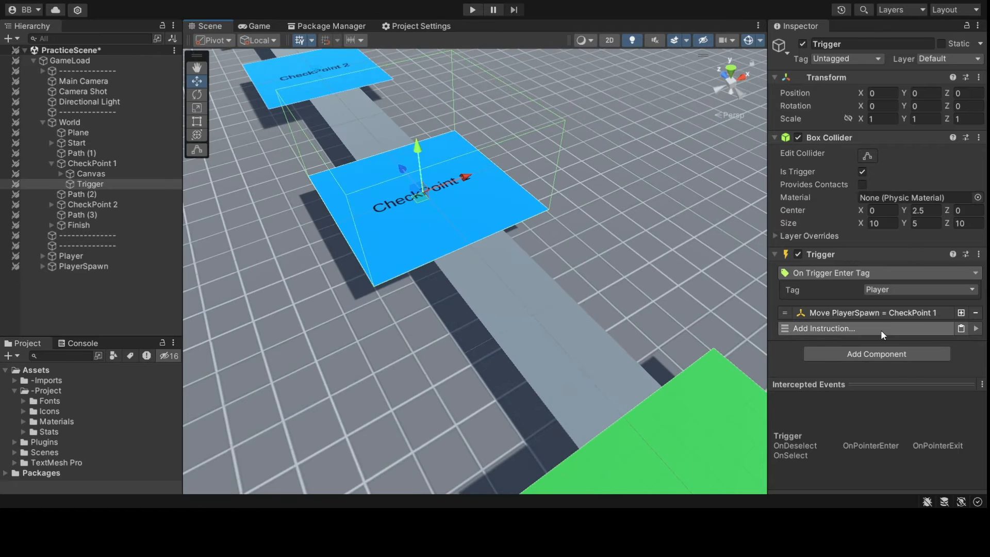
{"action": "left_click", "coordinate": [251, 277]}
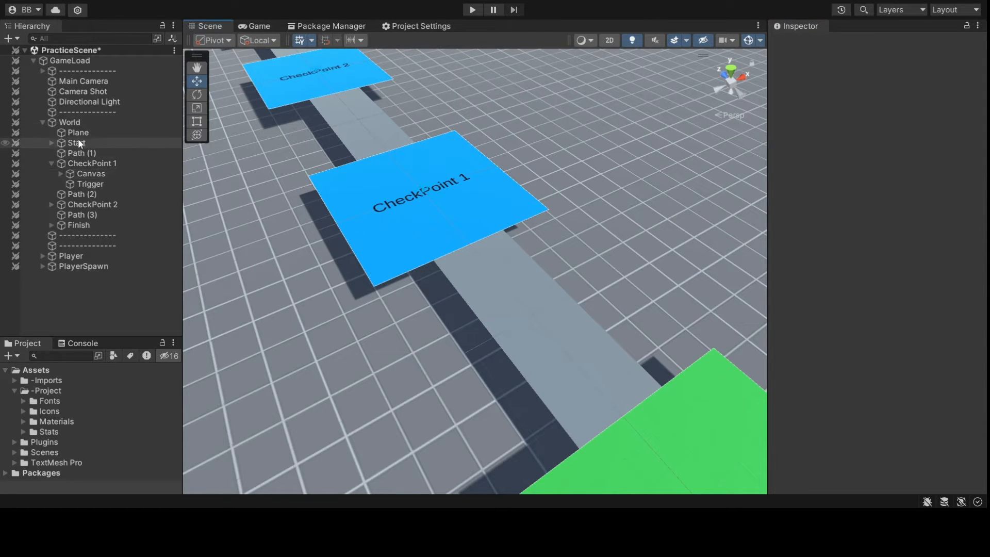
- Add a Level-class Traits component to World, enabling Change Start Percent with Checkpoints at 0
{"action": "left_click", "coordinate": [62, 122]}
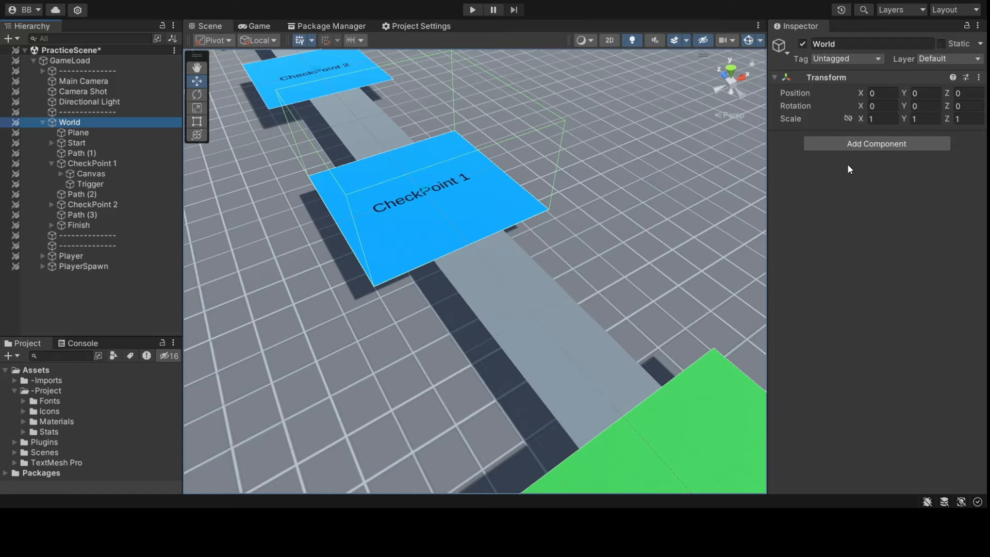
{"action": "left_click", "coordinate": [866, 187]}
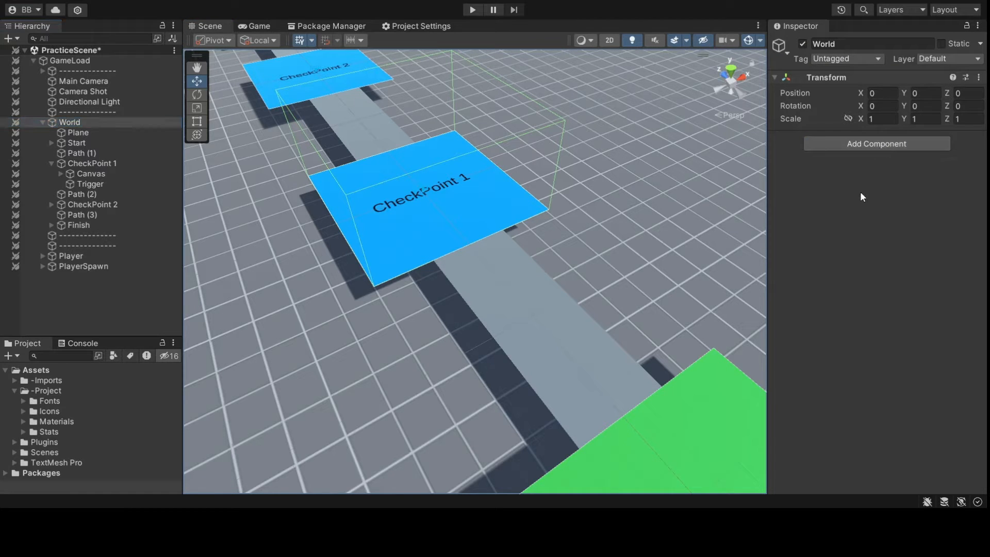
{"action": "left_click", "coordinate": [977, 156]}
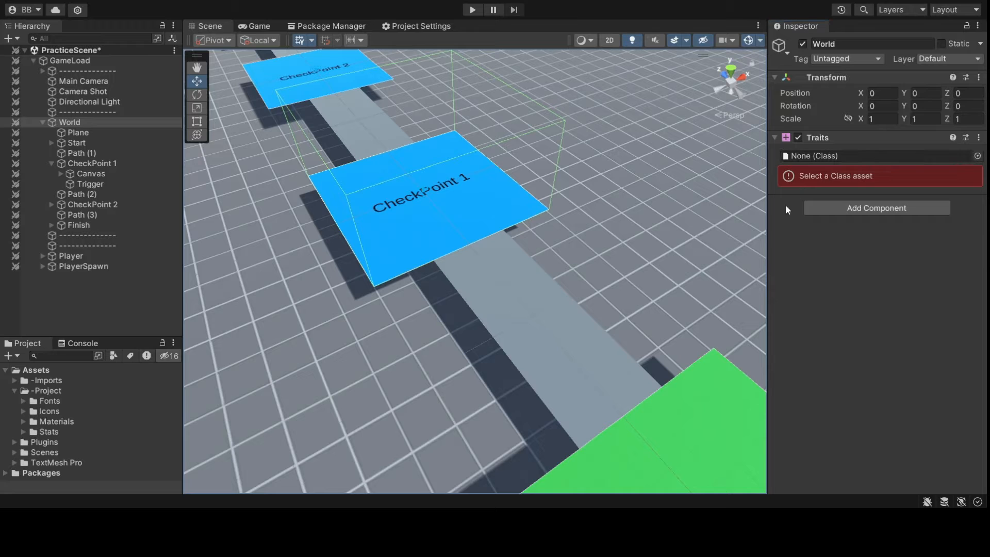
{"action": "double_click", "coordinate": [785, 205]}
{"action": "left_click", "coordinate": [867, 189]}
{"action": "left_click", "coordinate": [863, 203]}
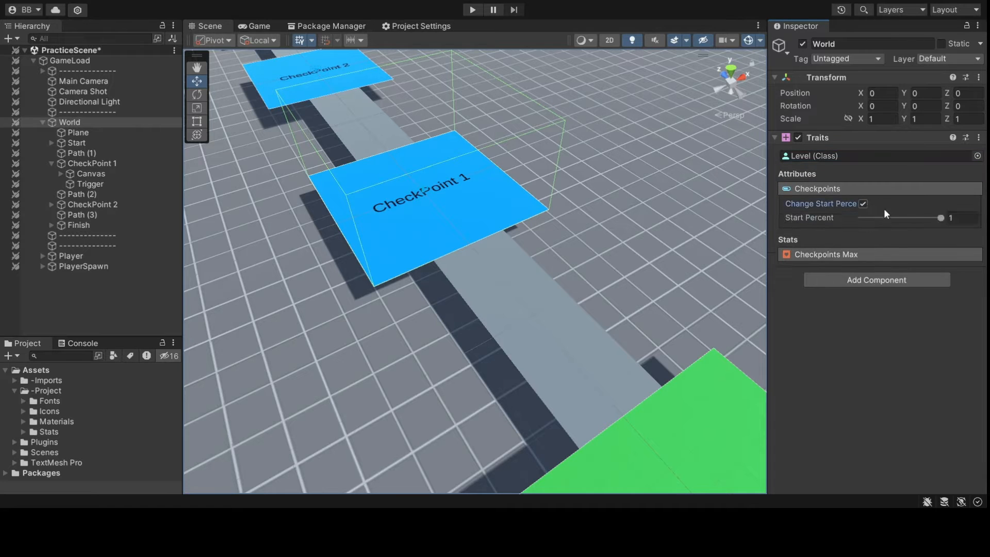
{"action": "left_click", "coordinate": [902, 219]}
- Add a change-attribute instruction to CheckPoint 1's Trigger, targeting a Game Object
{"action": "left_click", "coordinate": [110, 184]}
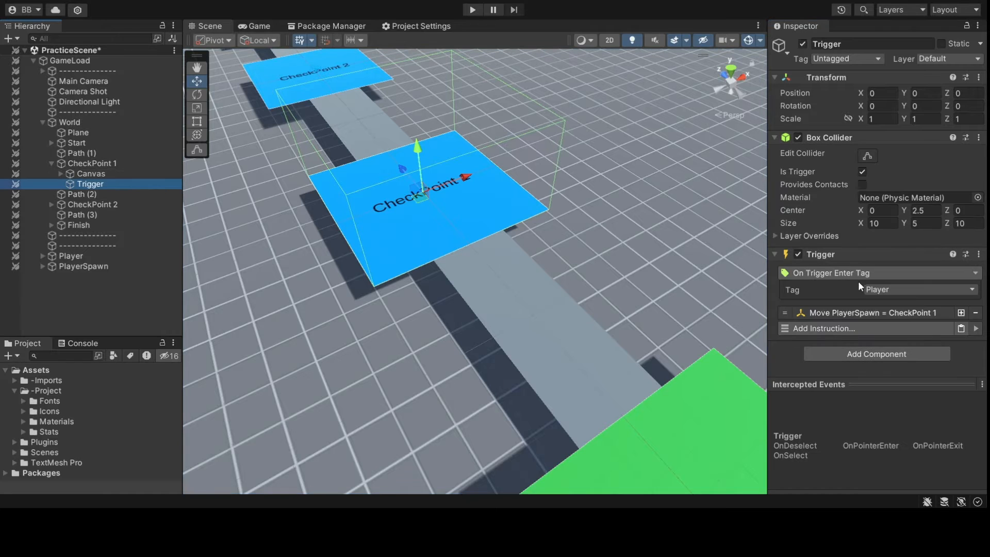
{"action": "left_click", "coordinate": [873, 329]}
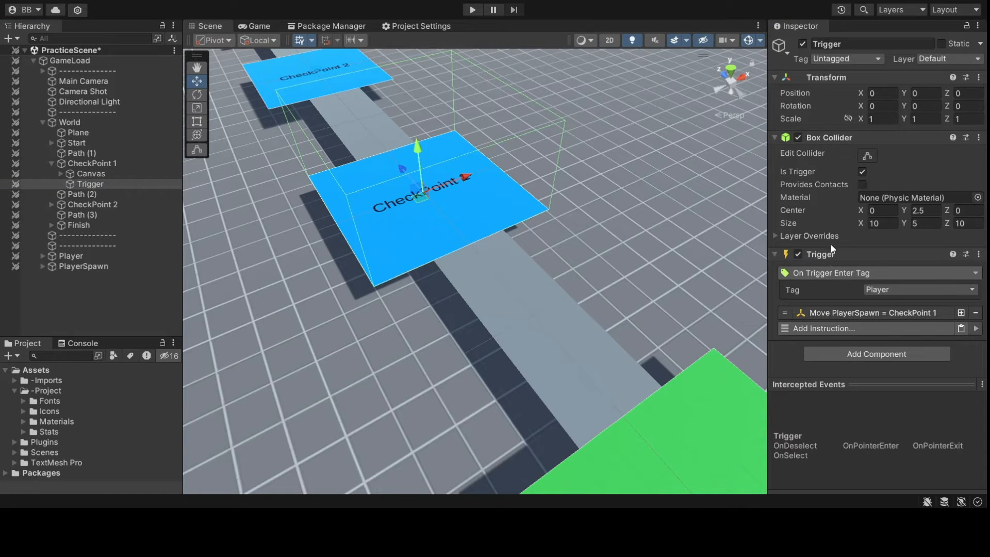
{"action": "left_click", "coordinate": [837, 141]}
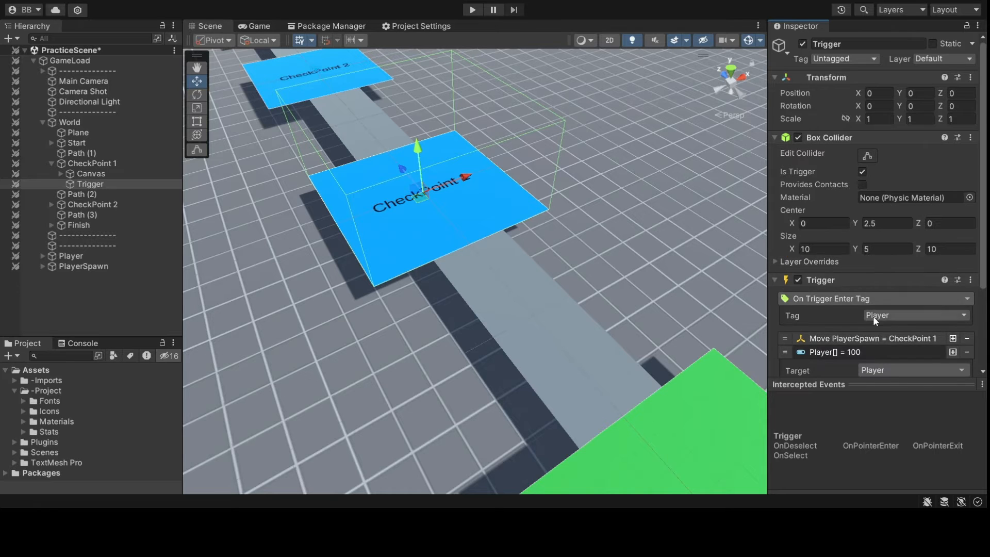
{"action": "scroll", "coordinate": [877, 289], "scroll_direction": "down", "scroll_amount": 3}
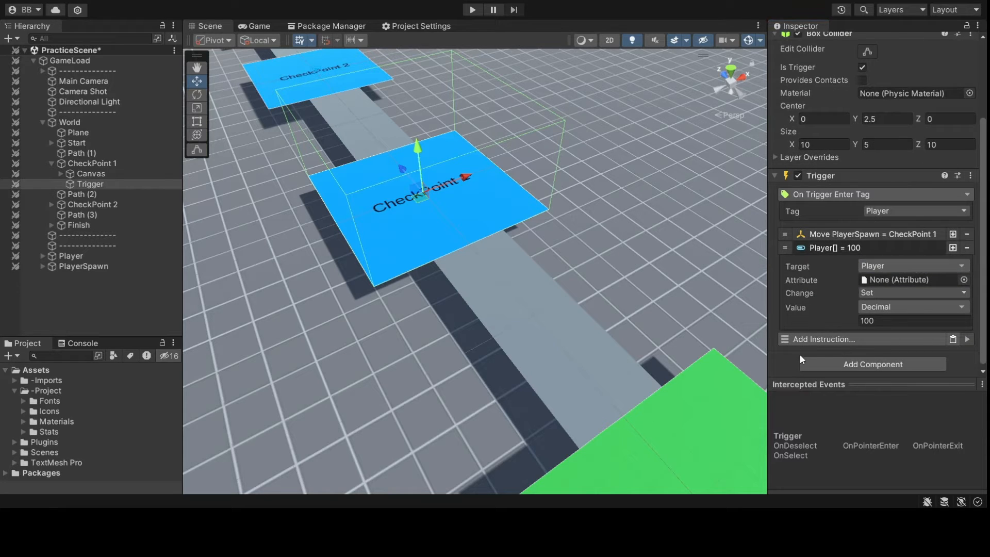
{"action": "left_click", "coordinate": [798, 321]}
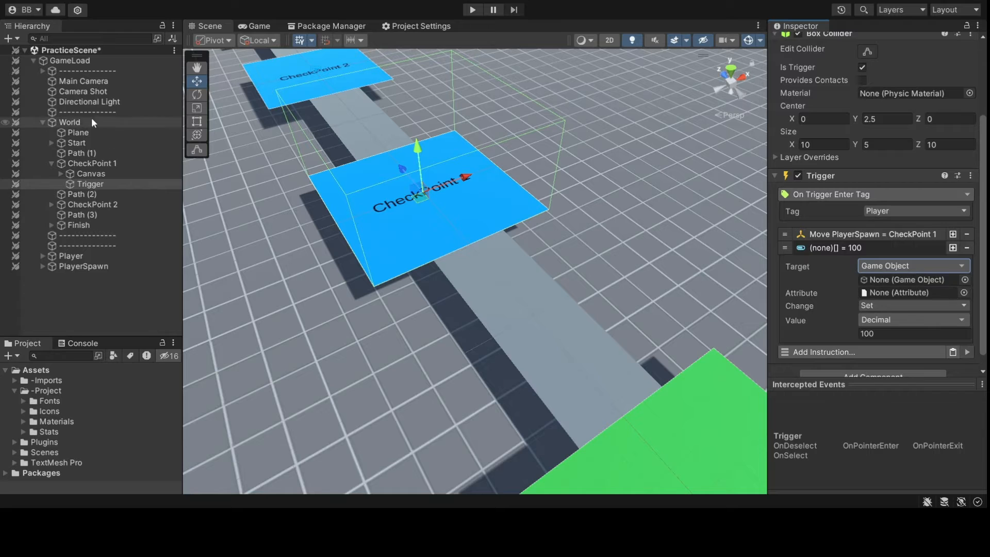
- Point the instruction at World's Checkpoints attribute with a value of 1
{"action": "left_click_drag", "start_coordinate": [94, 122], "coordinate": [909, 279]}
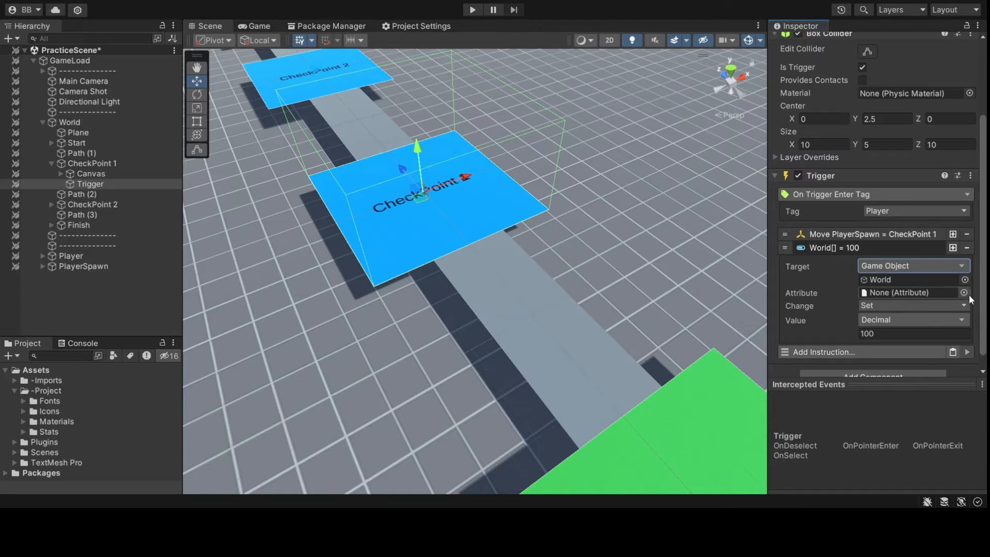
{"action": "left_click", "coordinate": [963, 292]}
{"action": "left_click", "coordinate": [906, 262]}
{"action": "left_click", "coordinate": [899, 298]}
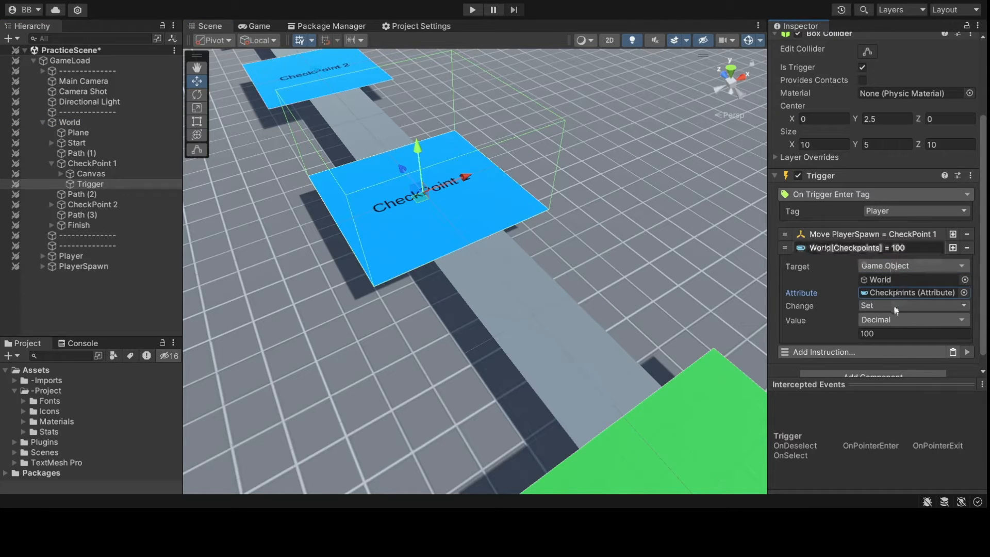
{"action": "left_click", "coordinate": [891, 334]}
{"action": "type", "text": "1"}
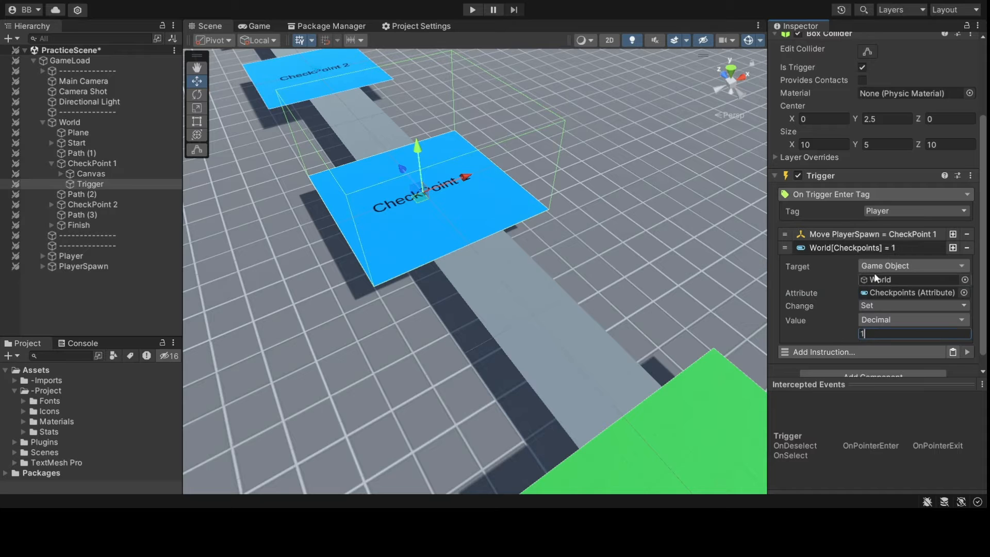
{"action": "left_click", "coordinate": [825, 248]}
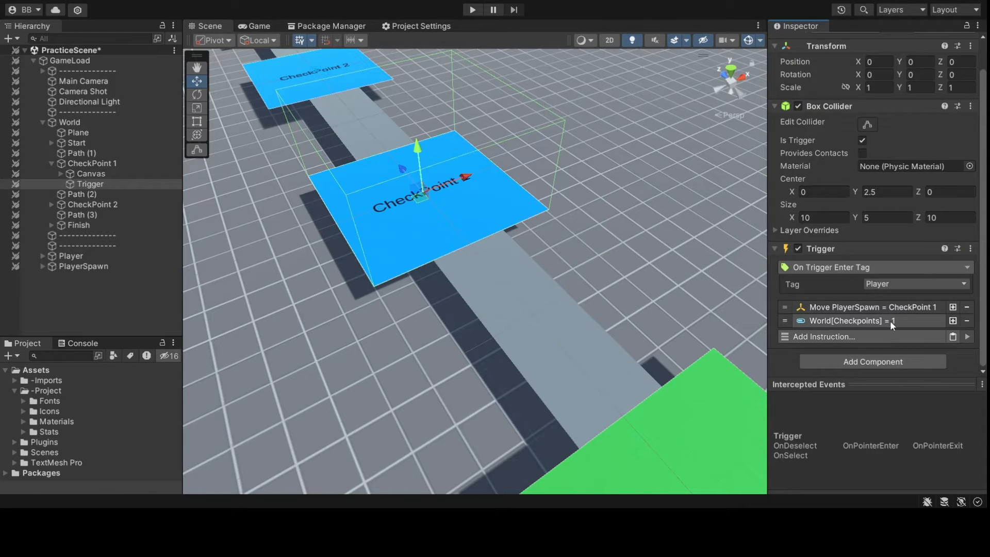
{"action": "left_click_drag", "start_coordinate": [441, 247], "coordinate": [612, 279], "text": "alt"}
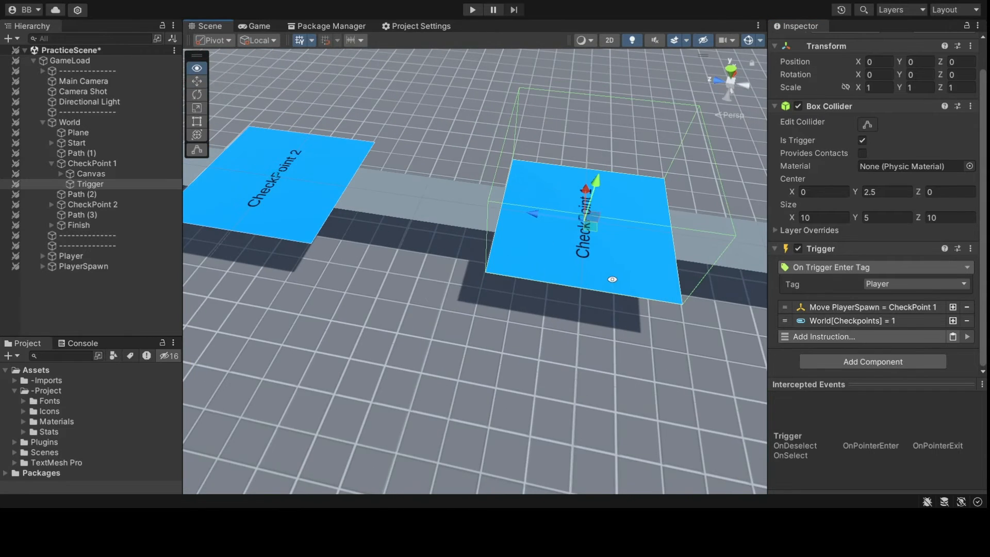
{"action": "middle_click_drag", "start_coordinate": [582, 282], "coordinate": [569, 299]}
- Paste a copy of CheckPoint 1's Trigger under CheckPoint 2
{"action": "left_click", "coordinate": [108, 186]}
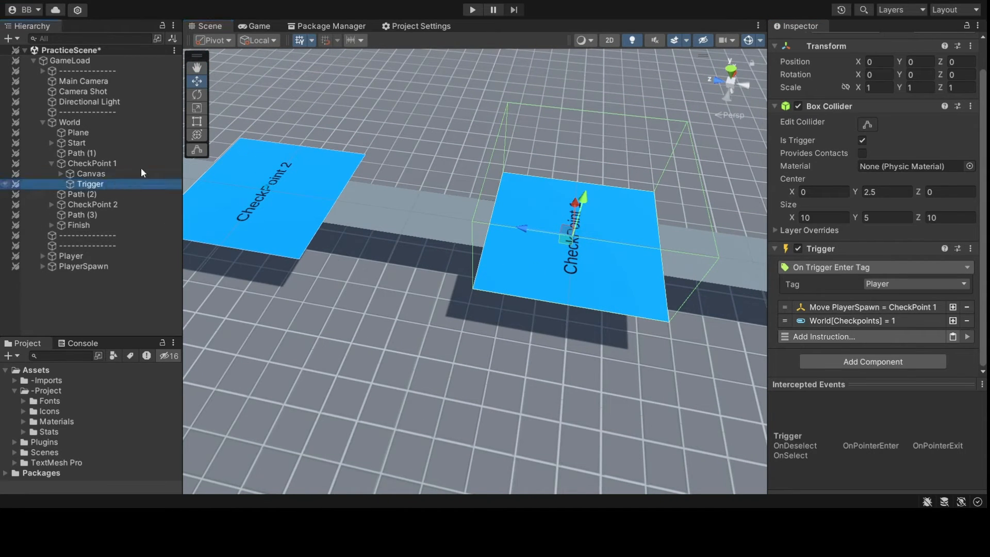
{"action": "left_click", "coordinate": [53, 164]}
{"action": "left_click", "coordinate": [51, 185]}
{"action": "left_click", "coordinate": [77, 184]}
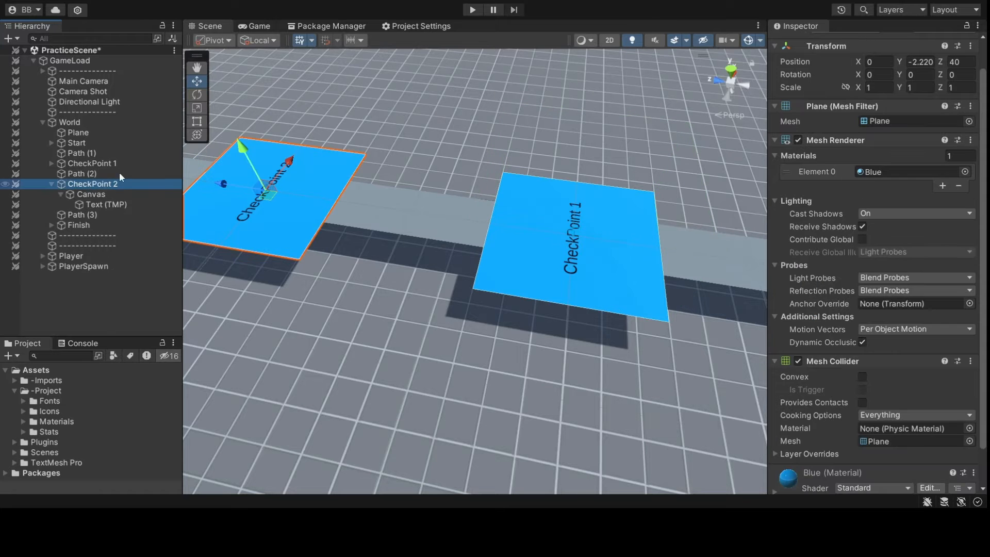
{"action": "key", "text": "ctrl+shift+v"}
- Make the copied trigger move PlayerSpawn to CheckPoint 2
{"action": "middle_click_drag", "start_coordinate": [308, 174], "coordinate": [429, 193]}
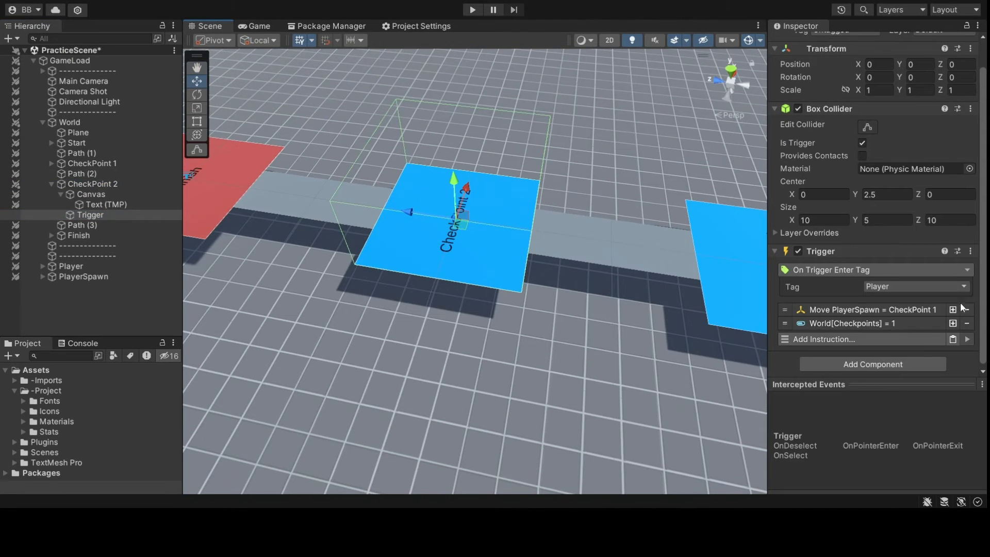
{"action": "left_click", "coordinate": [922, 307]}
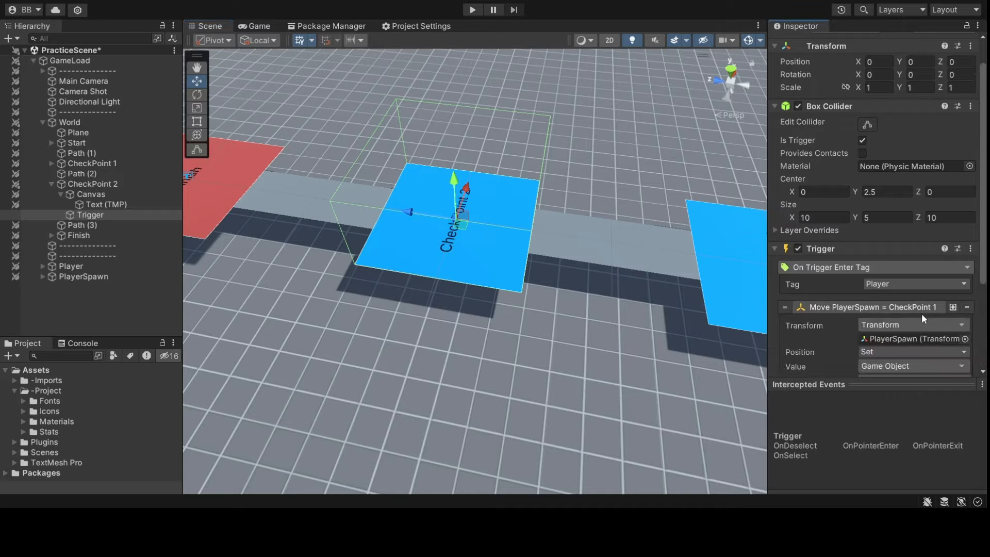
{"action": "scroll", "coordinate": [897, 310], "scroll_direction": "down", "scroll_amount": 2}
{"action": "left_click_drag", "start_coordinate": [103, 184], "coordinate": [904, 360]}
{"action": "left_click", "coordinate": [906, 273]}
- Change the copied trigger's Checkpoints value to 2
{"action": "left_click", "coordinate": [890, 318]}
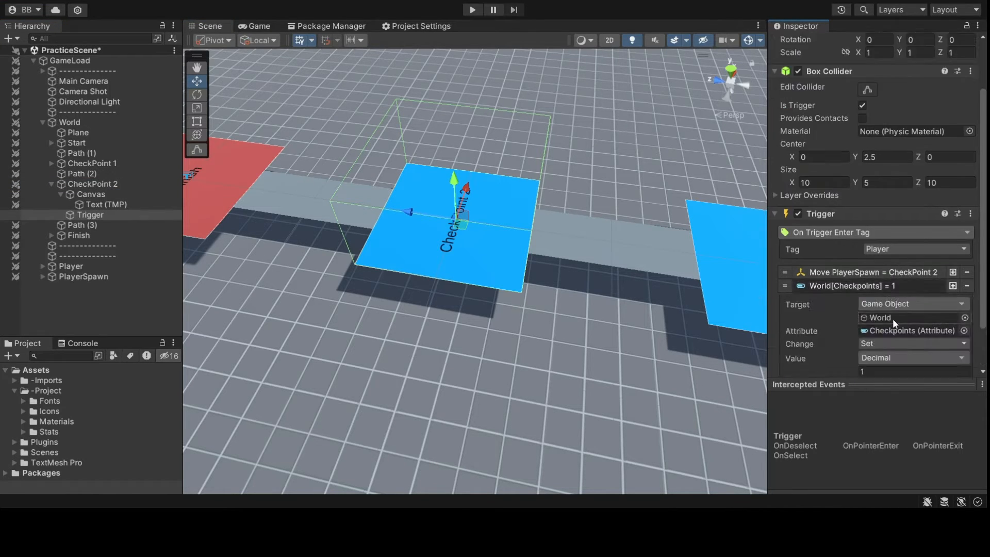
{"action": "scroll", "coordinate": [882, 332], "scroll_direction": "down", "scroll_amount": 2}
{"action": "type", "text": "2"}
{"action": "left_click", "coordinate": [885, 253]}
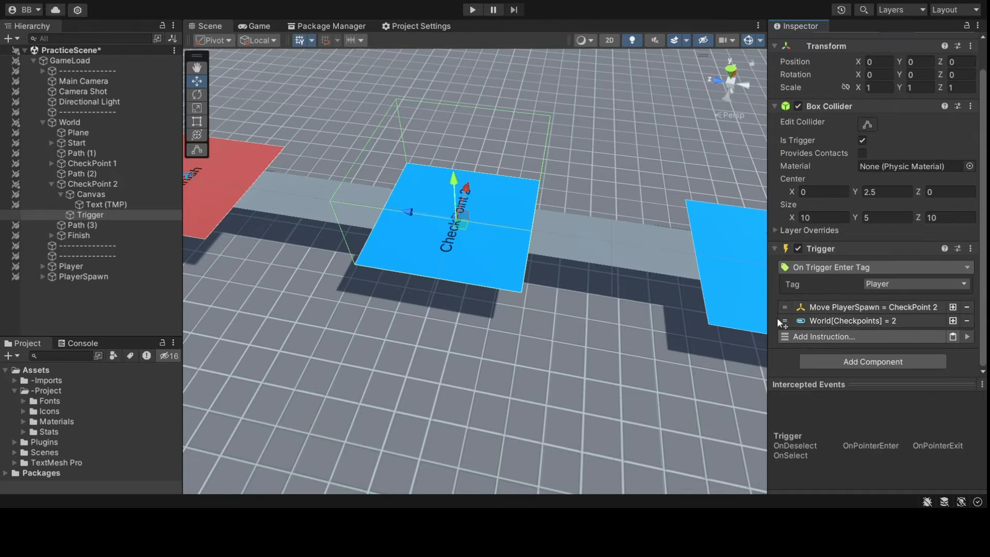
{"action": "left_click_drag", "start_coordinate": [713, 339], "coordinate": [638, 336], "text": "alt"}
{"action": "middle_click_drag", "start_coordinate": [638, 336], "coordinate": [513, 278]}
{"action": "scroll", "coordinate": [579, 294], "scroll_direction": "down", "scroll_amount": 6}
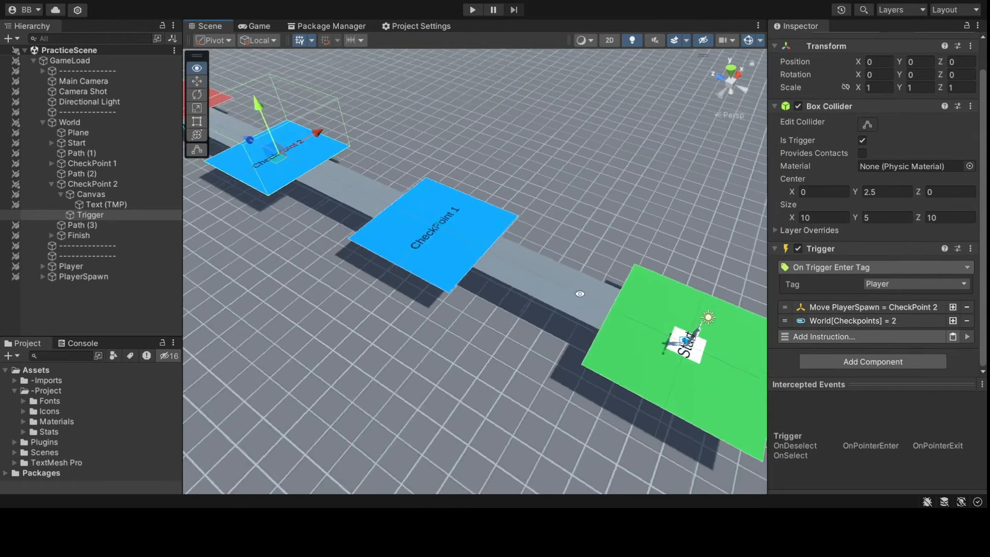
{"action": "left_click_drag", "start_coordinate": [580, 294], "coordinate": [295, 246], "text": "alt"}
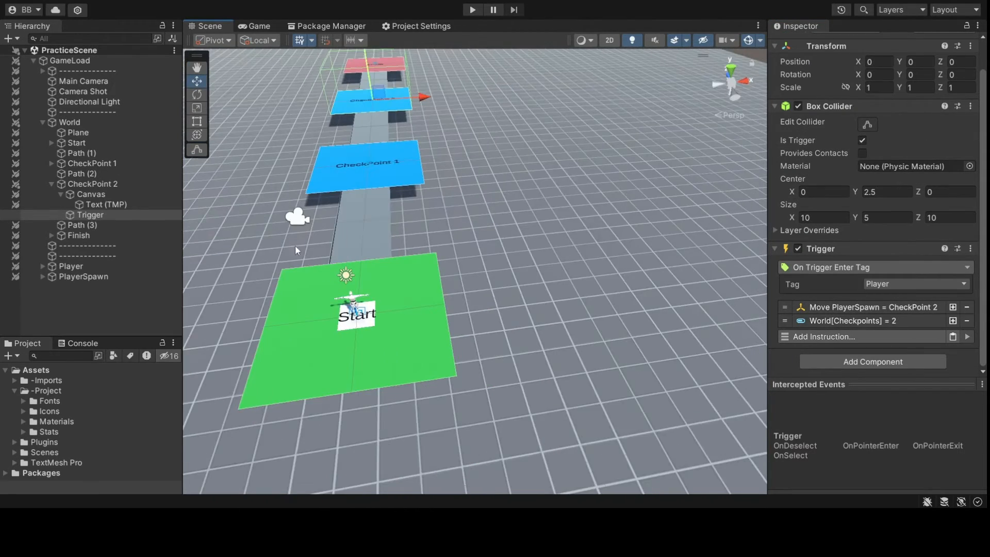
- Create an empty CheckpointScripts child under World and give it a Trigger component
{"action": "left_click", "coordinate": [51, 184]}
{"action": "left_click", "coordinate": [68, 123]}
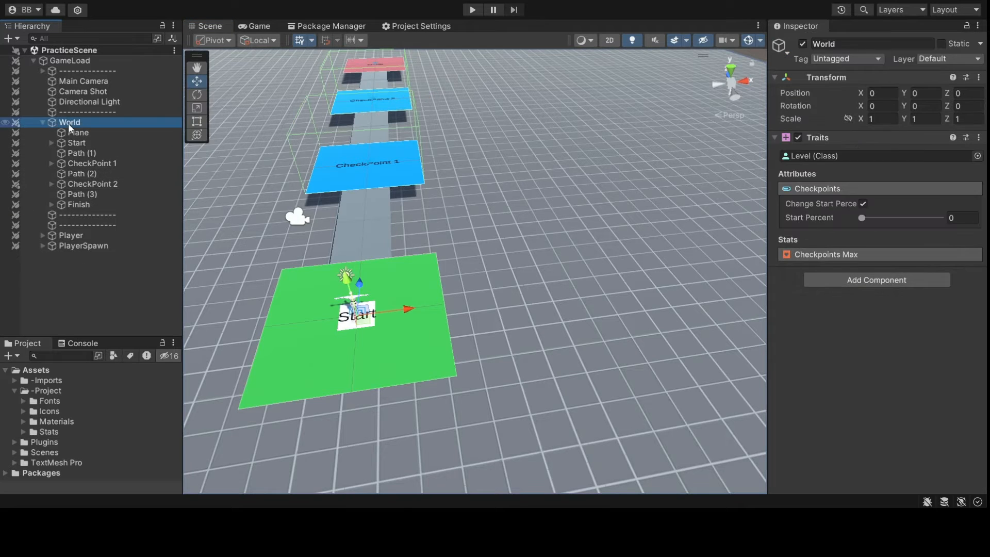
{"action": "key", "text": "alt+shift+n"}
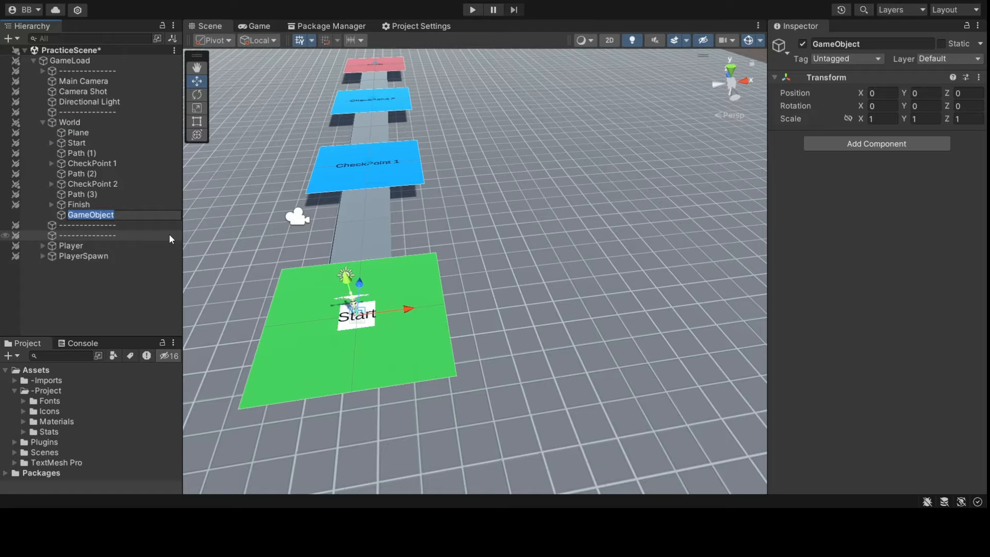
{"action": "type", "text": "Checkpoint"}
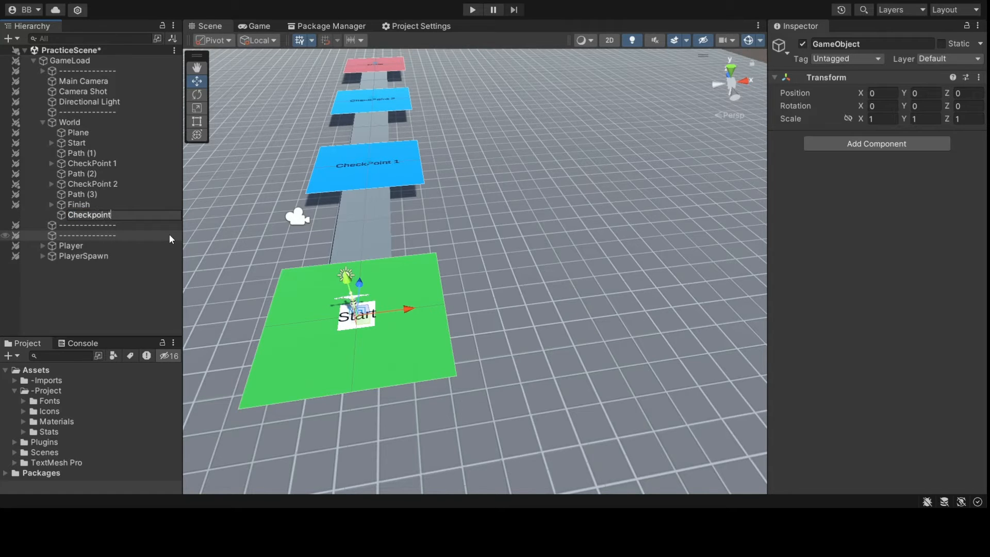
{"action": "type", "text": "Scripts"}
{"action": "key", "text": "Return"}
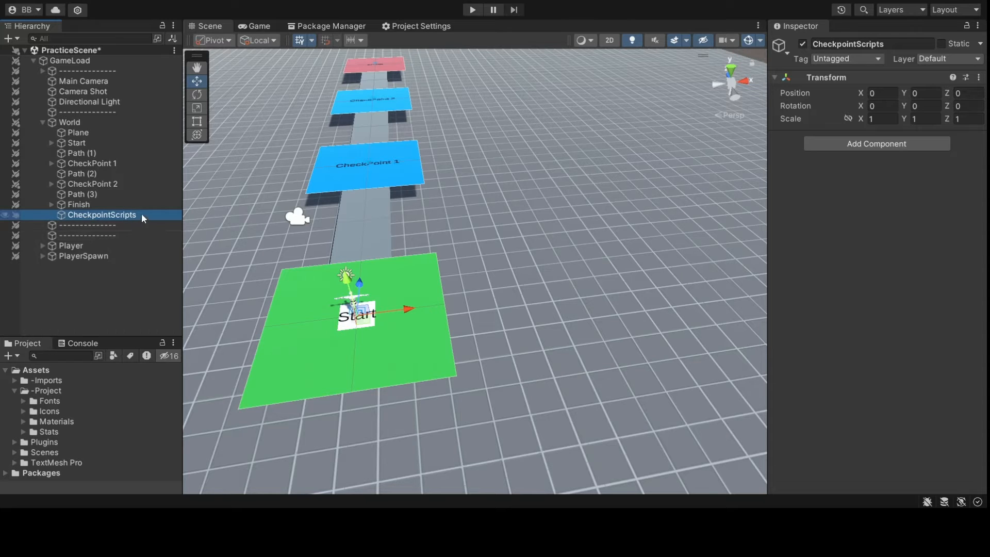
{"action": "left_click_drag", "start_coordinate": [893, 142], "coordinate": [844, 234]}
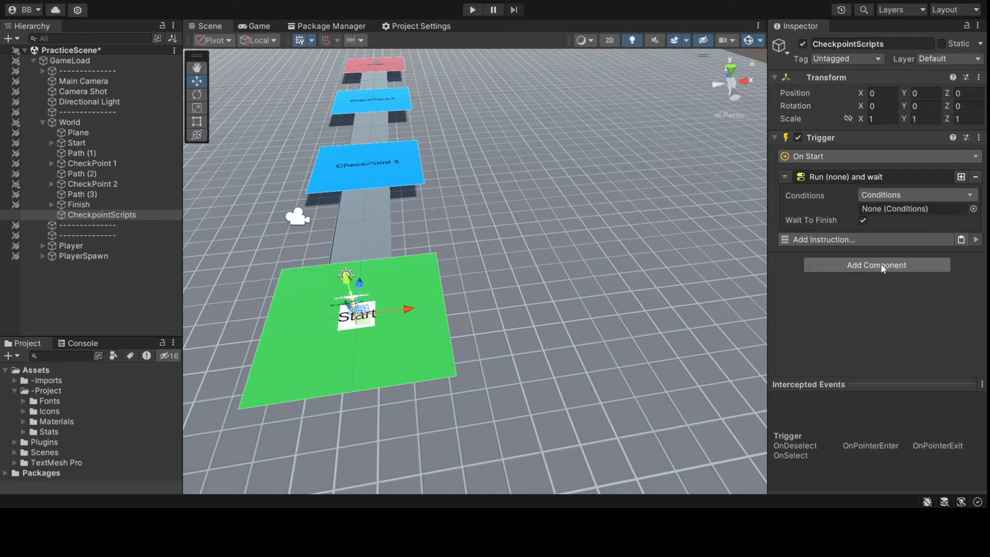
- Link Conditions to the Run instruction and add a branch: if World's Checkpoints equals 0, Move
{"action": "left_click_drag", "start_coordinate": [895, 261], "coordinate": [912, 209]}
{"action": "left_click", "coordinate": [902, 178]}
{"action": "left_click", "coordinate": [858, 233]}
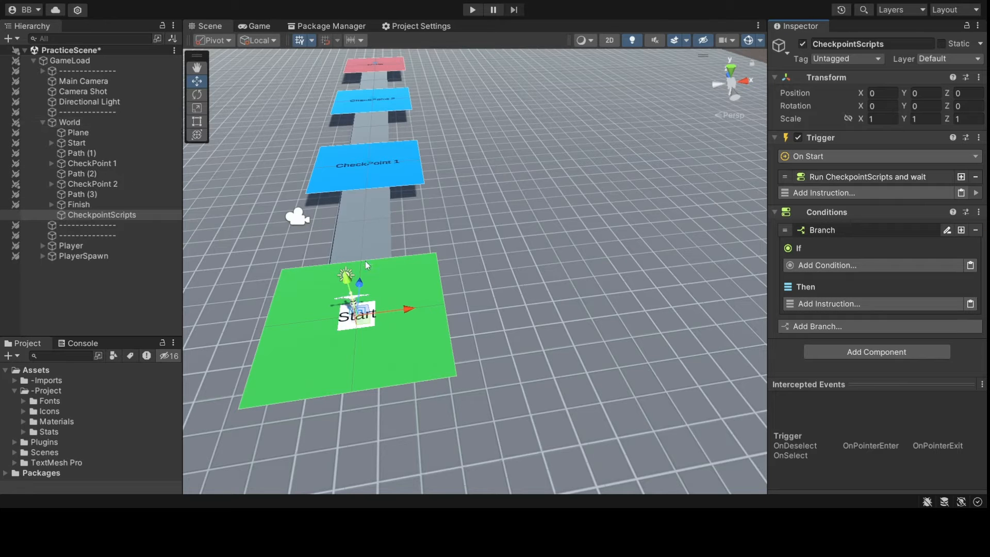
{"action": "left_click_drag", "start_coordinate": [364, 270], "coordinate": [697, 322], "text": "alt"}
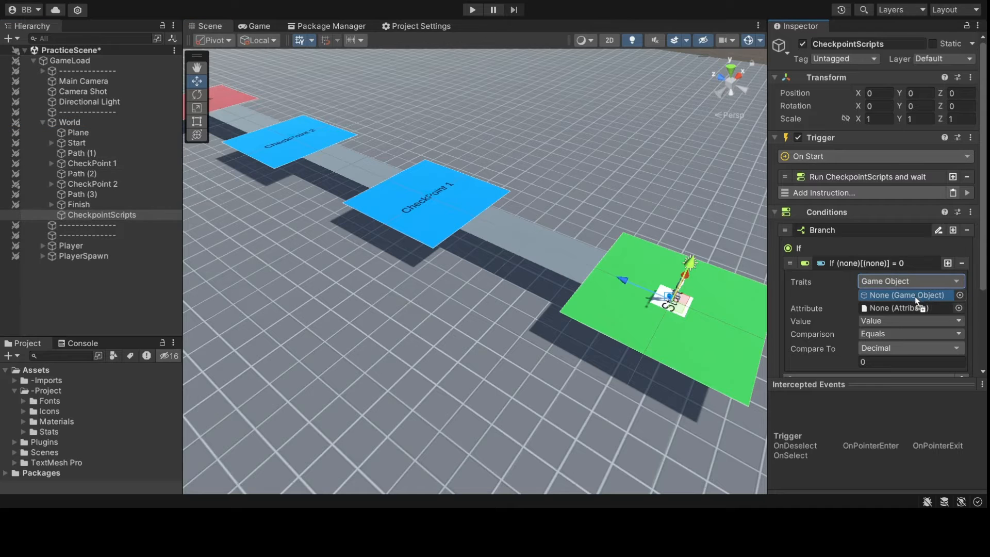
{"action": "left_click", "coordinate": [960, 308]}
{"action": "scroll", "coordinate": [804, 236], "scroll_direction": "down", "scroll_amount": 3}
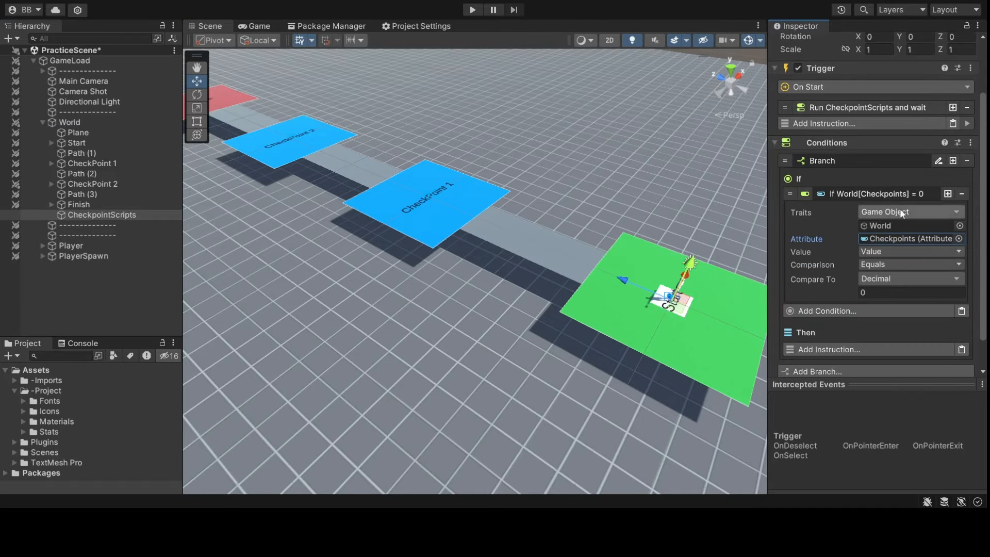
{"action": "left_click", "coordinate": [900, 194]}
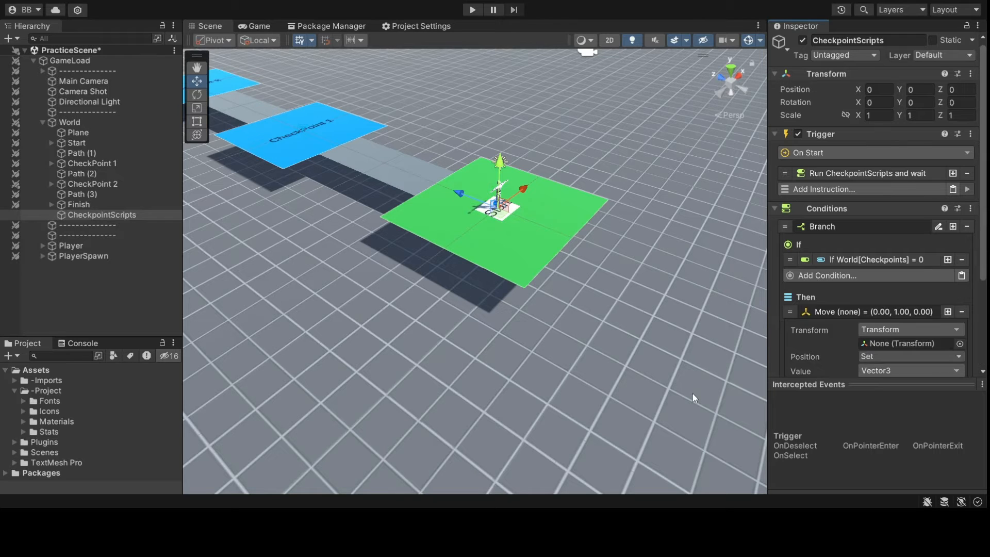
- Make the first branch move PlayerSpawn to the Start object
{"action": "scroll", "coordinate": [863, 318], "scroll_direction": "down", "scroll_amount": 3}
{"action": "left_click_drag", "start_coordinate": [123, 215], "coordinate": [903, 283]}
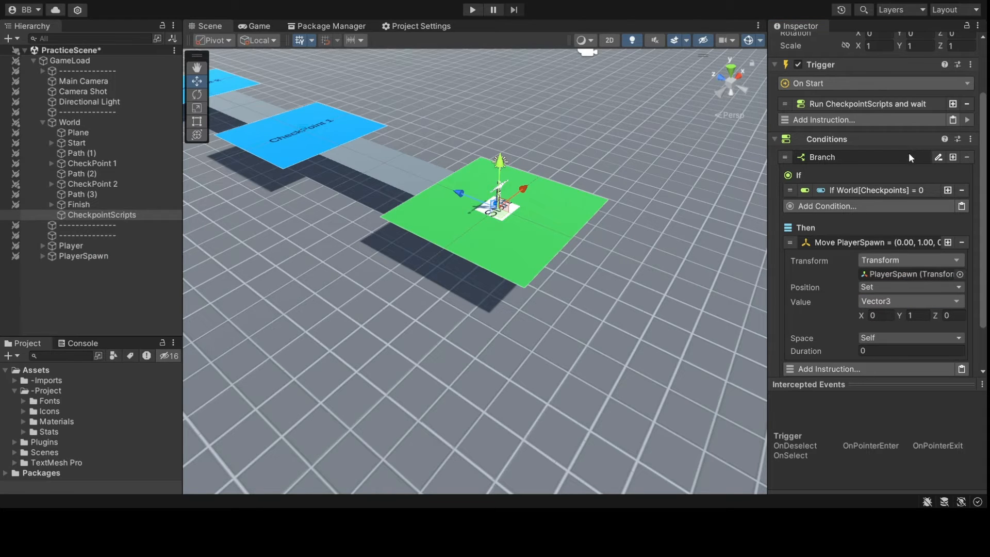
{"action": "left_click", "coordinate": [931, 83]}
{"action": "scroll", "coordinate": [897, 247], "scroll_direction": "down", "scroll_amount": 2}
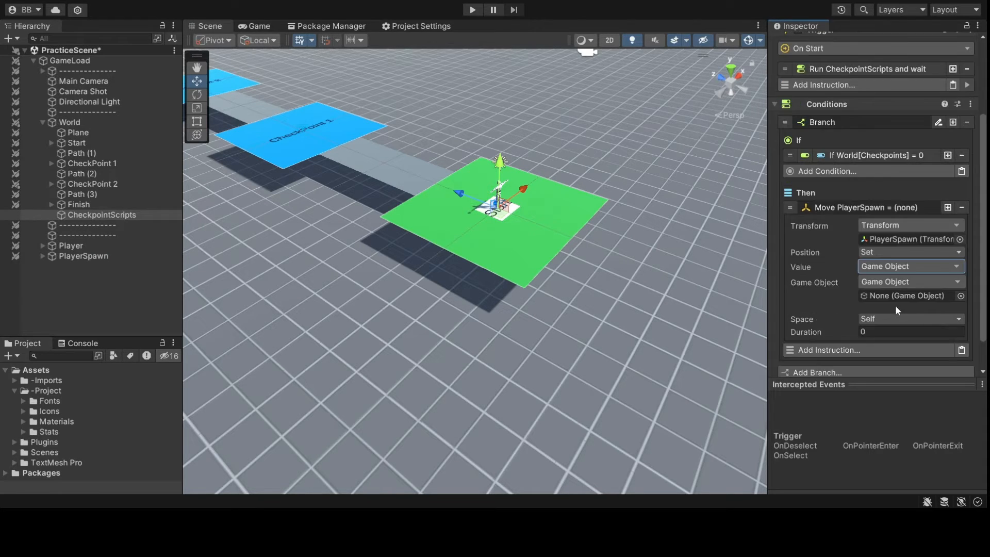
{"action": "left_click_drag", "start_coordinate": [91, 142], "coordinate": [913, 296]}
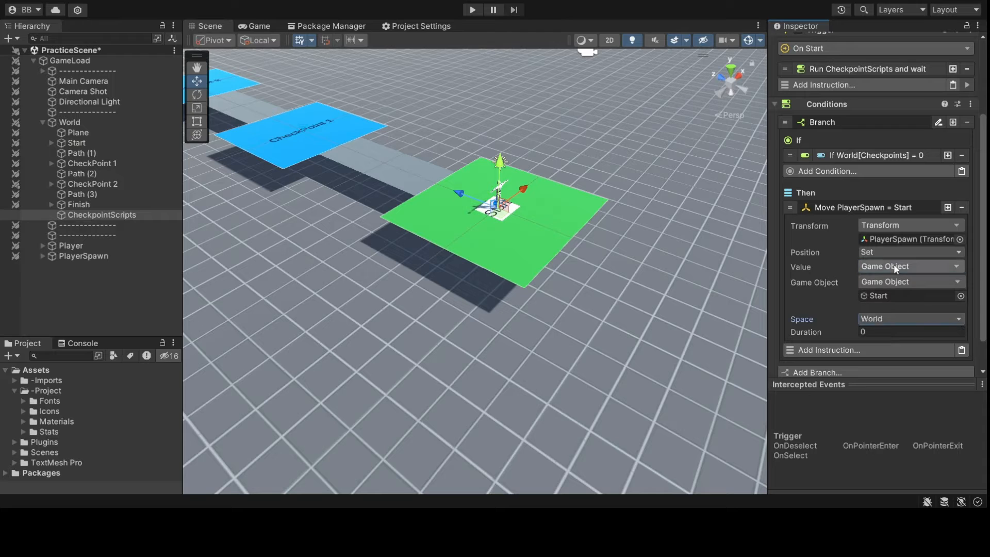
{"action": "left_click", "coordinate": [893, 208]}
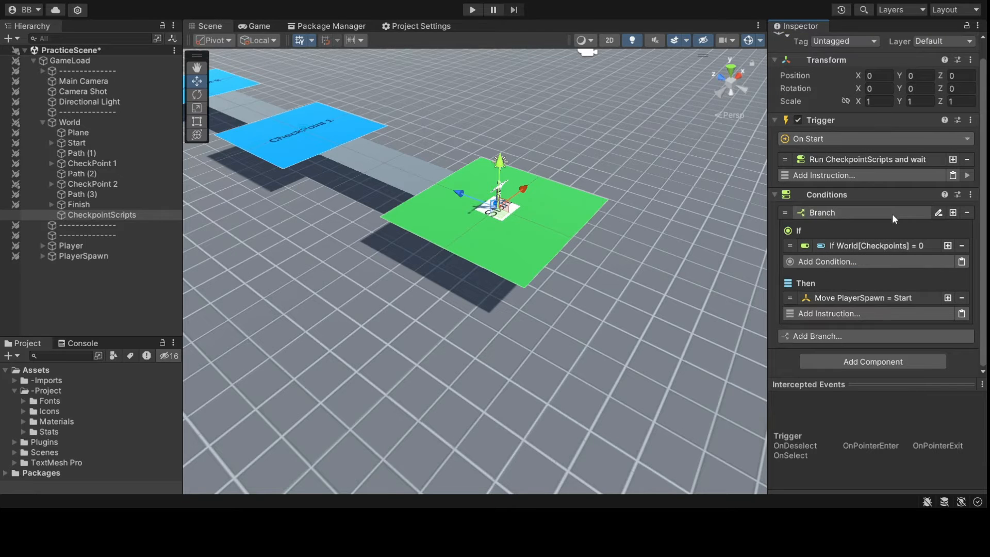
- Duplicate the branch for World's Checkpoints = 1, moving PlayerSpawn to CheckPoint 1
{"action": "left_click", "coordinate": [954, 212]}
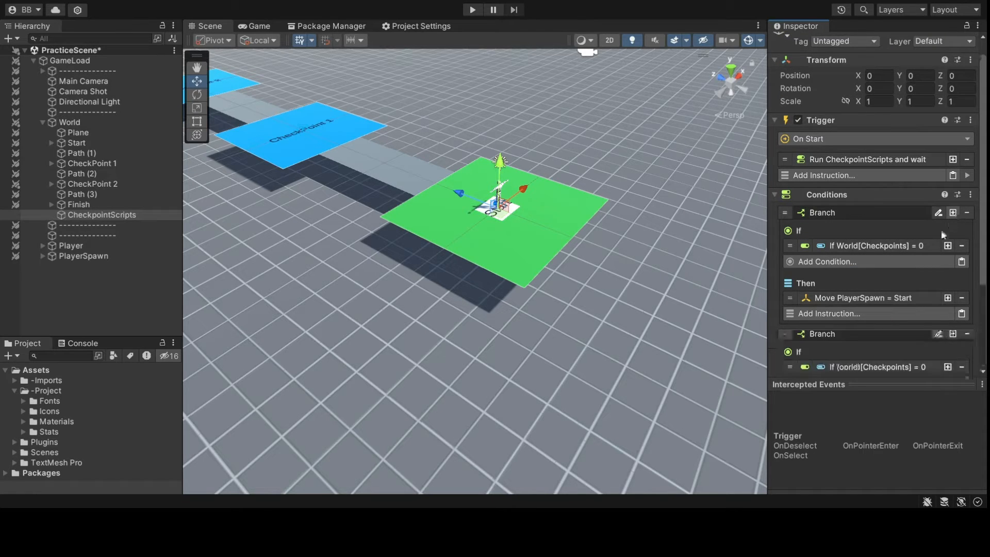
{"action": "scroll", "coordinate": [924, 238], "scroll_direction": "down", "scroll_amount": 4}
{"action": "left_click", "coordinate": [902, 245]}
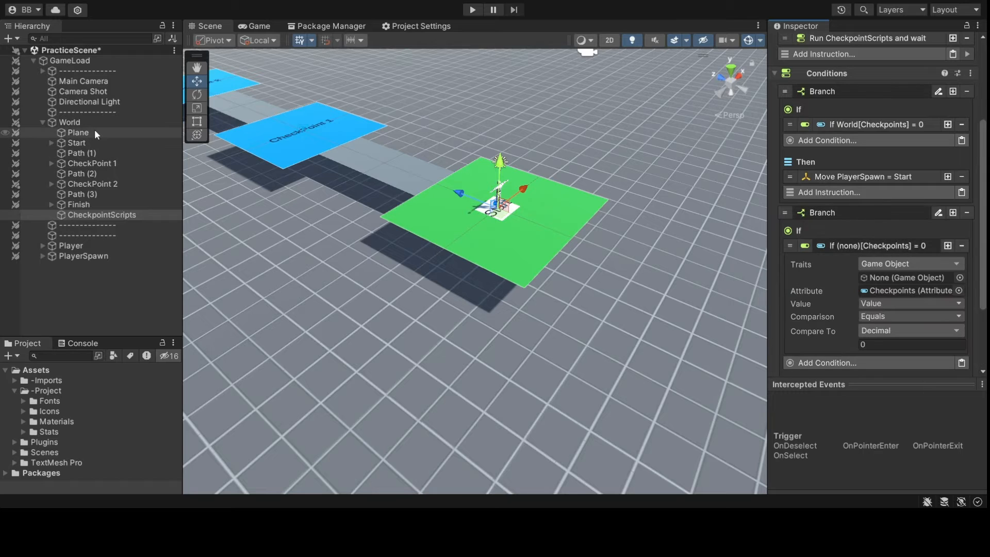
{"action": "left_click_drag", "start_coordinate": [144, 126], "coordinate": [907, 279]}
{"action": "type", "text": "1"}
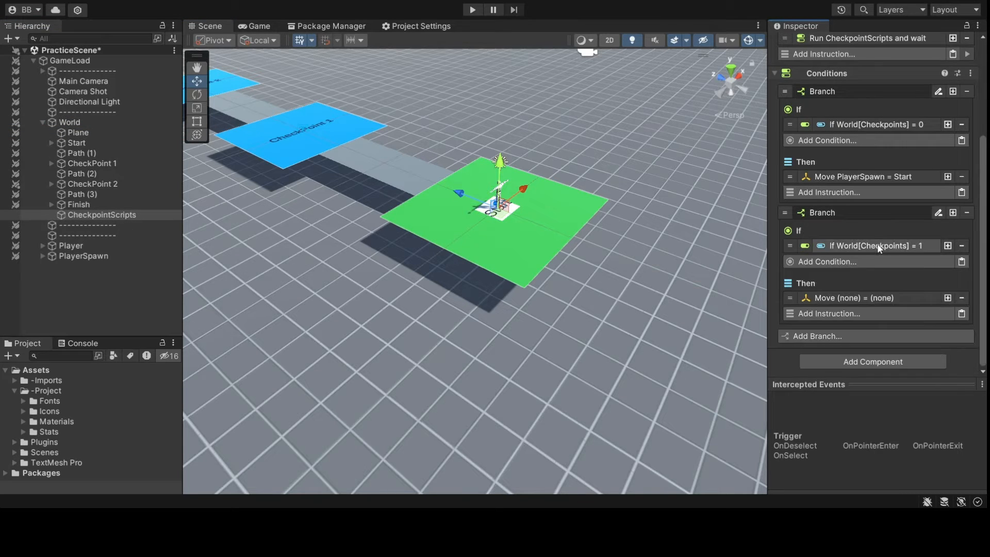
{"action": "left_click", "coordinate": [878, 243]}
{"action": "left_click", "coordinate": [876, 299]}
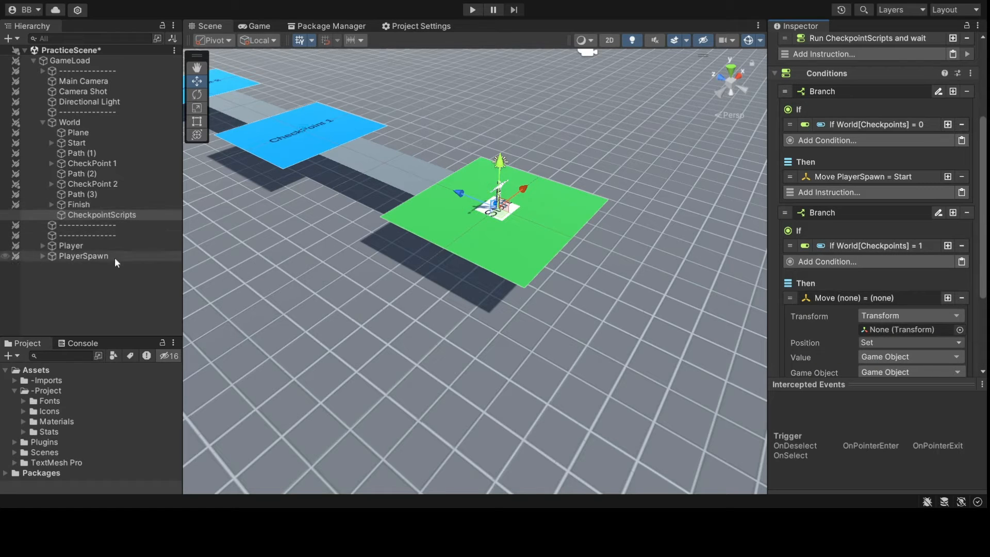
{"action": "left_click_drag", "start_coordinate": [115, 258], "coordinate": [920, 331]}
{"action": "scroll", "coordinate": [921, 332], "scroll_direction": "down", "scroll_amount": 3}
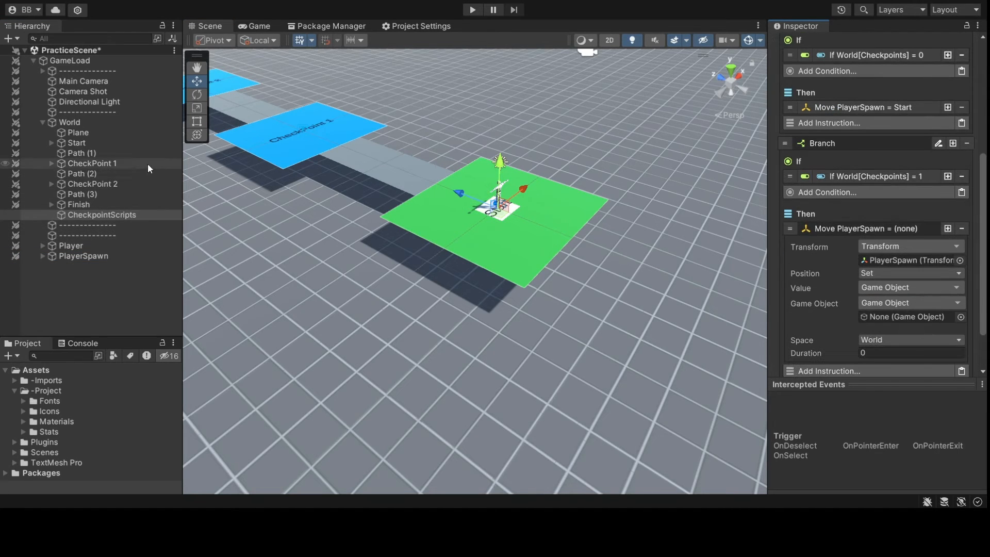
{"action": "left_click_drag", "start_coordinate": [147, 163], "coordinate": [929, 322]}
{"action": "left_click", "coordinate": [886, 228]}
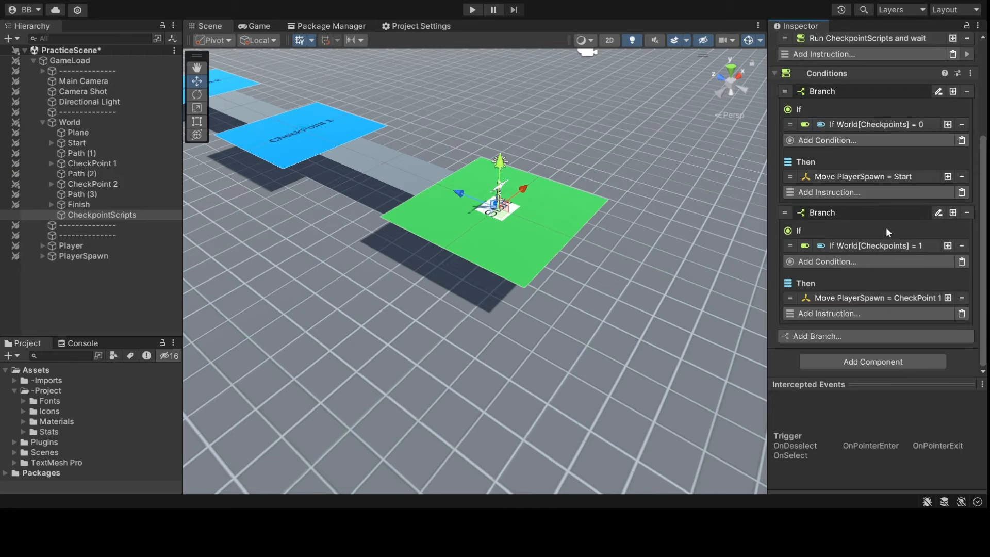
- Add a third branch for Checkpoints = 2 moving PlayerSpawn to CheckPoint 2, and save the scene
{"action": "left_click", "coordinate": [953, 212]}
{"action": "scroll", "coordinate": [928, 238], "scroll_direction": "down", "scroll_amount": 4}
{"action": "left_click", "coordinate": [905, 247]}
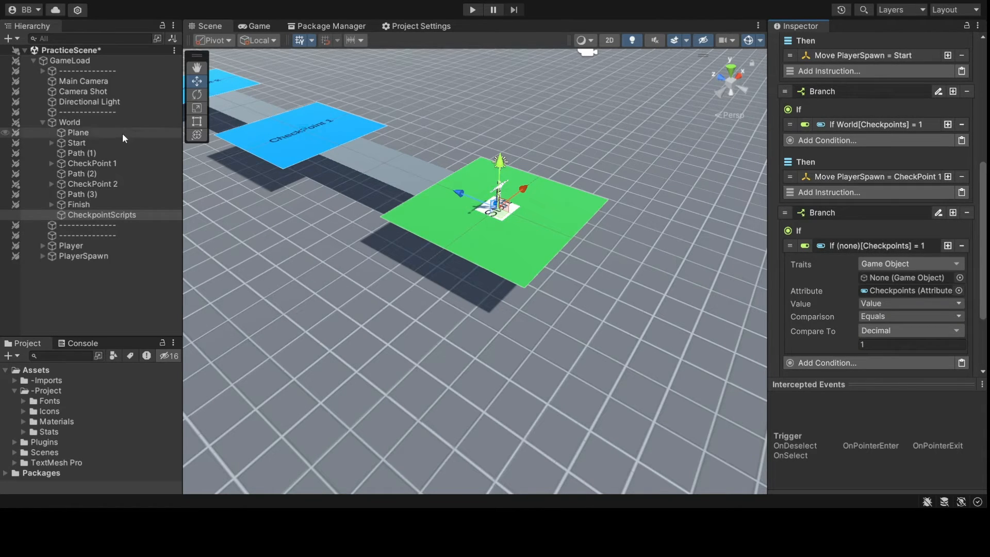
{"action": "left_click_drag", "start_coordinate": [70, 122], "coordinate": [898, 270]}
{"action": "left_click", "coordinate": [874, 344]}
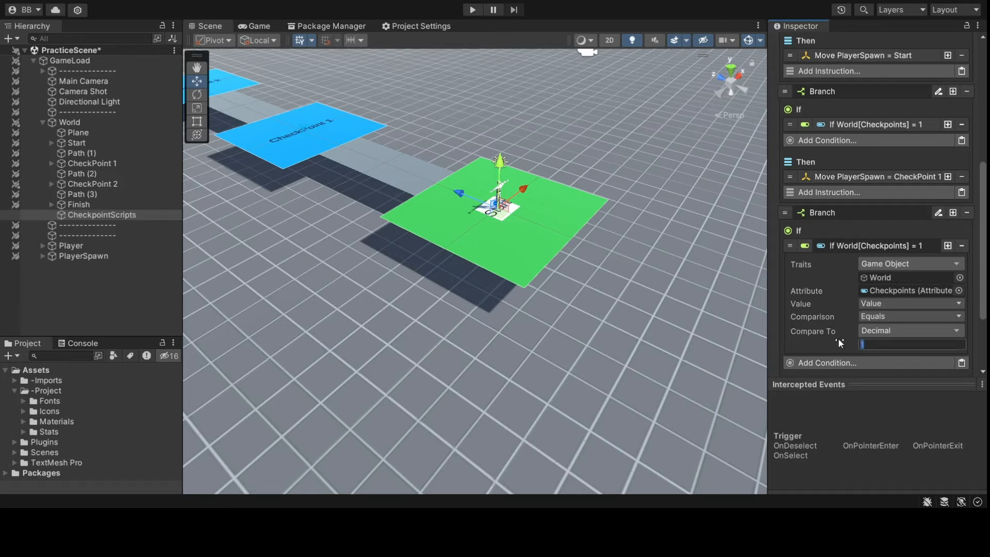
{"action": "type", "text": "2"}
{"action": "left_click", "coordinate": [886, 246]}
{"action": "left_click", "coordinate": [877, 297]}
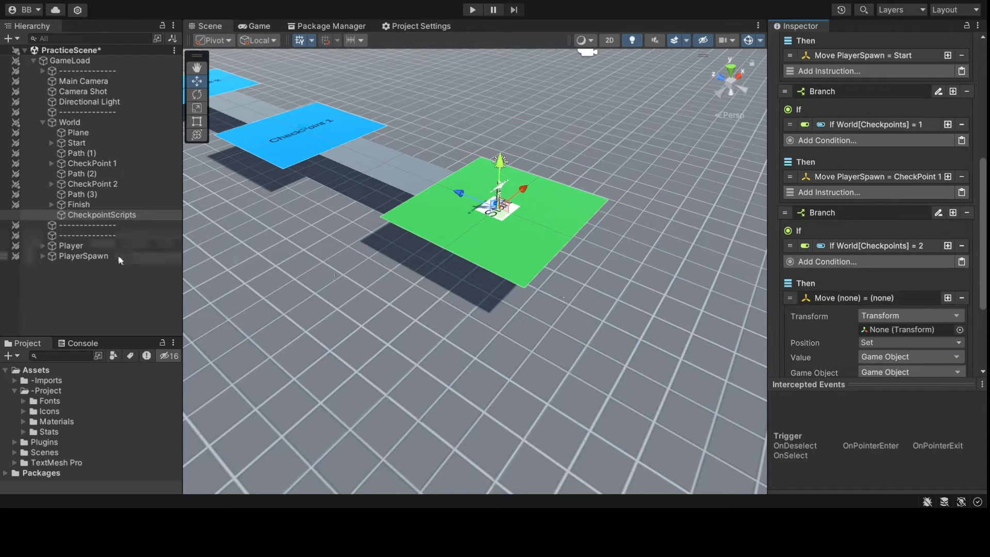
{"action": "left_click_drag", "start_coordinate": [118, 255], "coordinate": [879, 333]}
{"action": "scroll", "coordinate": [879, 332], "scroll_direction": "down", "scroll_amount": 3}
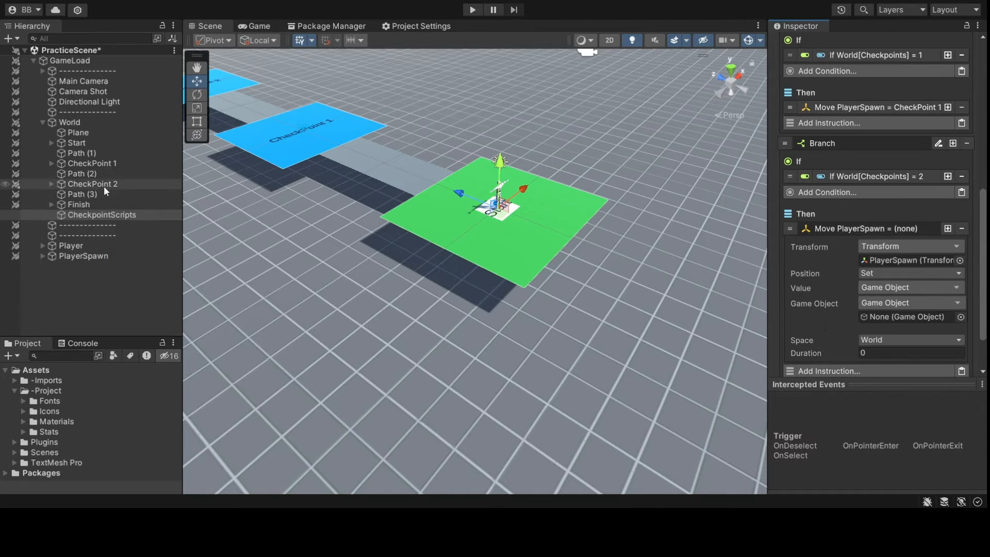
{"action": "left_click_drag", "start_coordinate": [91, 184], "coordinate": [887, 316]}
{"action": "left_click", "coordinate": [889, 230]}
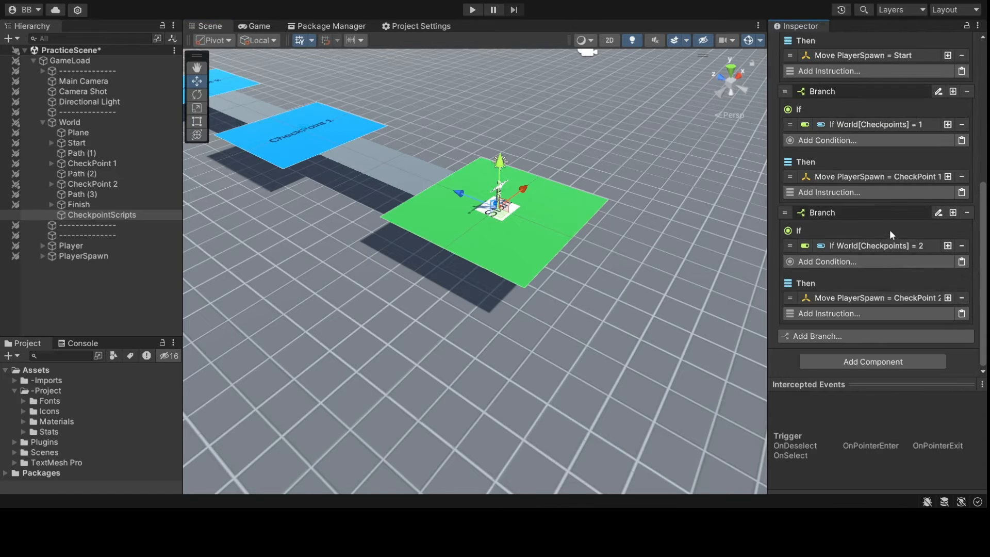
{"action": "key", "text": "ctrl+s"}
{"action": "scroll", "coordinate": [676, 279], "scroll_direction": "down", "scroll_amount": 5}
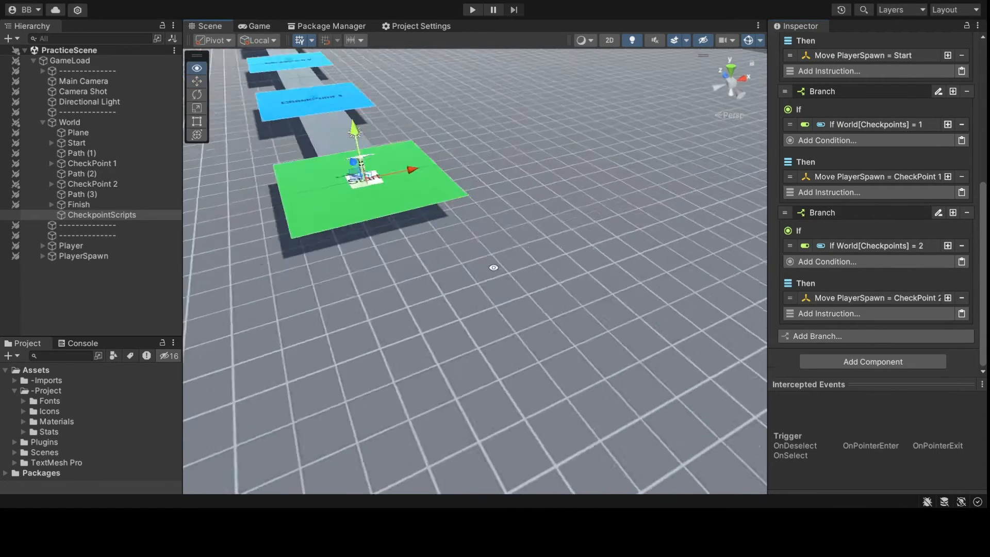
- Orbit the Scene view to look along the road from Start to Finish
{"action": "scroll", "coordinate": [422, 266], "scroll_direction": "up", "scroll_amount": 5}
{"action": "left_click_drag", "start_coordinate": [497, 314], "coordinate": [247, 281], "text": "alt"}
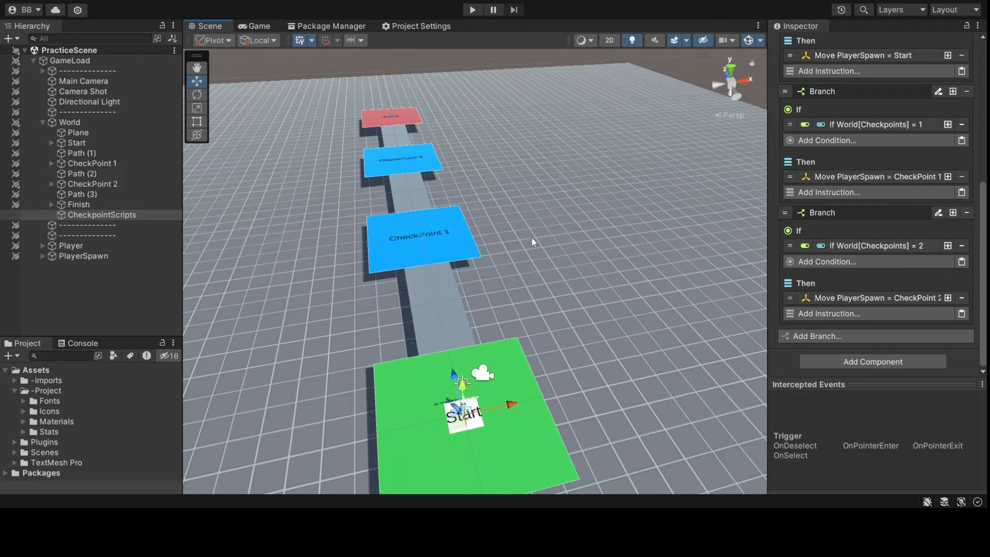
{"action": "left_click_drag", "start_coordinate": [433, 260], "coordinate": [421, 257], "text": "alt"}
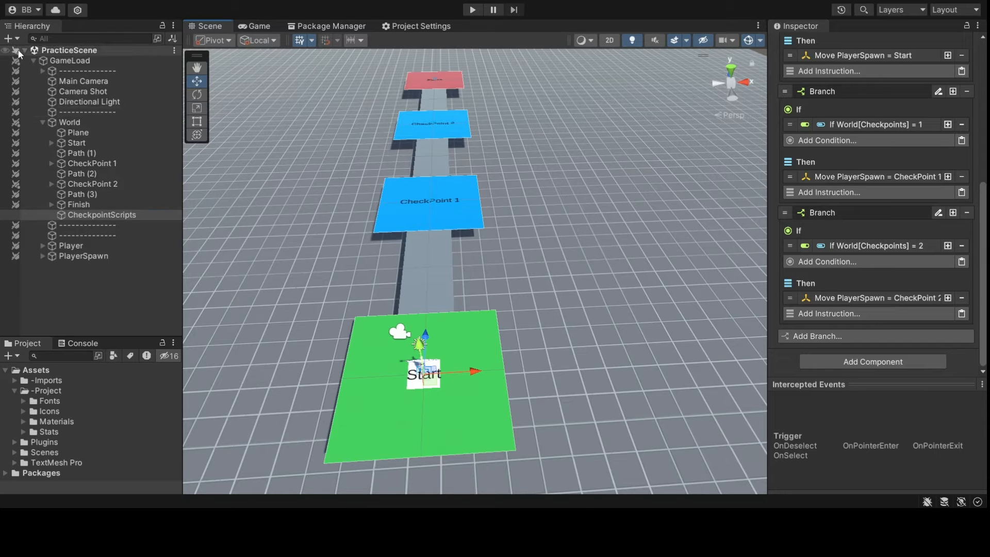
{"action": "left_click", "coordinate": [58, 52]}
{"action": "left_click", "coordinate": [42, 122]}
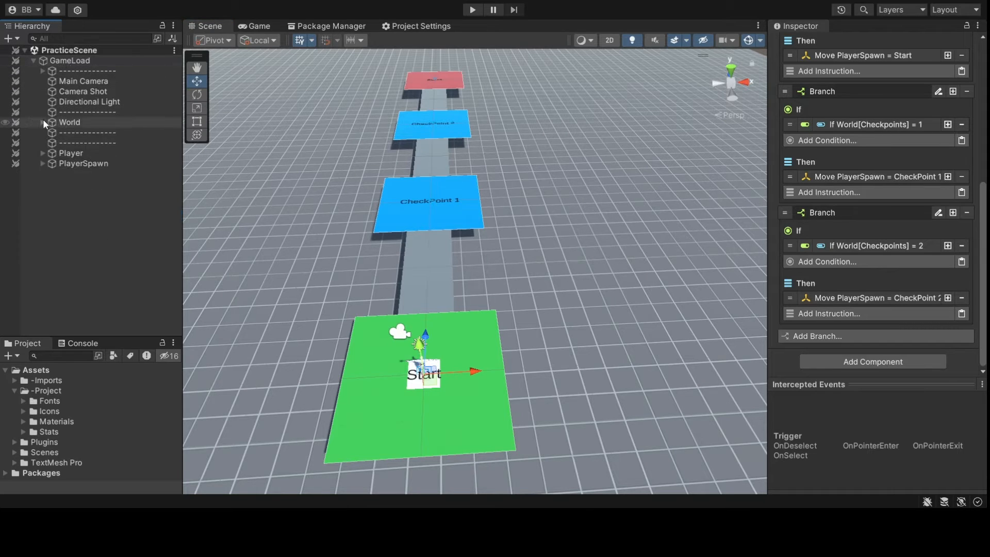
{"action": "left_click_drag", "start_coordinate": [450, 211], "coordinate": [536, 217], "text": "alt"}
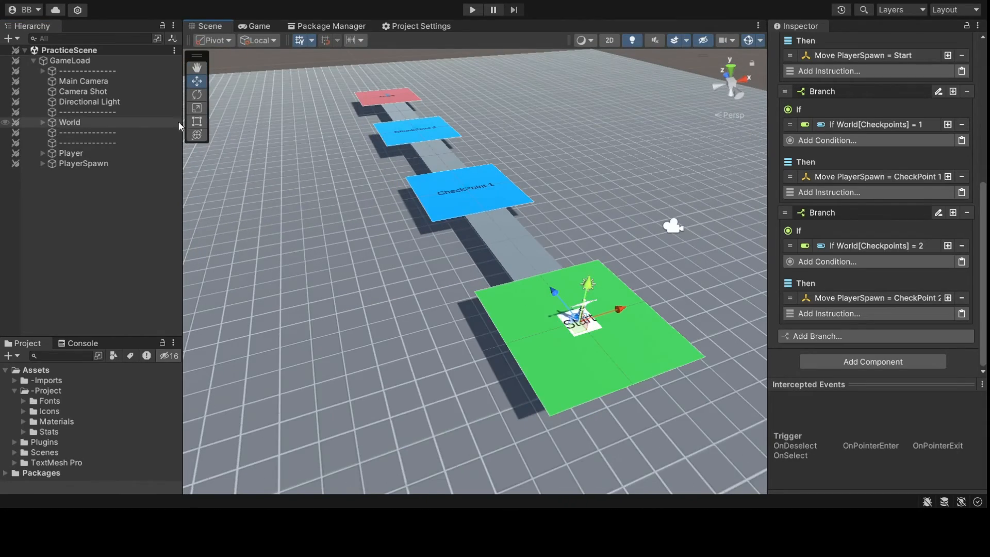
- Expand World in the Hierarchy and select the floor Plane
{"action": "left_click", "coordinate": [42, 121]}
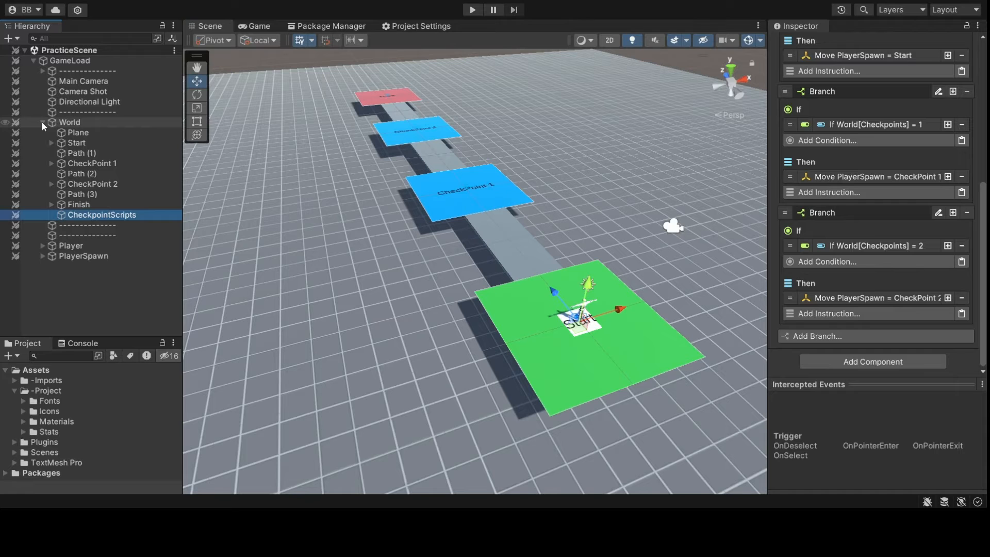
{"action": "left_click", "coordinate": [42, 122]}
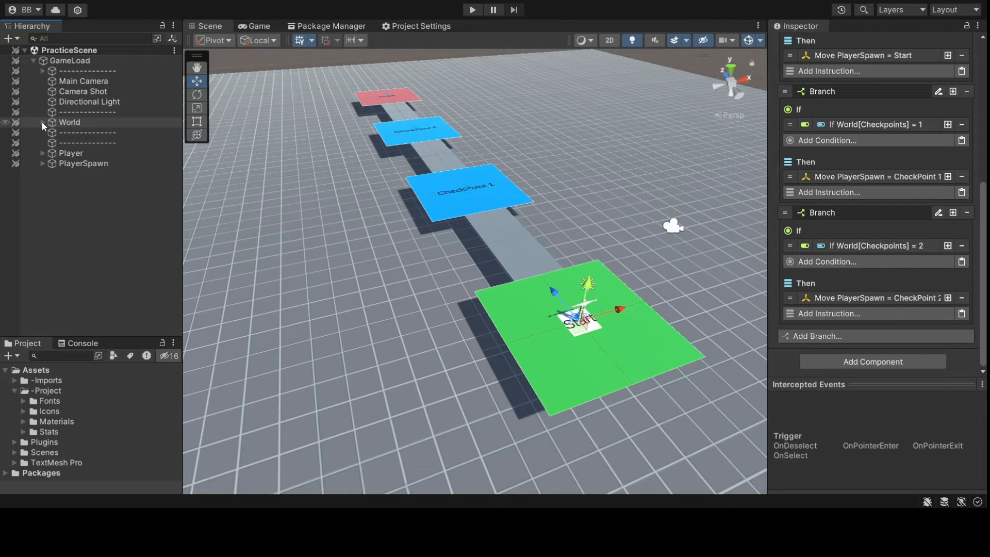
{"action": "left_click", "coordinate": [42, 122]}
{"action": "left_click", "coordinate": [78, 133]}
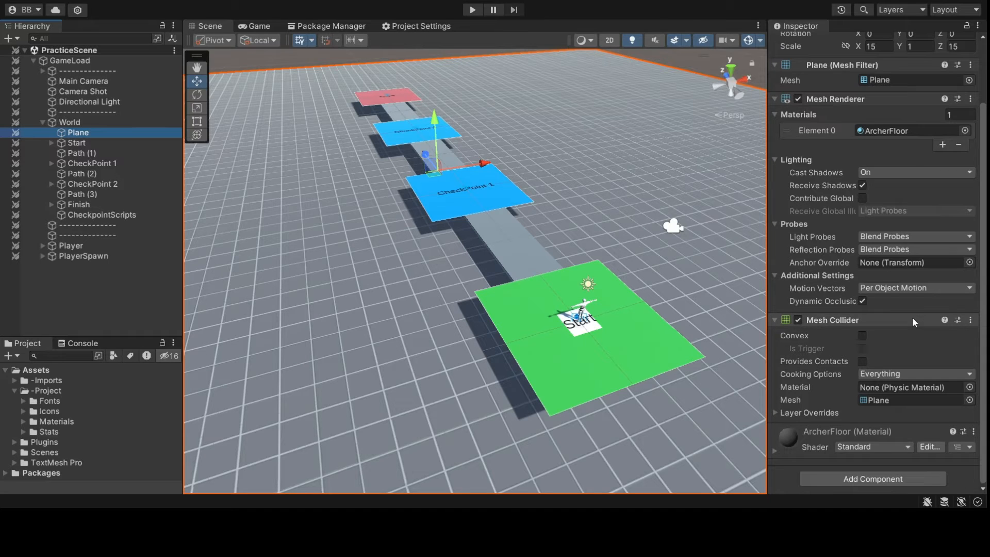
- Add a Box Collider to the floor Plane, tick Is Trigger, and begin adjusting its height
{"action": "left_click", "coordinate": [875, 424]}
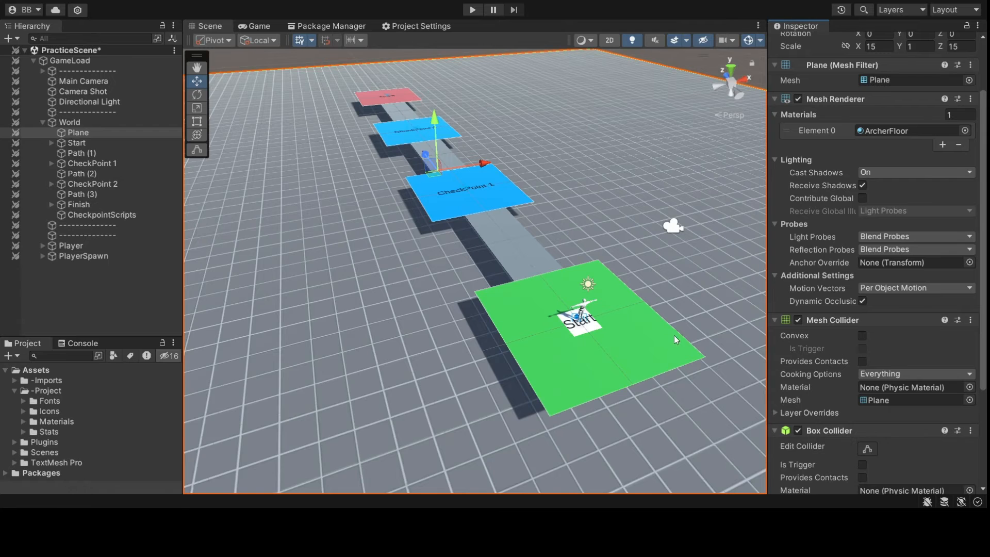
{"action": "left_click", "coordinate": [863, 461]}
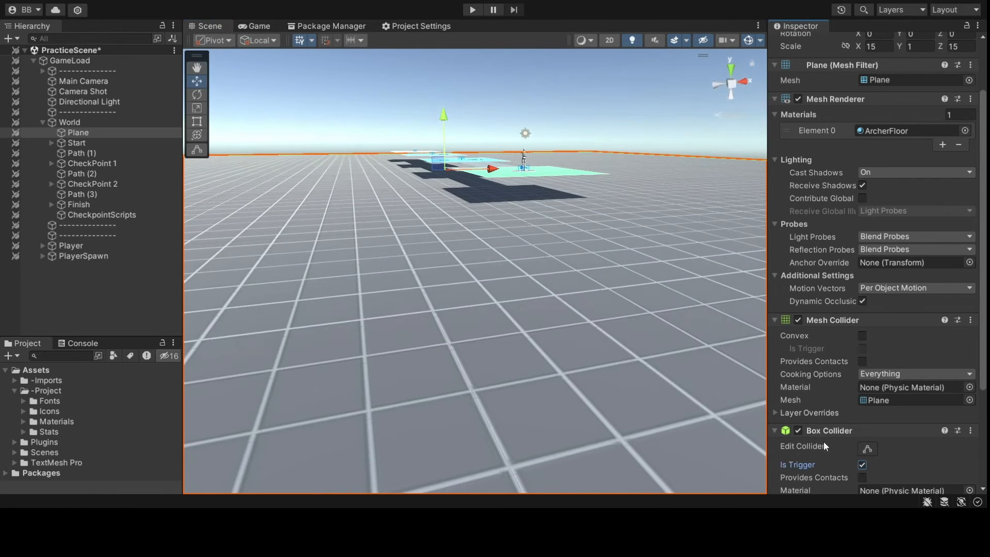
{"action": "scroll", "coordinate": [824, 441], "scroll_direction": "down", "scroll_amount": 4}
{"action": "left_click", "coordinate": [857, 438]}
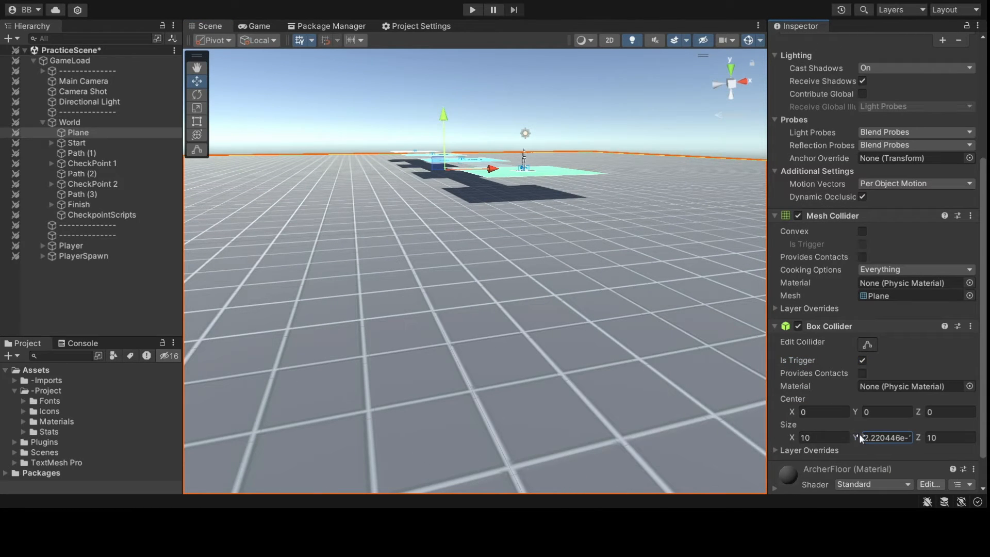
{"action": "left_click_drag", "start_coordinate": [859, 434], "coordinate": [916, 415]}
{"action": "key", "text": "f"}
- From a flat side view, size the collider 10 × 1 × 10, centred 0.5 above the Plane
{"action": "left_click", "coordinate": [732, 85]}
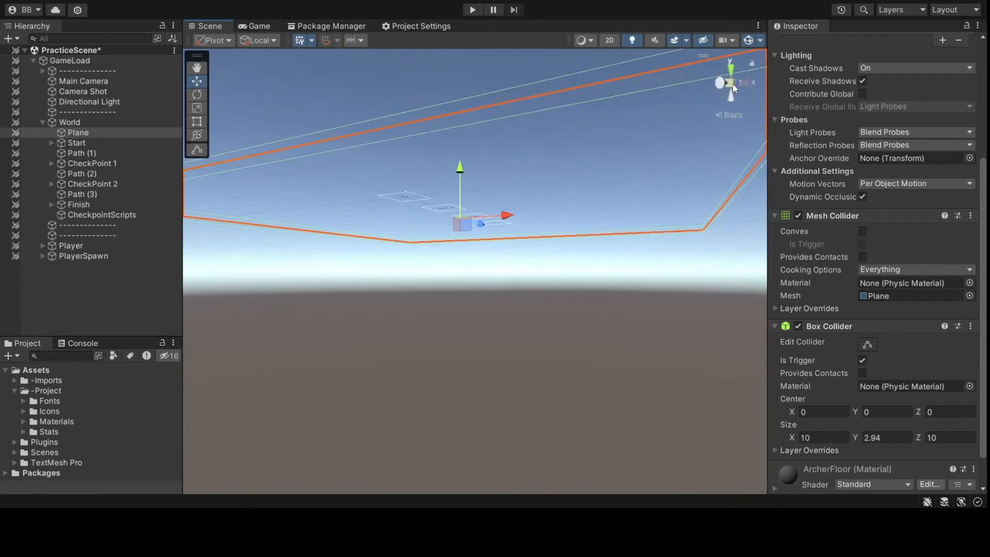
{"action": "left_click", "coordinate": [718, 83]}
{"action": "scroll", "coordinate": [573, 166], "scroll_direction": "up", "scroll_amount": 5}
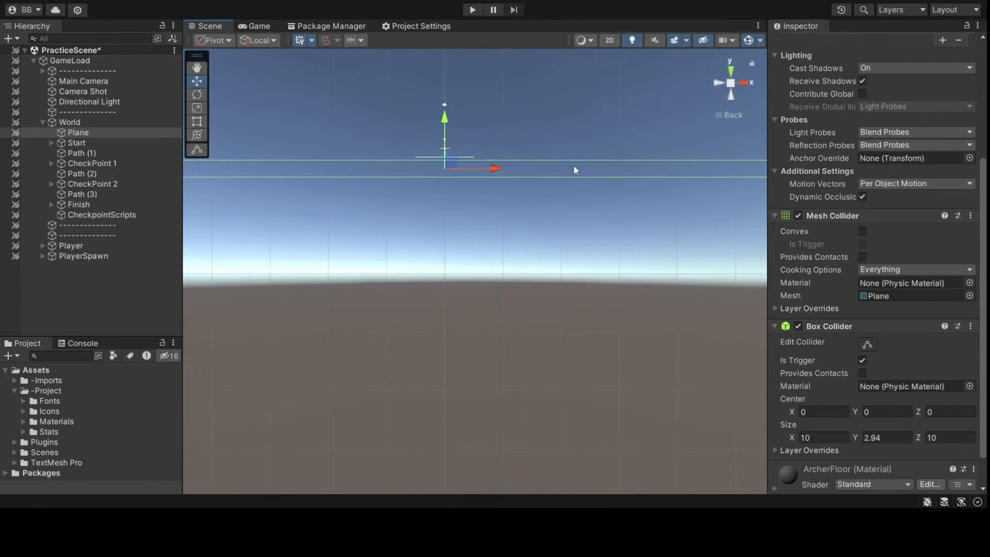
{"action": "scroll", "coordinate": [519, 230], "scroll_direction": "up", "scroll_amount": 4}
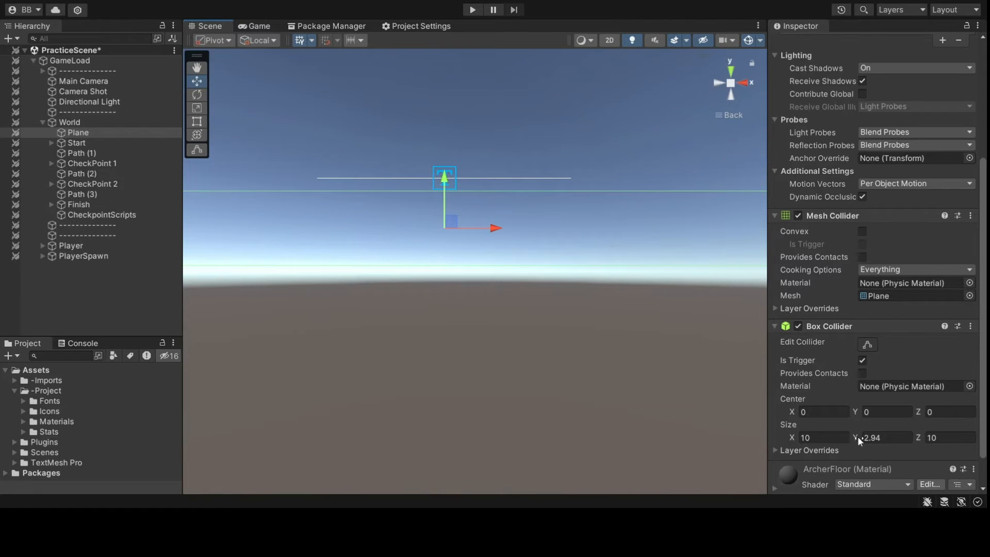
{"action": "left_click", "coordinate": [885, 438]}
{"action": "type", "text": "1"}
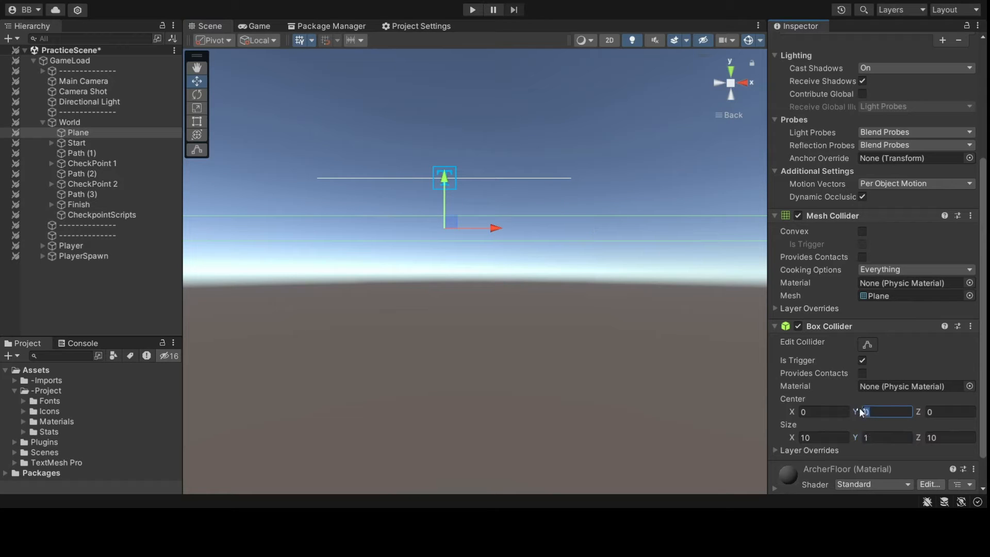
{"action": "type", "text": ".5"}
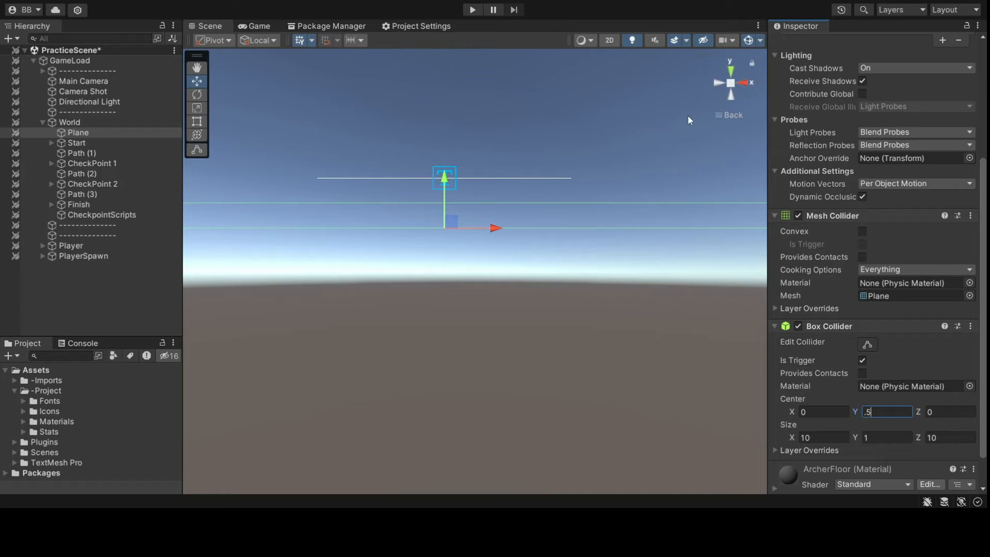
- Return to a perspective view of the course and collapse the Box and Mesh Collider components
{"action": "left_click", "coordinate": [727, 115]}
{"action": "right_click_drag", "start_coordinate": [723, 110], "coordinate": [571, 162]}
{"action": "scroll", "coordinate": [574, 203], "scroll_direction": "down", "scroll_amount": 6}
{"action": "left_click_drag", "start_coordinate": [582, 208], "coordinate": [514, 265], "text": "alt"}
{"action": "scroll", "coordinate": [564, 225], "scroll_direction": "down", "scroll_amount": 5}
{"action": "scroll", "coordinate": [516, 263], "scroll_direction": "up", "scroll_amount": 5}
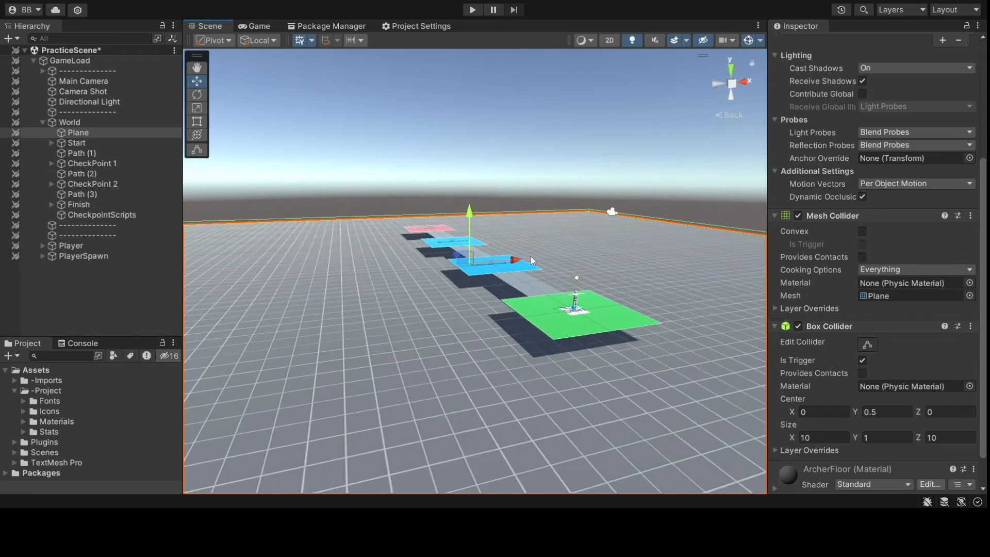
{"action": "left_click", "coordinate": [831, 326]}
{"action": "left_click", "coordinate": [840, 304]}
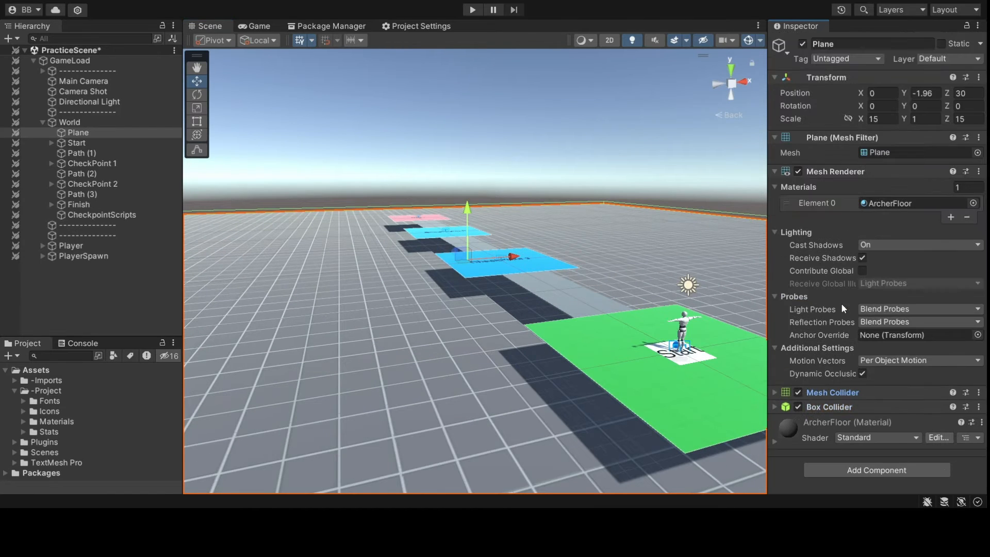
- Collapse the Mesh Renderer's materials, lighting and probe sub-settings
{"action": "left_click", "coordinate": [825, 187]}
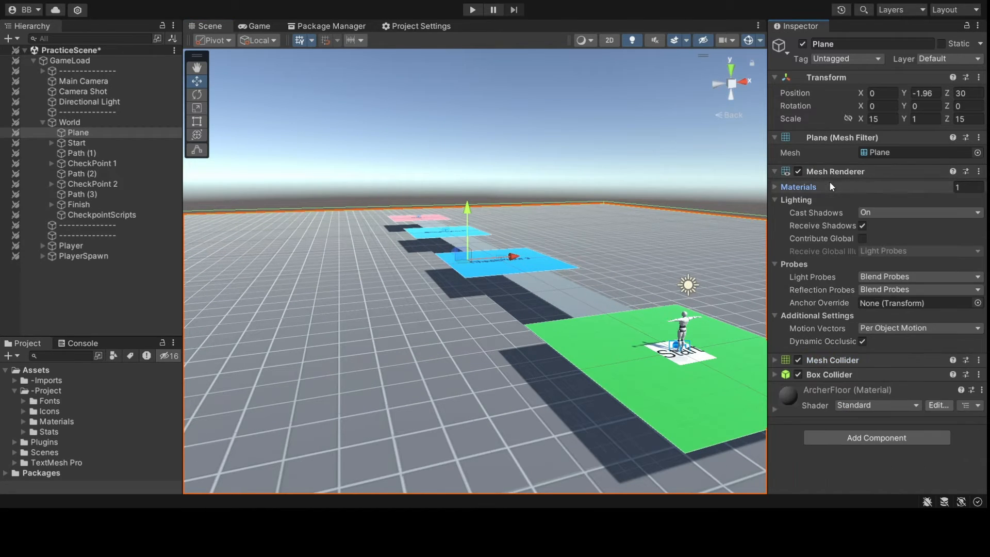
{"action": "left_click", "coordinate": [798, 200]}
{"action": "left_click", "coordinate": [796, 212]}
{"action": "left_click", "coordinate": [802, 224]}
- In Tags & Layers, delete the LevelReset tag and add a new ResetPlayer tag
{"action": "left_click", "coordinate": [880, 59]}
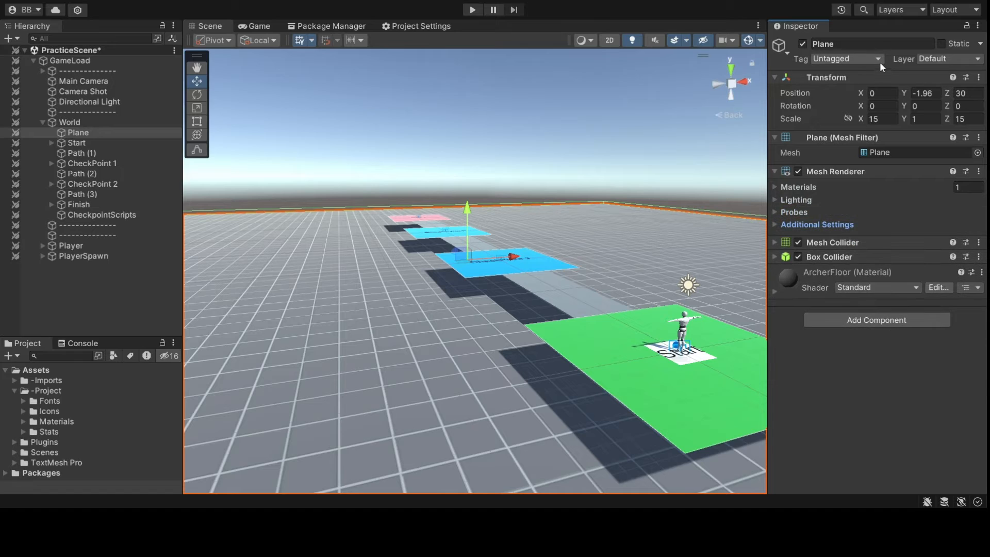
{"action": "left_click", "coordinate": [838, 163]}
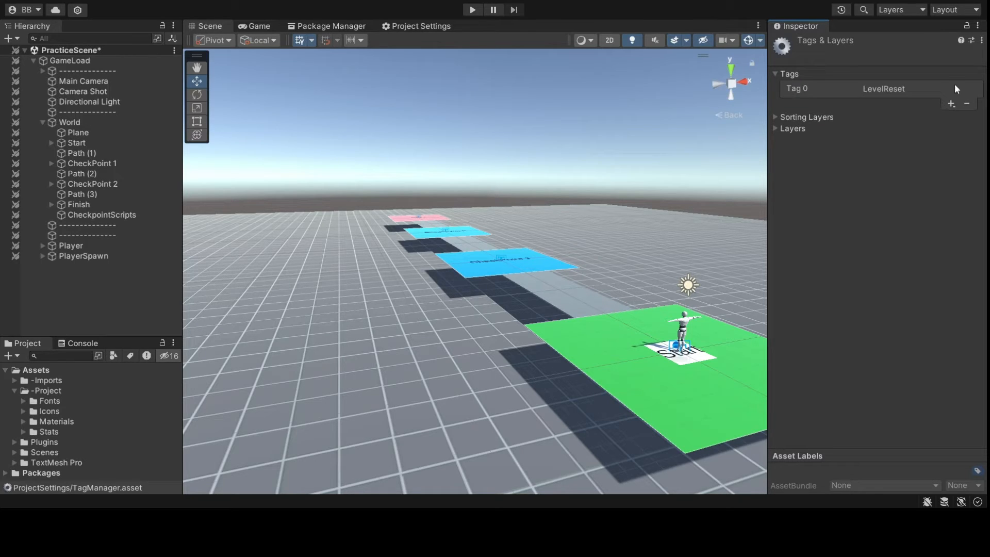
{"action": "left_click", "coordinate": [947, 88]}
{"action": "left_click", "coordinate": [965, 103]}
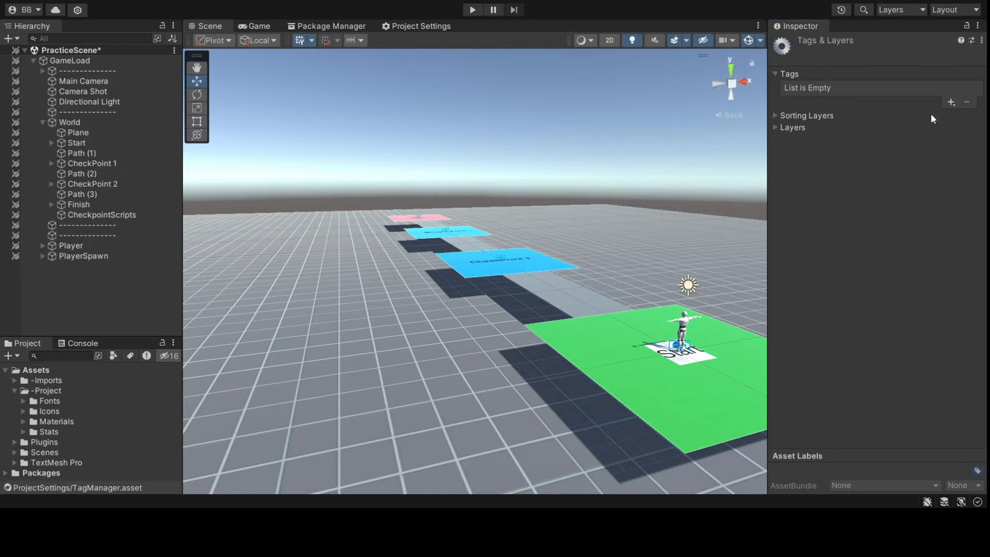
{"action": "left_click", "coordinate": [887, 144]}
- Orbit the scene to look down the path with the Start plane centred
{"action": "left_click_drag", "start_coordinate": [665, 212], "coordinate": [612, 230], "text": "alt"}
{"action": "key", "text": "d"}
{"action": "right_click_drag", "start_coordinate": [612, 230], "coordinate": [577, 221]}
{"action": "scroll", "coordinate": [485, 161], "scroll_direction": "down", "scroll_amount": 5}
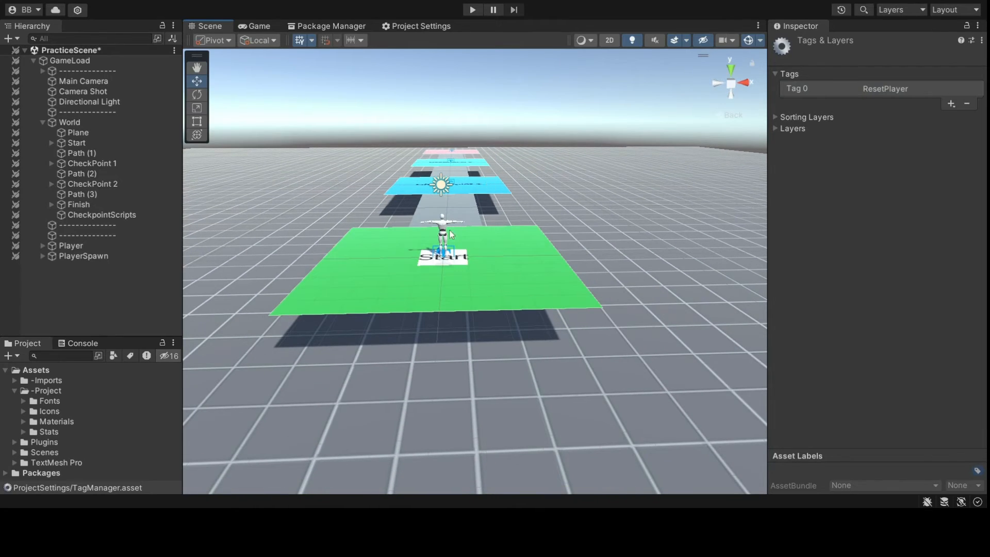
{"action": "left_click_drag", "start_coordinate": [452, 235], "coordinate": [469, 296], "text": "alt"}
{"action": "middle_click_drag", "start_coordinate": [469, 296], "coordinate": [445, 246]}
{"action": "left_click_drag", "start_coordinate": [445, 246], "coordinate": [453, 239], "text": "alt"}
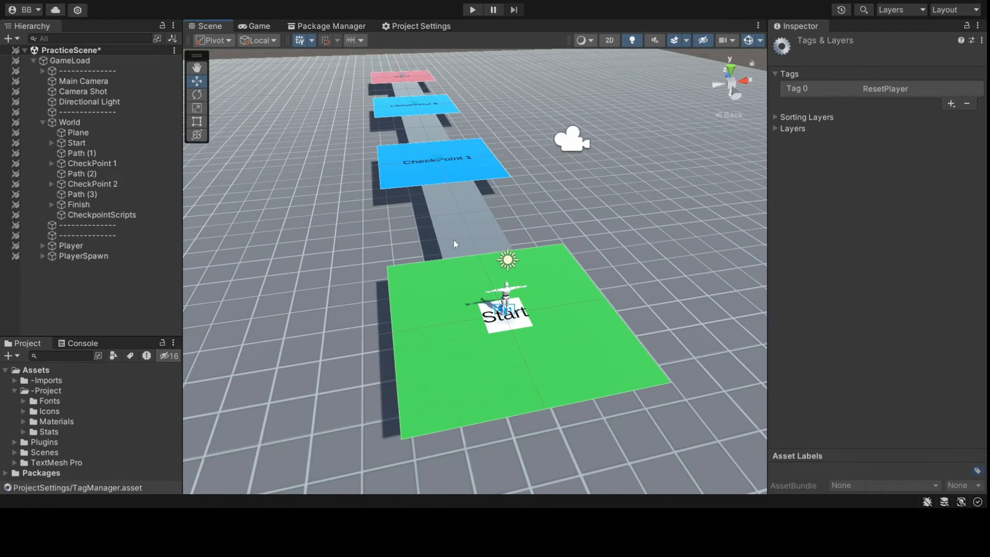
- Select the floor Plane, expand its Box Collider, and set its Tag to ResetPlayer
{"action": "left_click", "coordinate": [122, 215]}
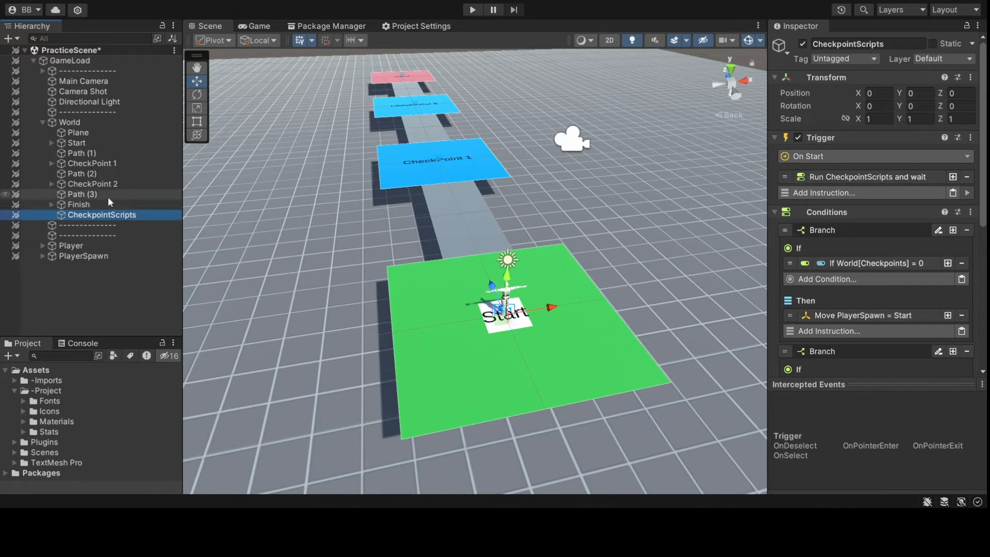
{"action": "left_click", "coordinate": [95, 133]}
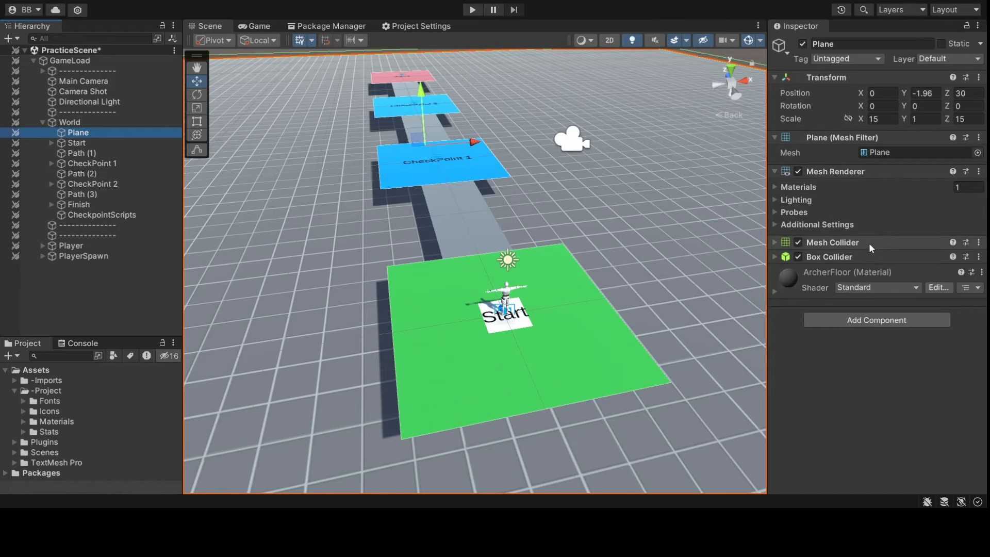
{"action": "left_click", "coordinate": [861, 255]}
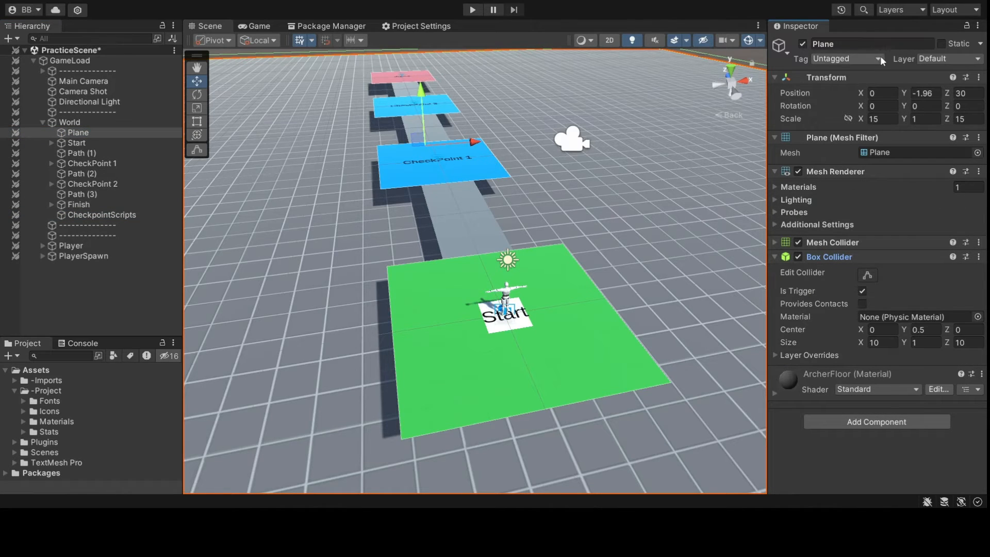
{"action": "left_click", "coordinate": [864, 159]}
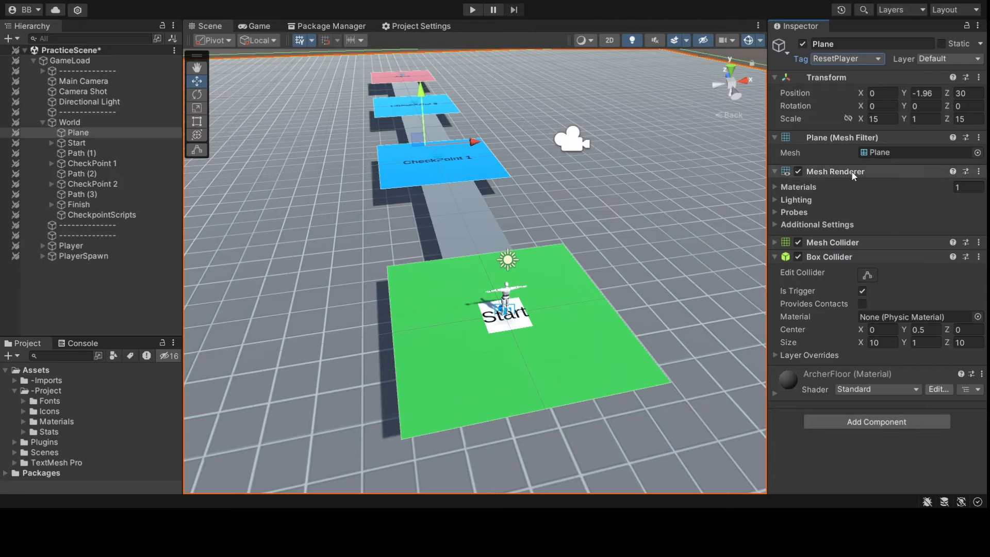
- Select the Player object and expand its children in the Hierarchy
{"action": "left_click", "coordinate": [91, 247]}
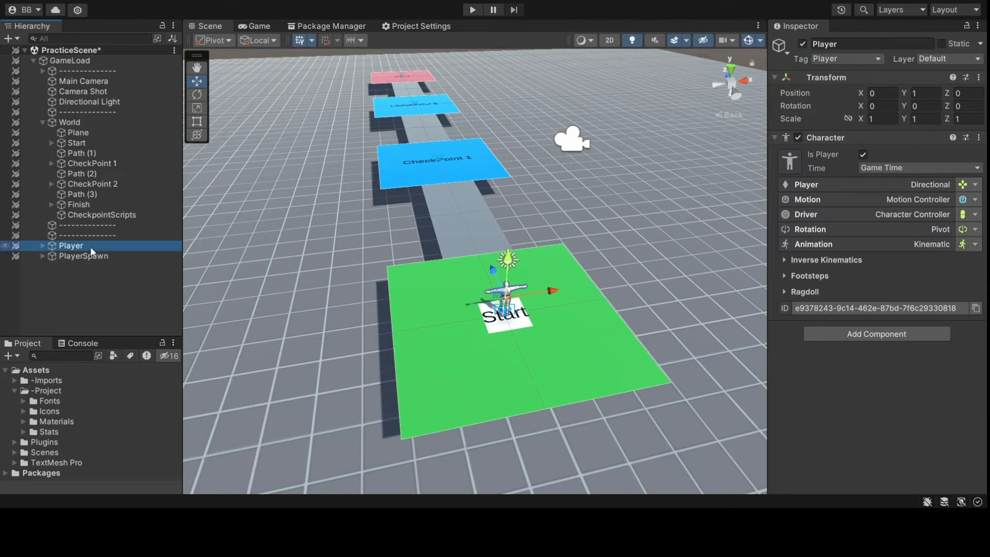
{"action": "left_click", "coordinate": [41, 245]}
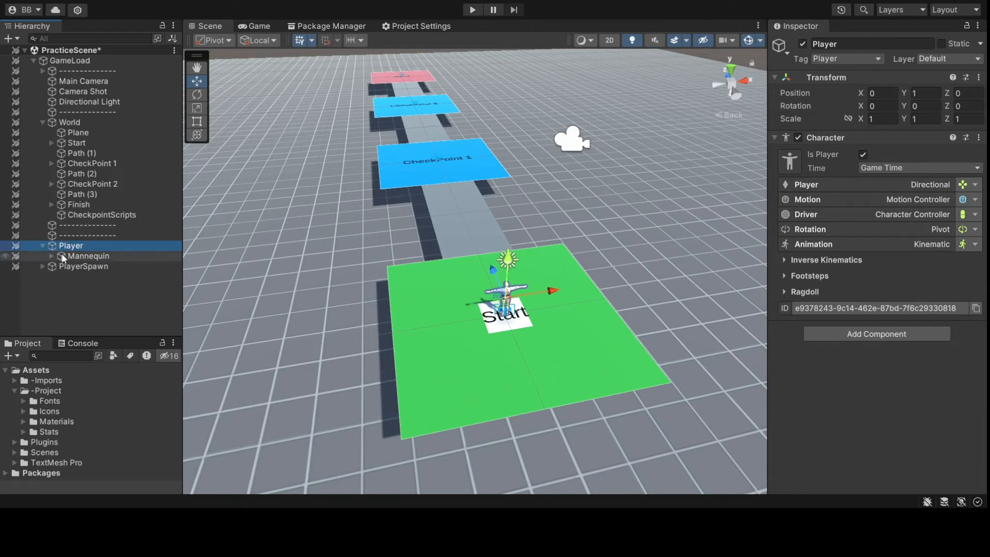
{"action": "left_click", "coordinate": [42, 245]}
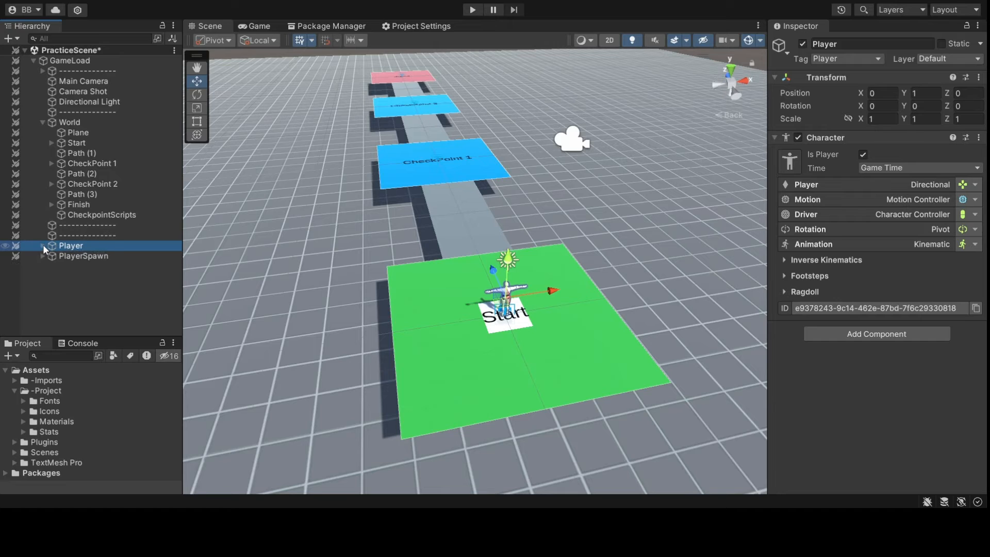
{"action": "left_click", "coordinate": [42, 246]}
- Create an empty child under Player and name it ResetTrigger
{"action": "key", "text": "alt+shift+n"}
{"action": "key", "text": "f"}
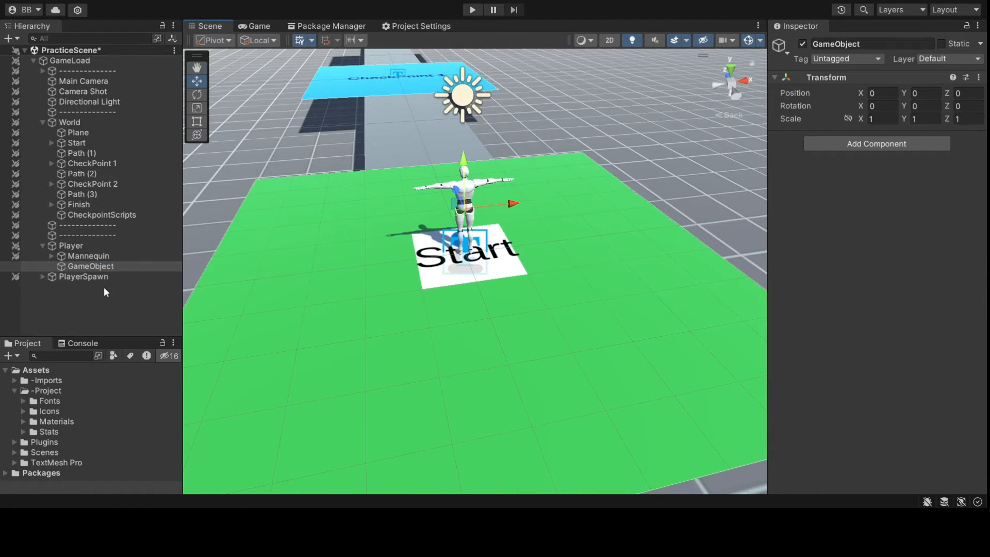
{"action": "left_click", "coordinate": [123, 267]}
{"action": "key", "text": "F2"}
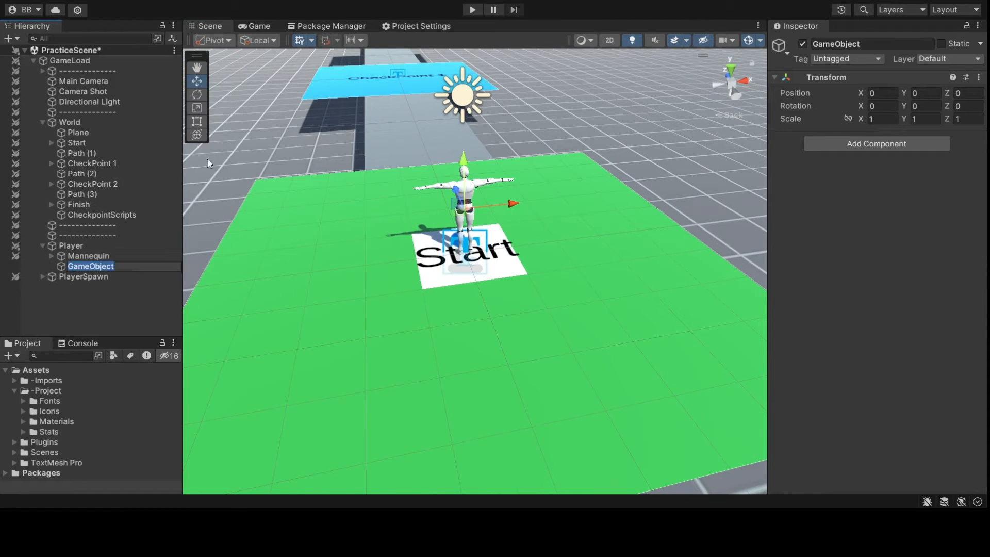
{"action": "type", "text": "ResetTrigger"}
{"action": "key", "text": "Return"}
- Give ResetTrigger a trigger Box Collider sized 0.5 × 2 × 0.5
{"action": "left_click", "coordinate": [876, 143]}
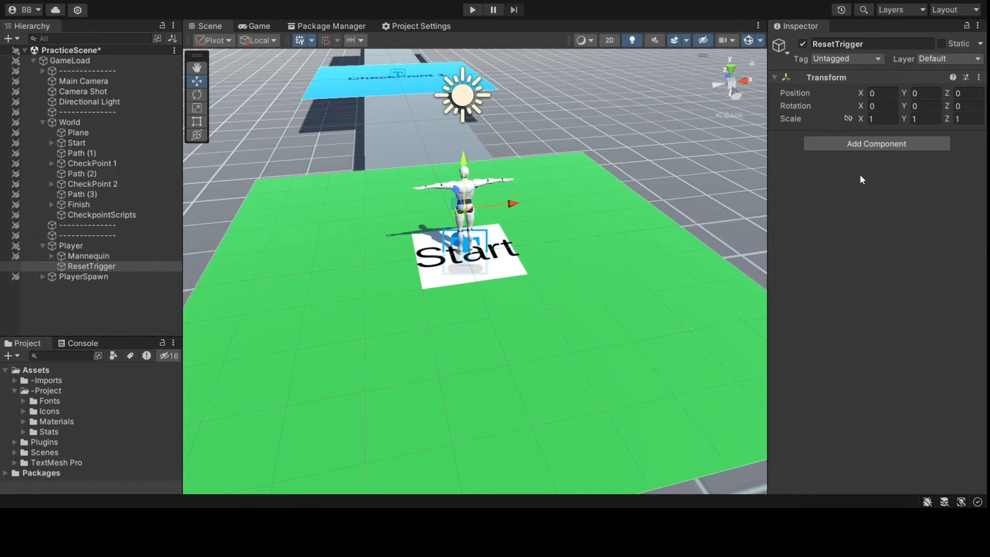
{"action": "left_click", "coordinate": [859, 174]}
{"action": "left_click", "coordinate": [862, 172]}
{"action": "scroll", "coordinate": [621, 249], "scroll_direction": "up", "scroll_amount": 5}
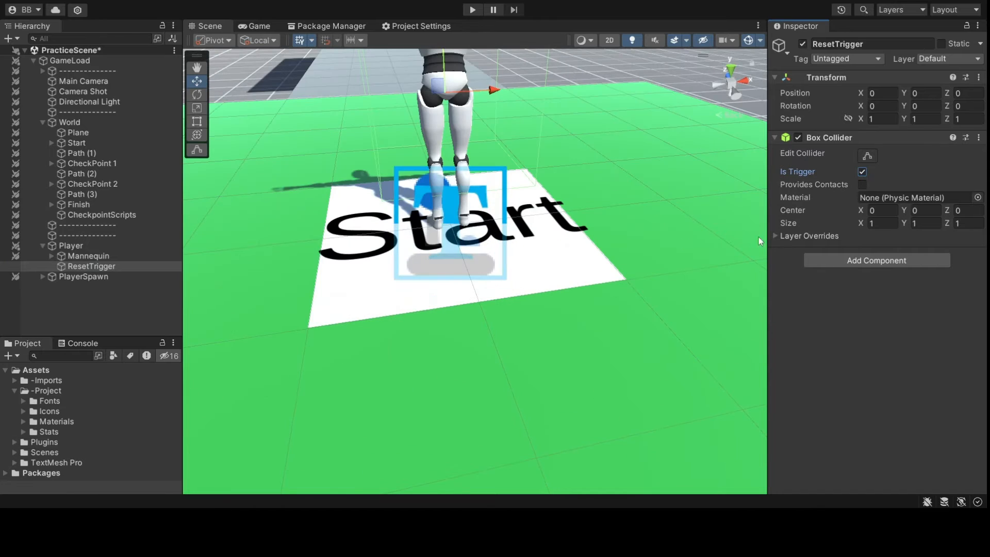
{"action": "scroll", "coordinate": [665, 230], "scroll_direction": "down", "scroll_amount": 5}
{"action": "left_click", "coordinate": [883, 223]}
{"action": "key", "text": "Tab"}
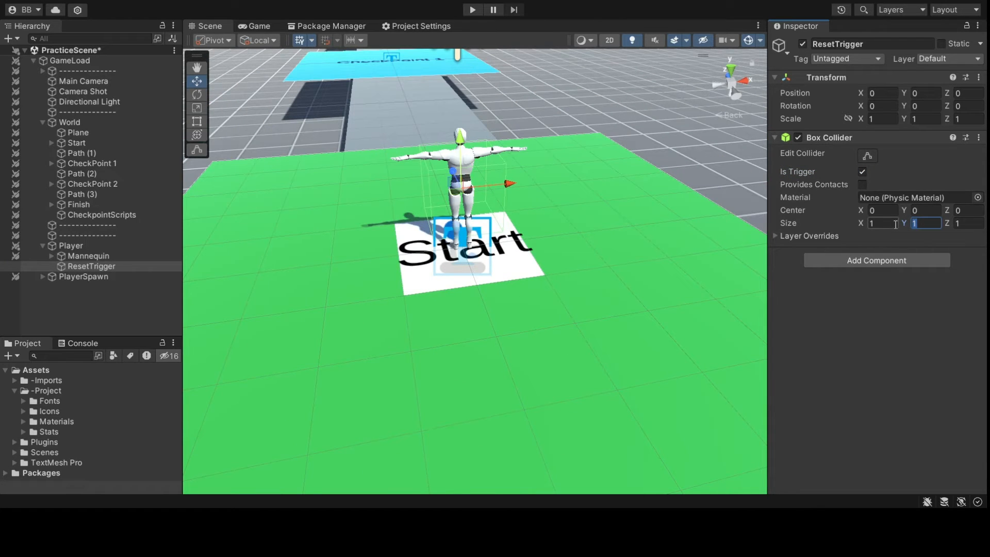
{"action": "type", "text": "2"}
{"action": "left_click_drag", "start_coordinate": [896, 224], "coordinate": [860, 227]}
{"action": "type", "text": "0.5"}
{"action": "key", "text": "Tab"}
{"action": "key", "text": "Tab"}
{"action": "type", "text": ".5"}
{"action": "left_click_drag", "start_coordinate": [672, 247], "coordinate": [636, 263], "text": "alt"}
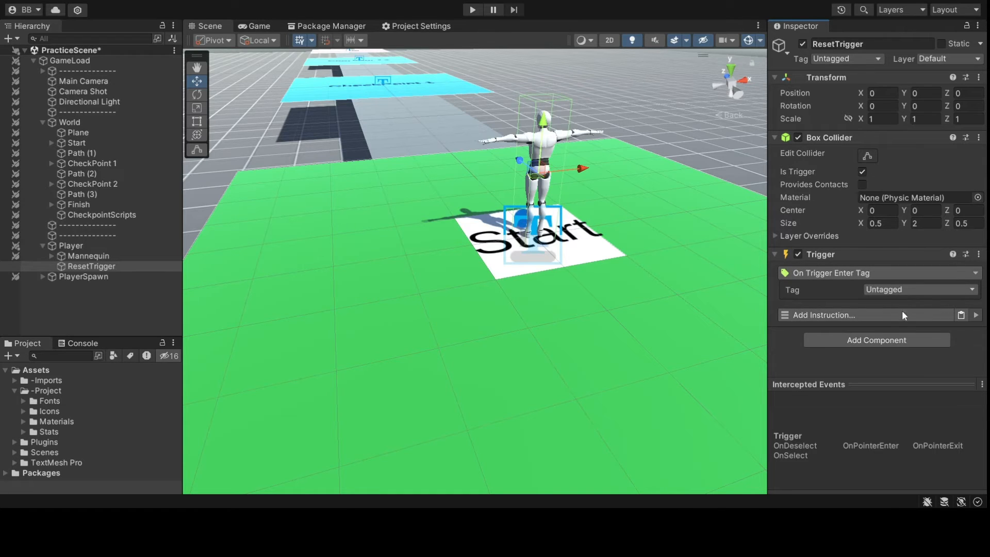
- Make the Trigger react to ResetPlayer tags and teleport the player to PlayerSpawn
{"action": "left_click", "coordinate": [906, 389]}
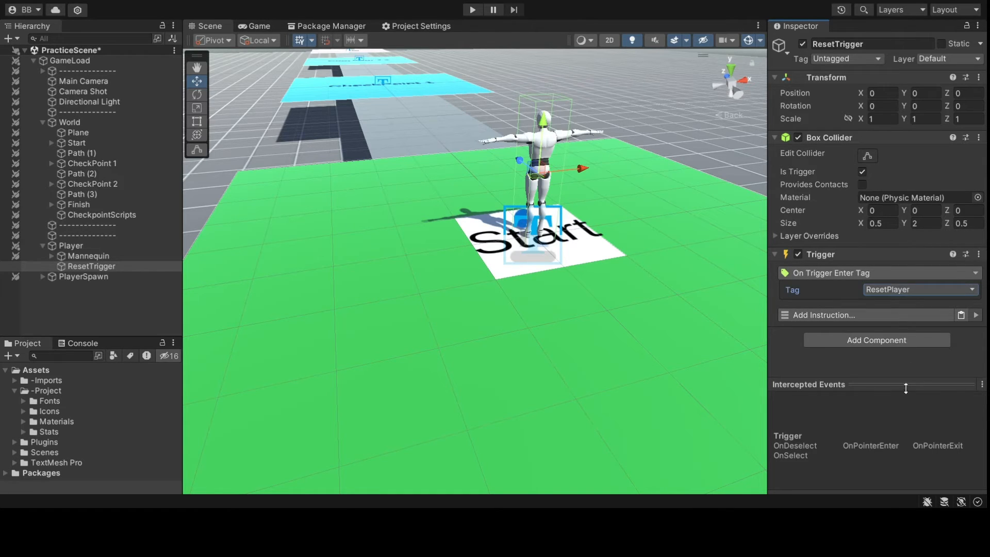
{"action": "left_click", "coordinate": [886, 318]}
{"action": "left_click", "coordinate": [857, 90]}
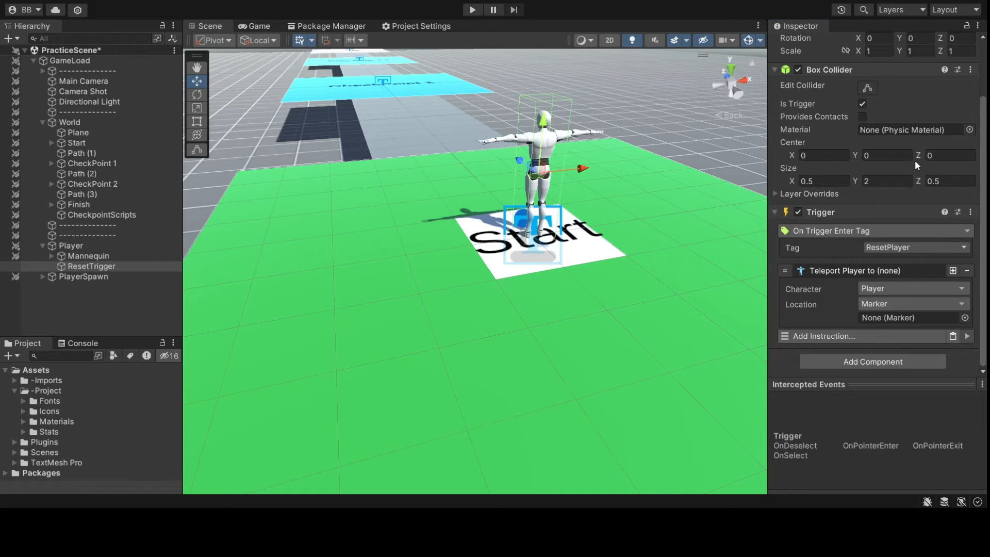
{"action": "left_click", "coordinate": [913, 304]}
{"action": "left_click", "coordinate": [887, 315]}
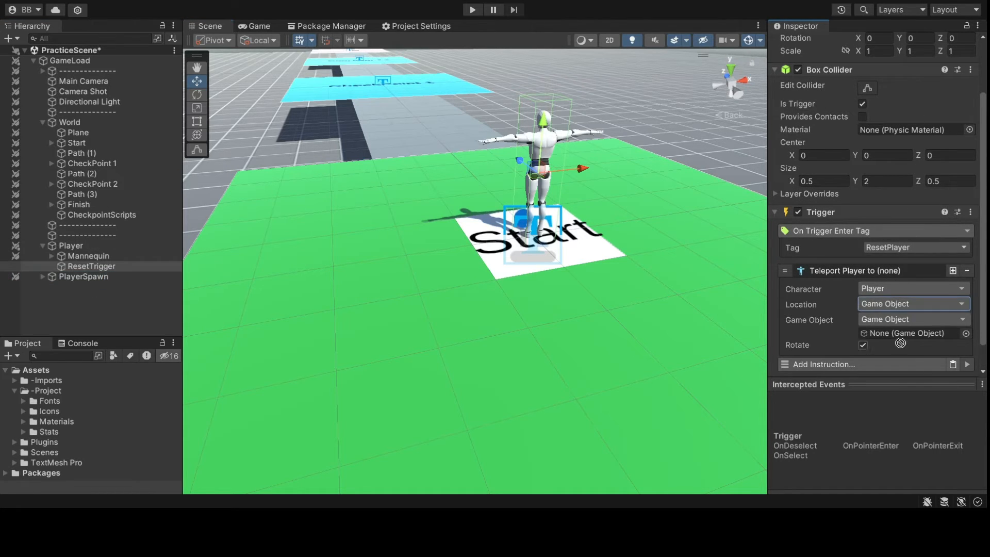
{"action": "left_click_drag", "start_coordinate": [900, 343], "coordinate": [923, 307]}
{"action": "left_click", "coordinate": [893, 255]}
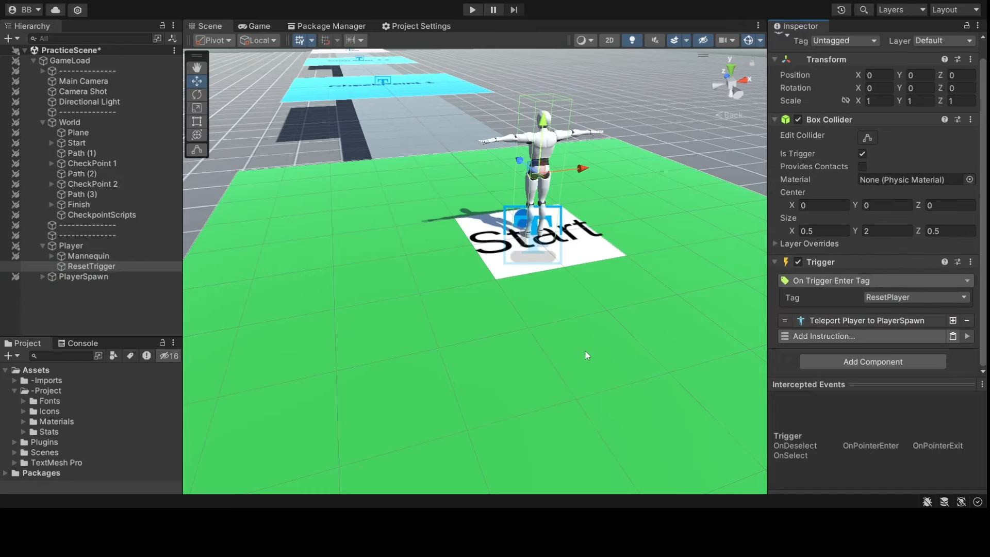
{"action": "scroll", "coordinate": [583, 351], "scroll_direction": "down", "scroll_amount": 5}
{"action": "left_click_drag", "start_coordinate": [583, 351], "coordinate": [406, 229], "text": "alt"}
{"action": "scroll", "coordinate": [515, 367], "scroll_direction": "up", "scroll_amount": 2}
{"action": "scroll", "coordinate": [545, 377], "scroll_direction": "down", "scroll_amount": 2}
- Start Play mode in Game view and walk the player from Start onto CheckPoint 1
{"action": "left_click", "coordinate": [258, 25]}
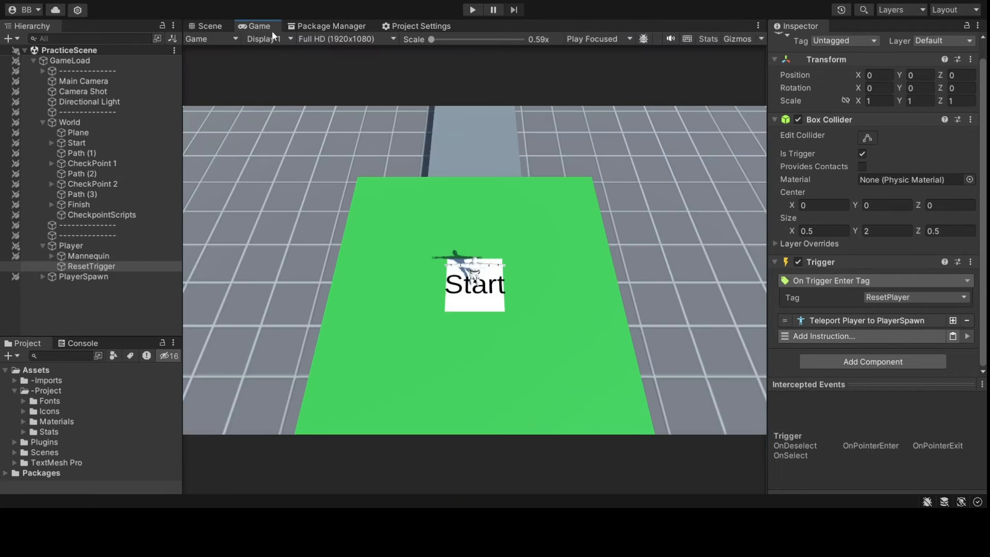
{"action": "left_click", "coordinate": [472, 10]}
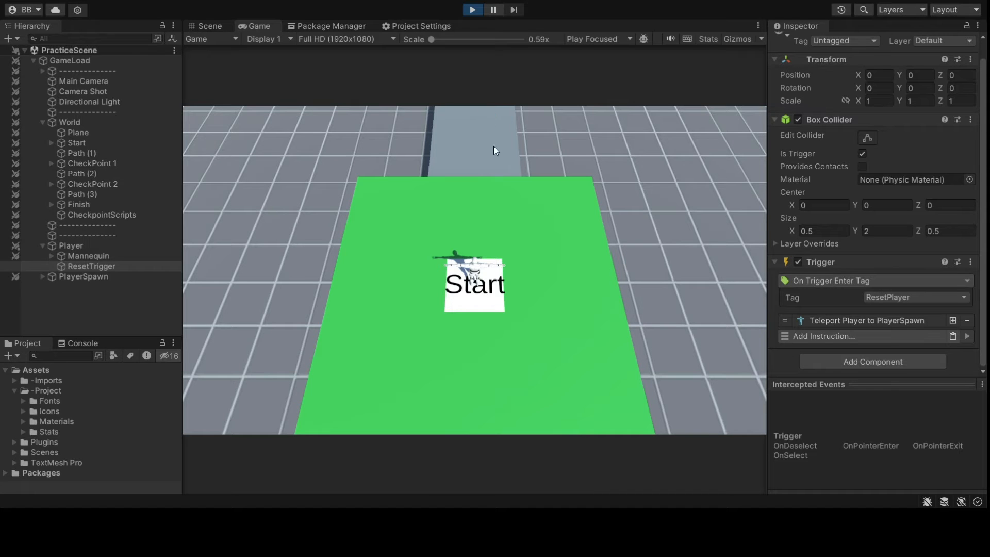
{"action": "key", "text": "w"}
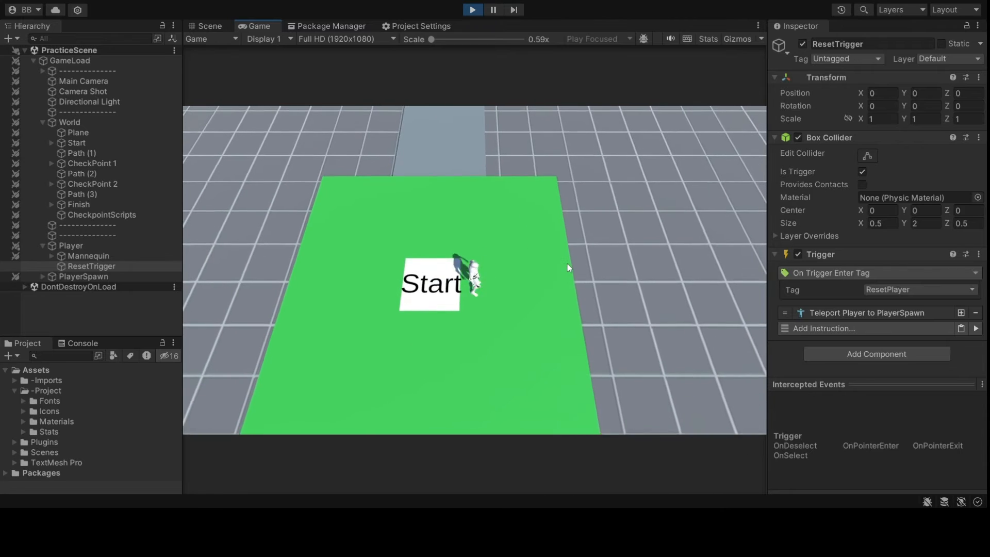
{"action": "key", "text": "w"}
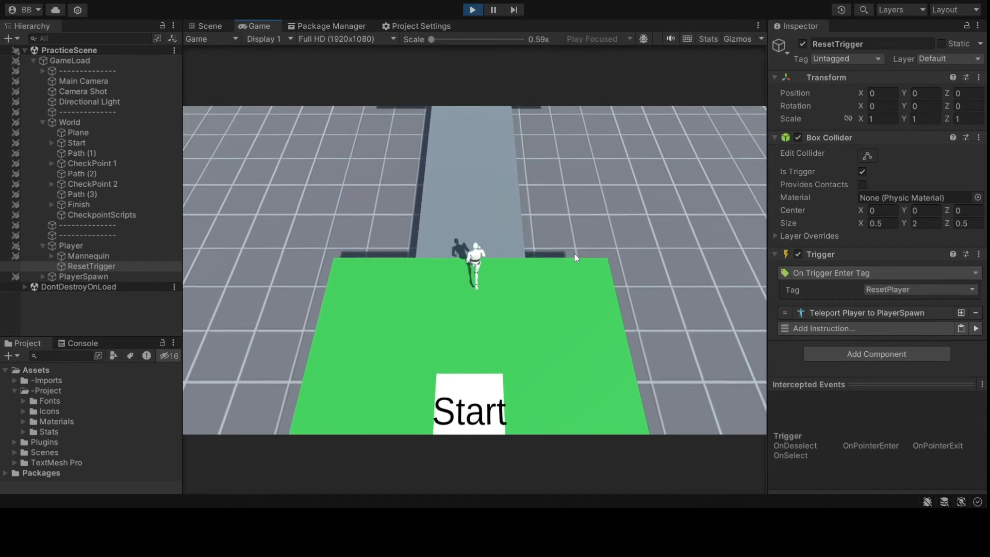
{"action": "key", "text": "w"}
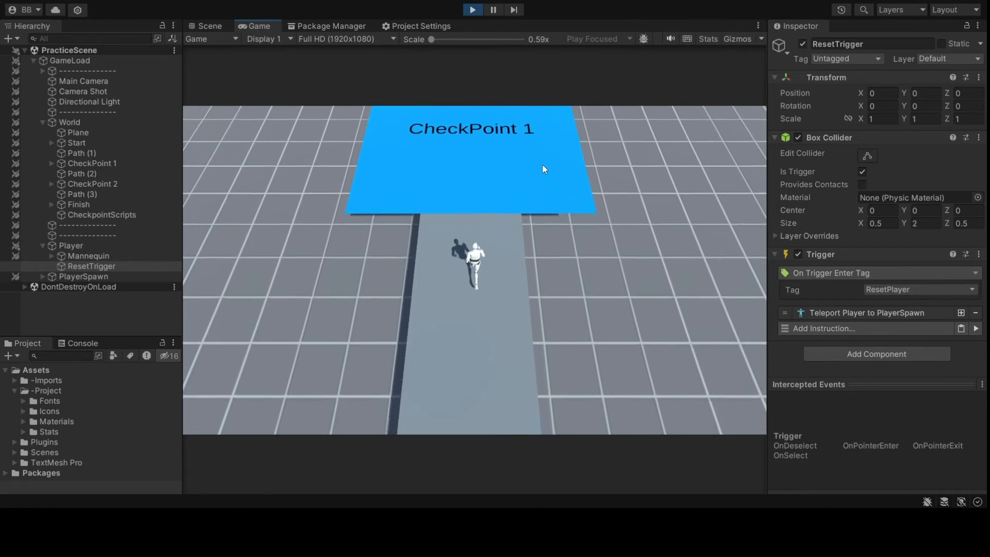
- Cross the CheckPoint 1 pad and run up the path onto CheckPoint 2
{"action": "key", "text": "a"}
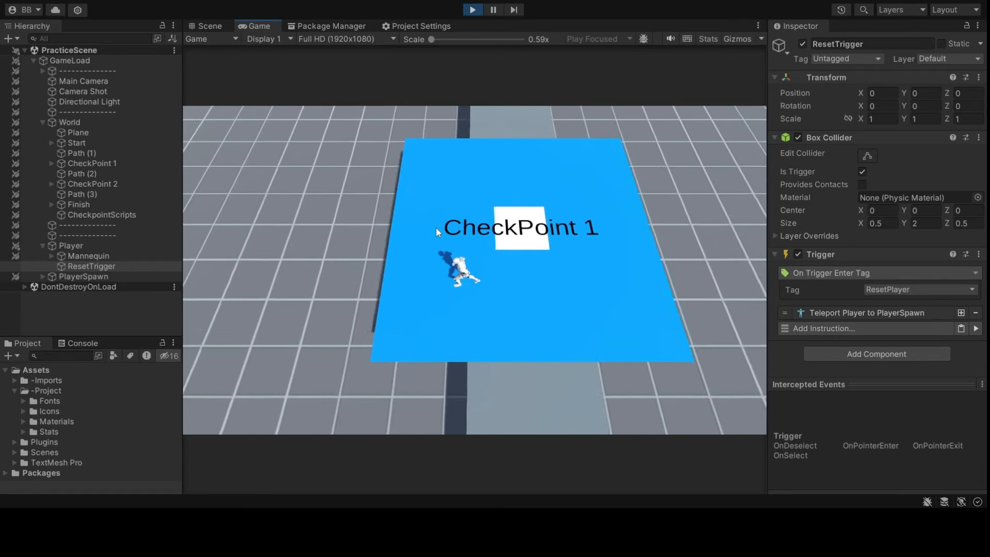
{"action": "key", "text": "d"}
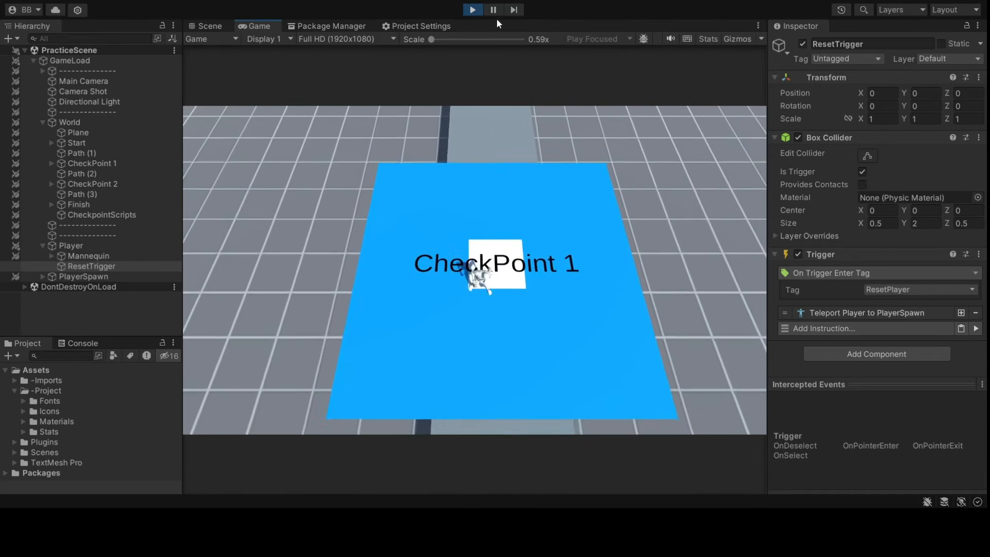
{"action": "key", "text": "w"}
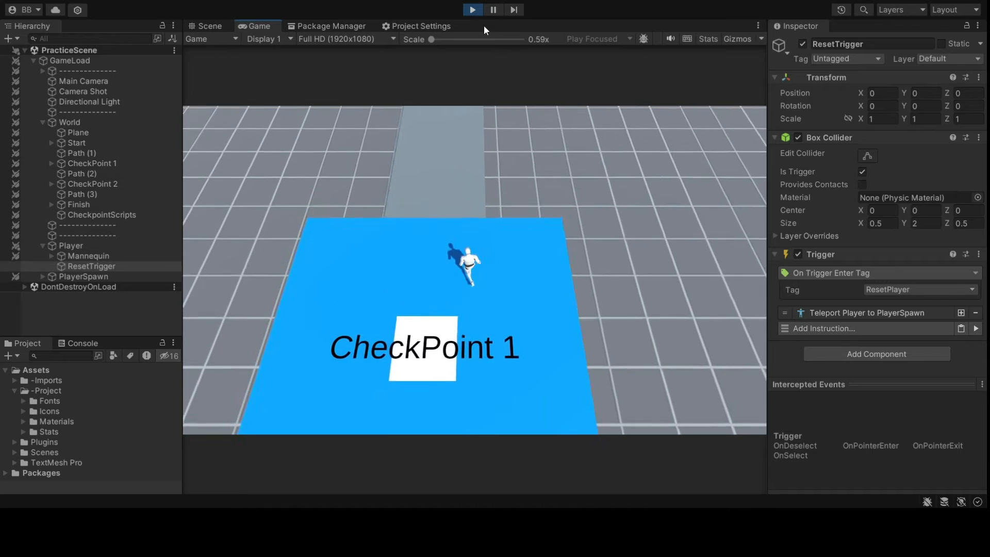
{"action": "key", "text": "w"}
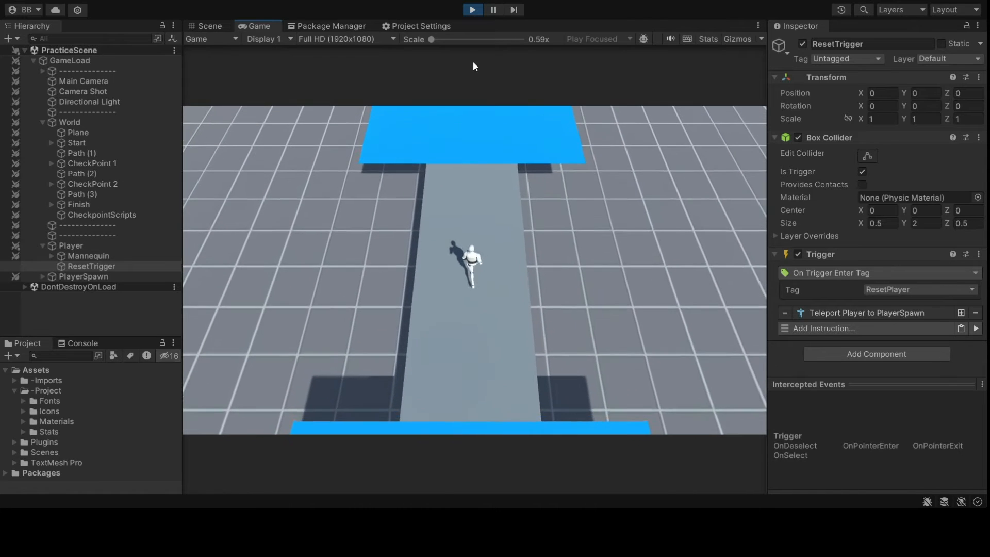
{"action": "key", "text": "w"}
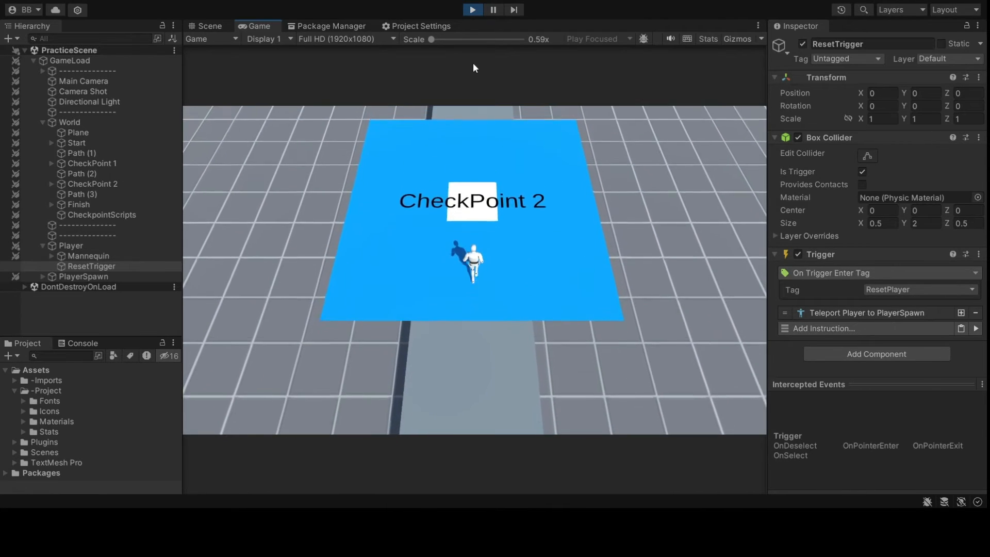
- Run from CheckPoint 2 onto the red Finish pad, then stop Play mode
{"action": "key", "text": "a"}
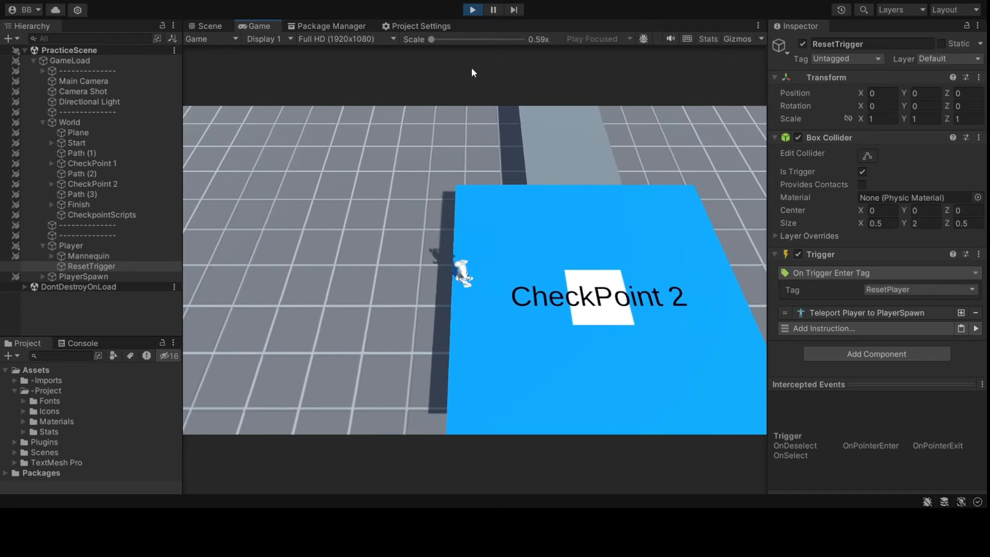
{"action": "key", "text": "w"}
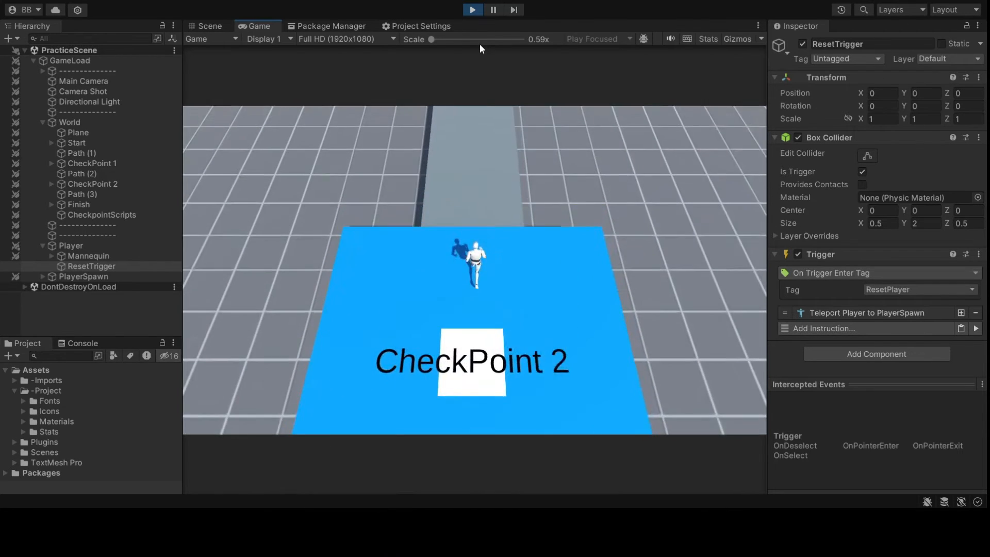
{"action": "key", "text": "w"}
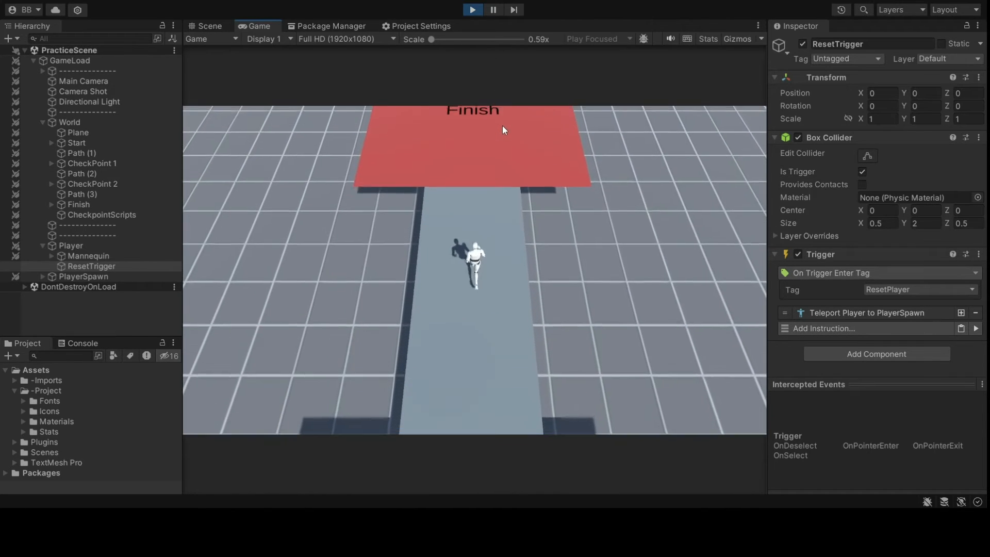
{"action": "key", "text": "w"}
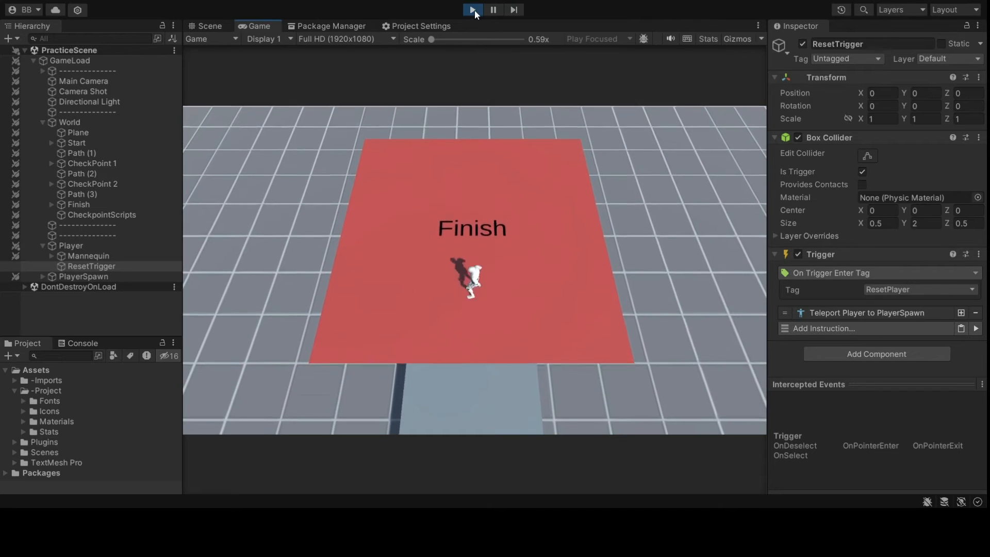
{"action": "left_click", "coordinate": [473, 9]}
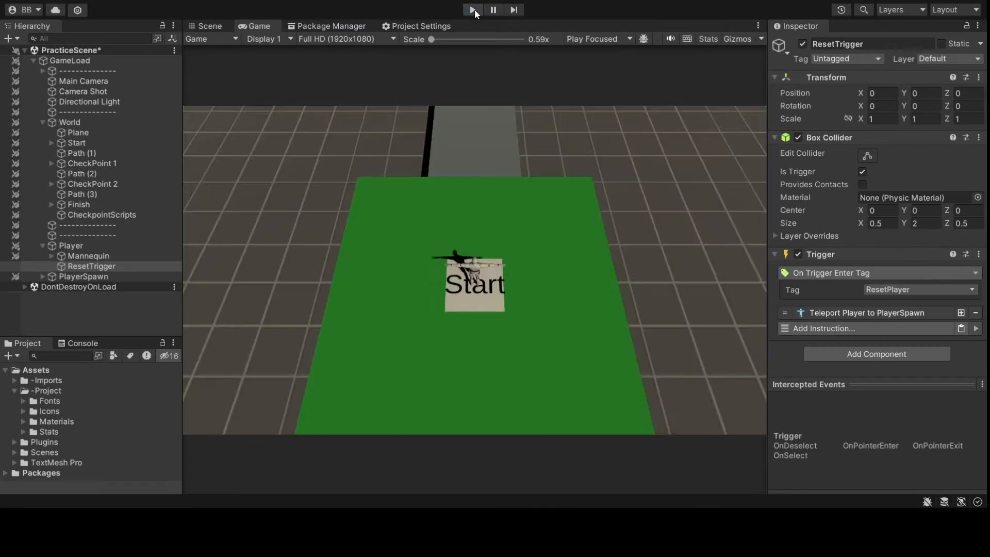
- Back in Scene view, lower the floor Plane along Y and save the scene
{"action": "left_click", "coordinate": [222, 26]}
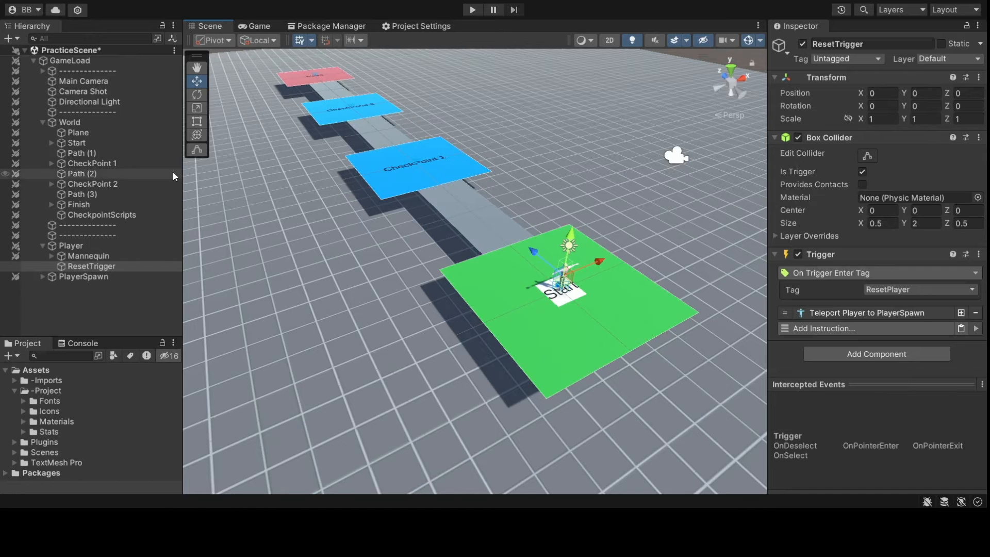
{"action": "left_click", "coordinate": [128, 194]}
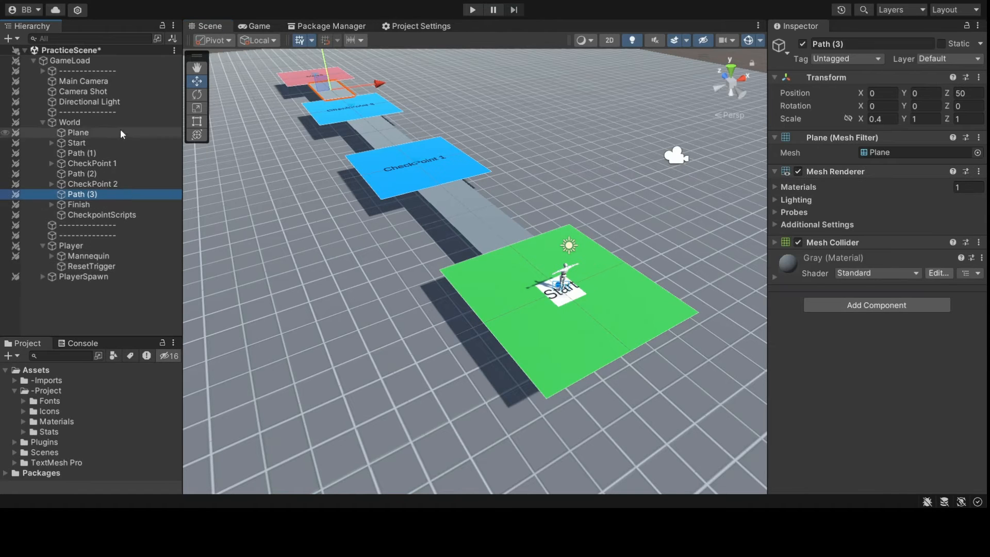
{"action": "double_click", "coordinate": [120, 132]}
{"action": "left_click_drag", "start_coordinate": [372, 109], "coordinate": [435, 223]}
{"action": "left_click", "coordinate": [437, 102]}
{"action": "scroll", "coordinate": [438, 114], "scroll_direction": "up", "scroll_amount": 5}
{"action": "key", "text": "ctrl+s"}
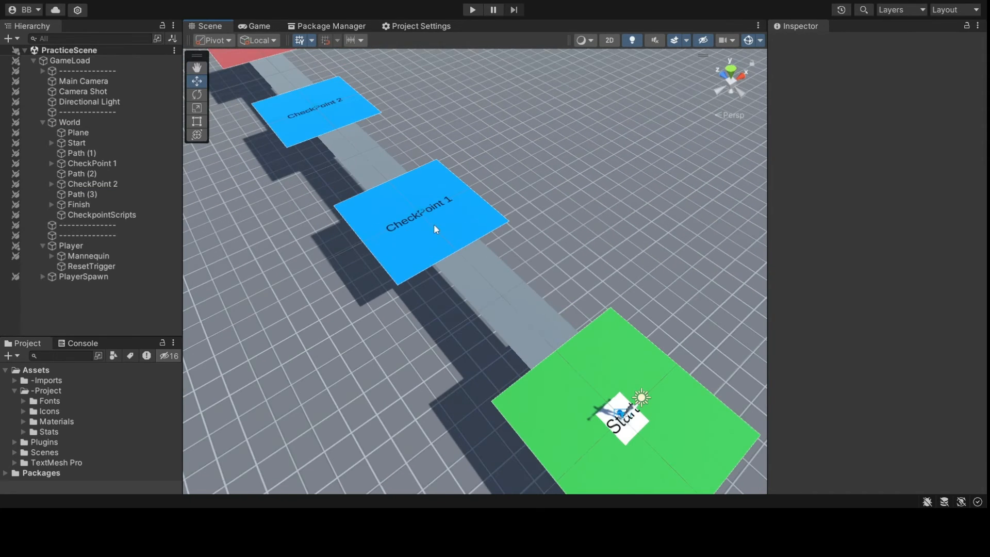
- Review CheckpointScripts' branches placing PlayerSpawn at Start, CheckPoint 1 or CheckPoint 2
{"action": "left_click", "coordinate": [98, 215]}
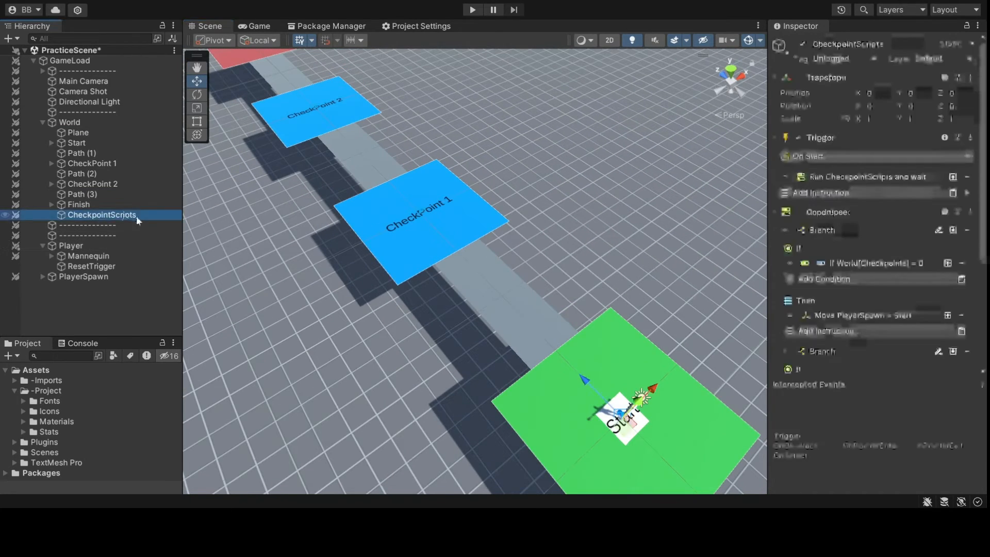
{"action": "scroll", "coordinate": [884, 214], "scroll_direction": "down", "scroll_amount": 2}
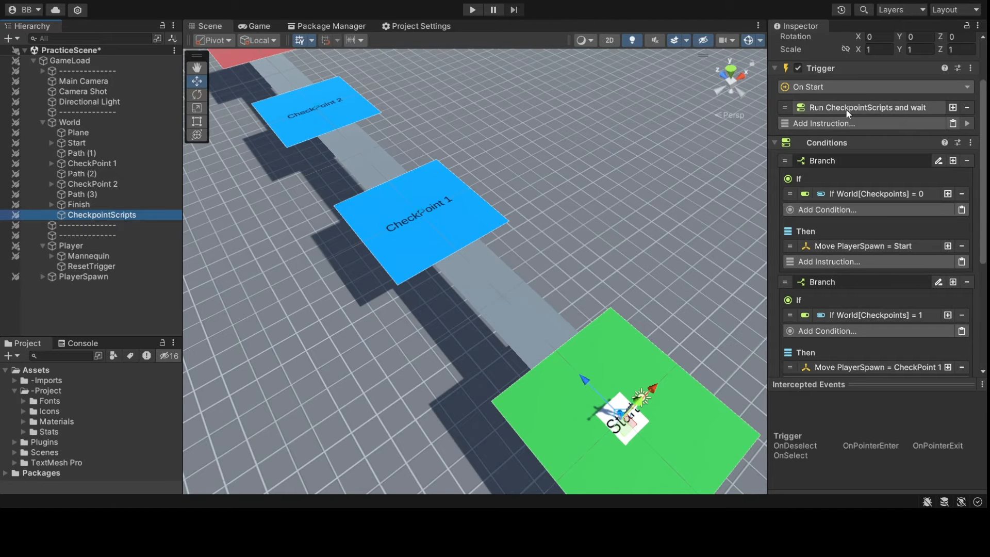
{"action": "scroll", "coordinate": [851, 118], "scroll_direction": "down", "scroll_amount": 8}
{"action": "scroll", "coordinate": [863, 138], "scroll_direction": "down", "scroll_amount": 2}
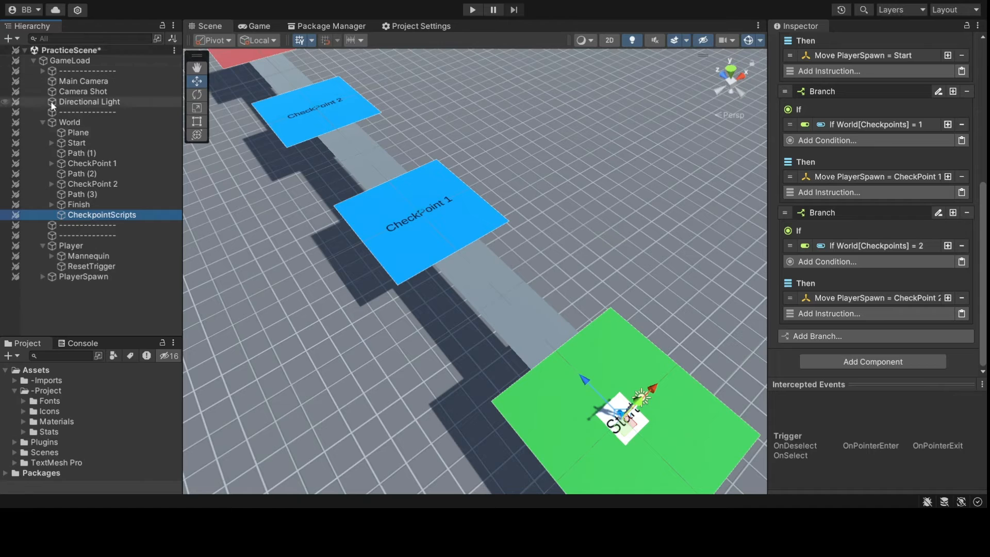
- Inspect CheckPoint 1's Trigger child and its save game instruction
{"action": "left_click", "coordinate": [101, 163]}
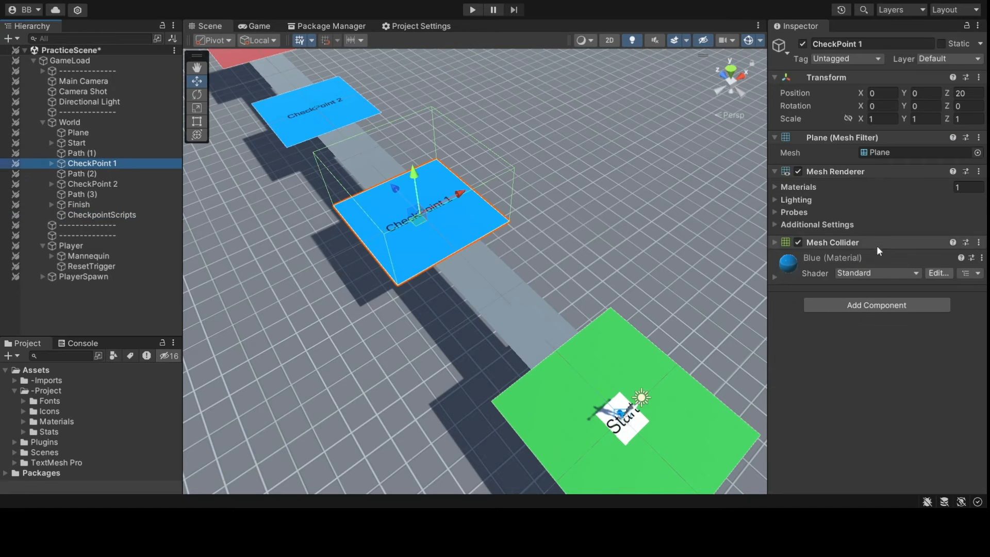
{"action": "left_click", "coordinate": [50, 163]}
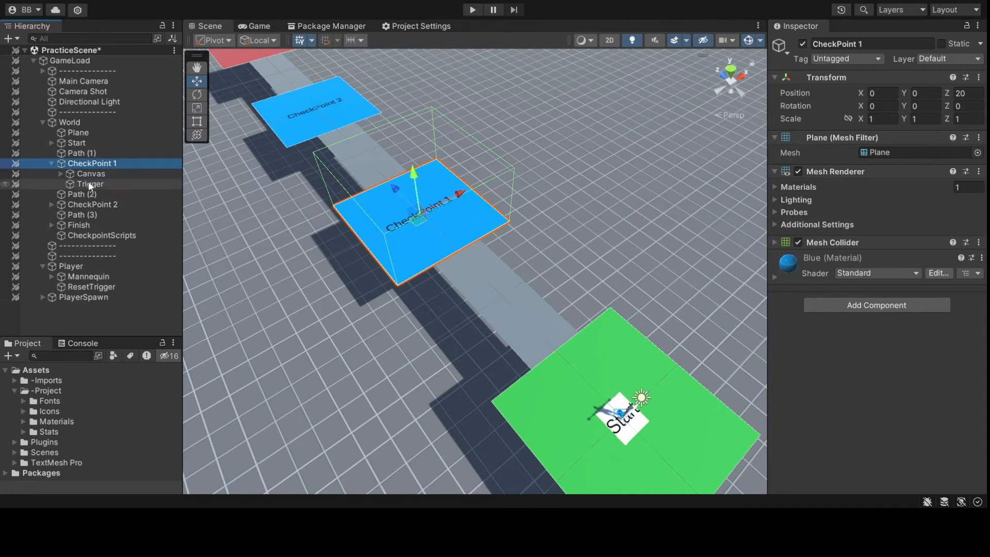
{"action": "left_click", "coordinate": [88, 183]}
{"action": "scroll", "coordinate": [901, 312], "scroll_direction": "down", "scroll_amount": 1}
{"action": "left_click", "coordinate": [891, 326]}
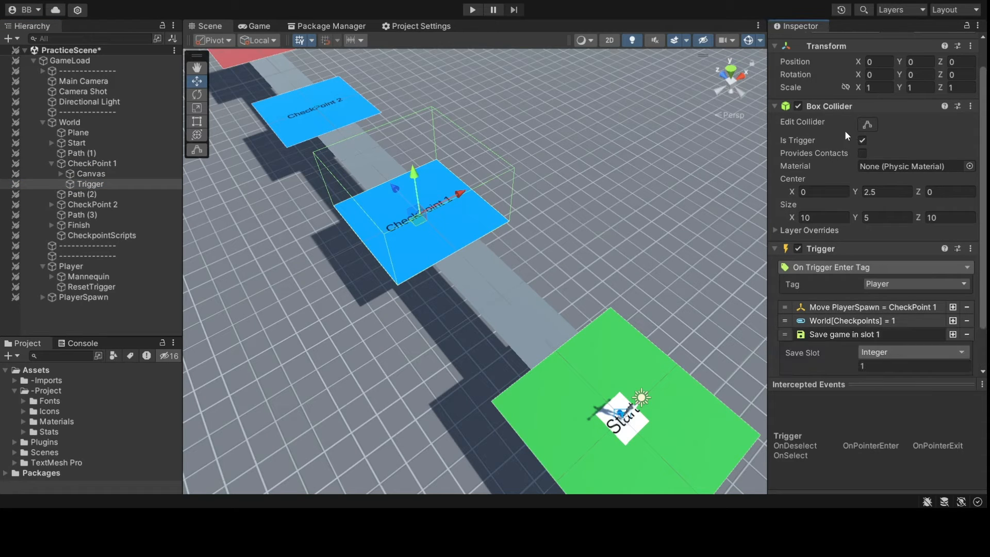
{"action": "left_click", "coordinate": [898, 331]}
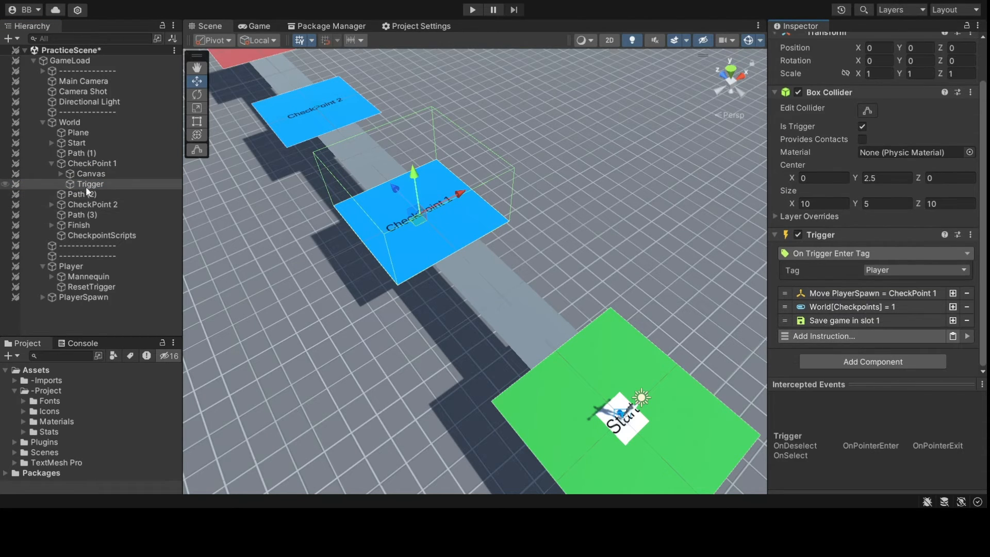
- Add a 'Save game in slot 1' instruction to CheckPoint 2's Trigger child
{"action": "left_click", "coordinate": [45, 205]}
{"action": "left_click", "coordinate": [51, 204], "text": "alt"}
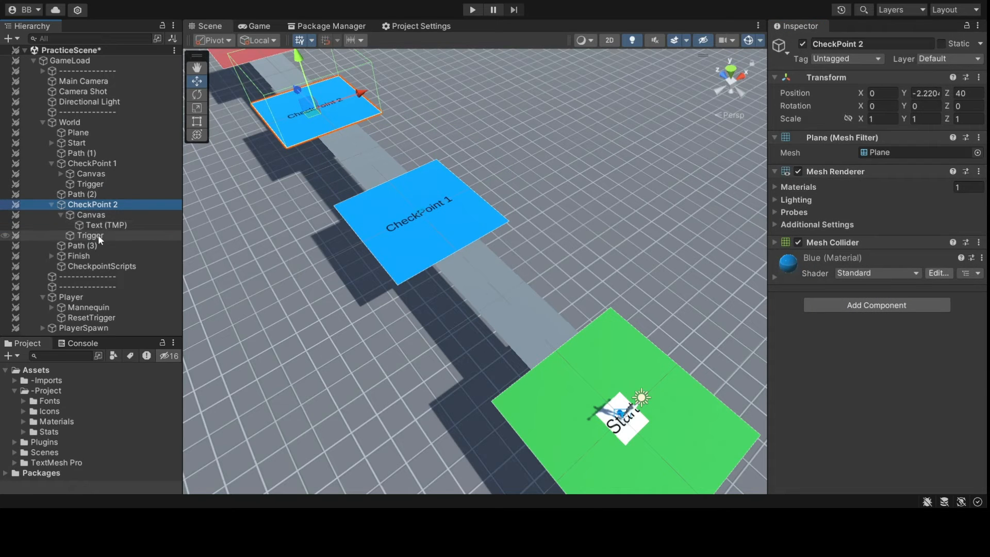
{"action": "left_click", "coordinate": [98, 234]}
{"action": "left_click", "coordinate": [884, 336]}
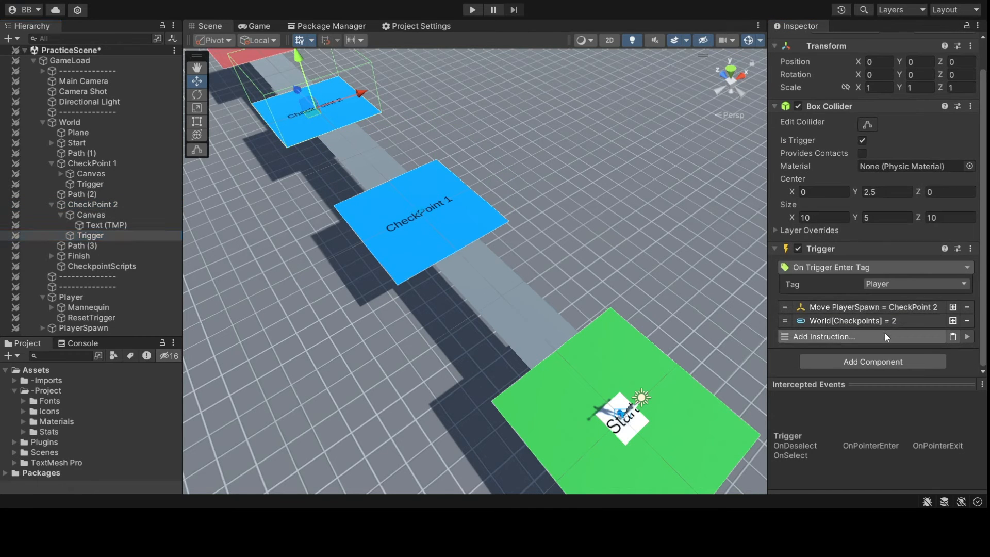
{"action": "scroll", "coordinate": [846, 117], "scroll_direction": "down", "scroll_amount": 1}
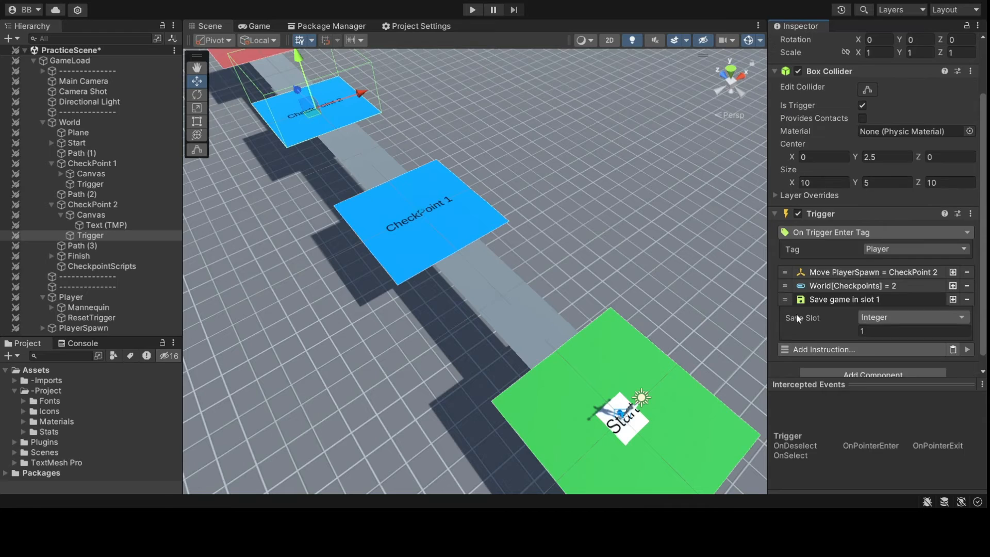
{"action": "left_click", "coordinate": [867, 312]}
{"action": "left_click_drag", "start_coordinate": [567, 330], "coordinate": [218, 237], "text": "alt"}
{"action": "scroll", "coordinate": [501, 322], "scroll_direction": "down", "scroll_amount": 3}
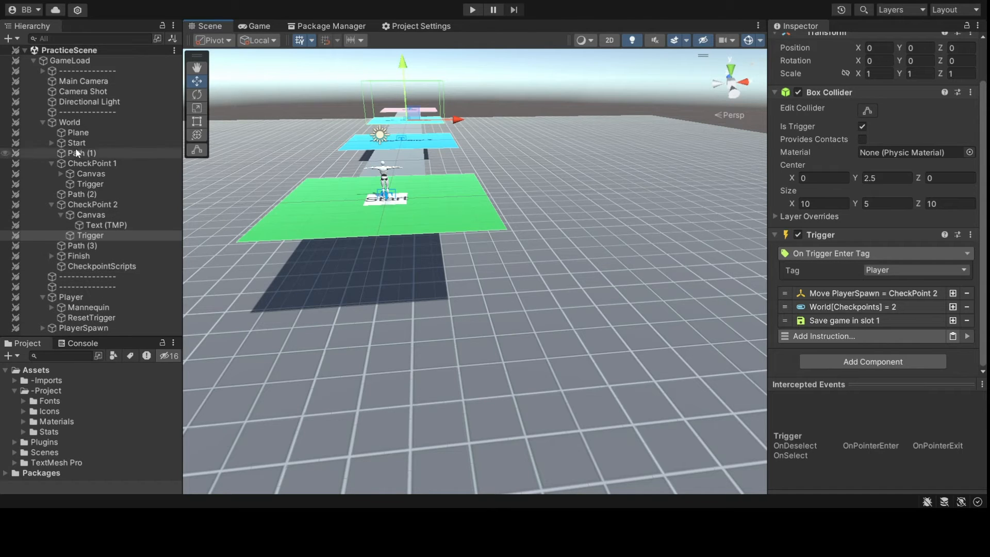
{"action": "left_click", "coordinate": [68, 133]}
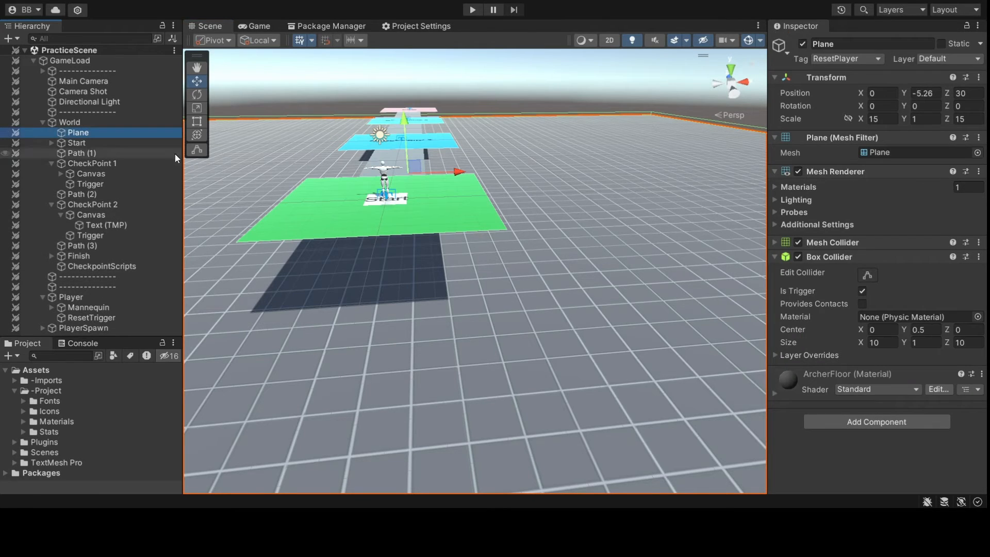
{"action": "left_click", "coordinate": [861, 256]}
{"action": "left_click", "coordinate": [862, 258]}
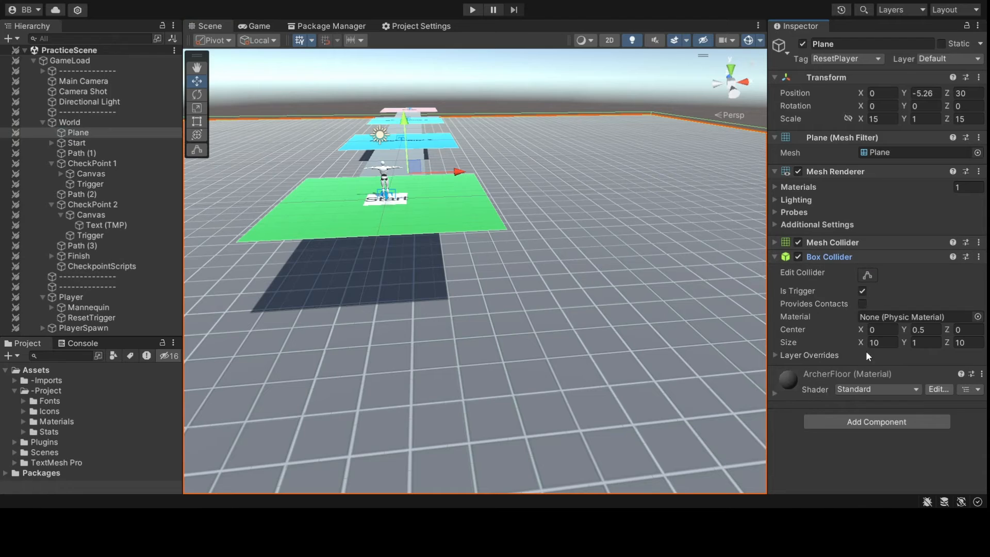
{"action": "left_click", "coordinate": [74, 328]}
{"action": "left_click", "coordinate": [43, 328]}
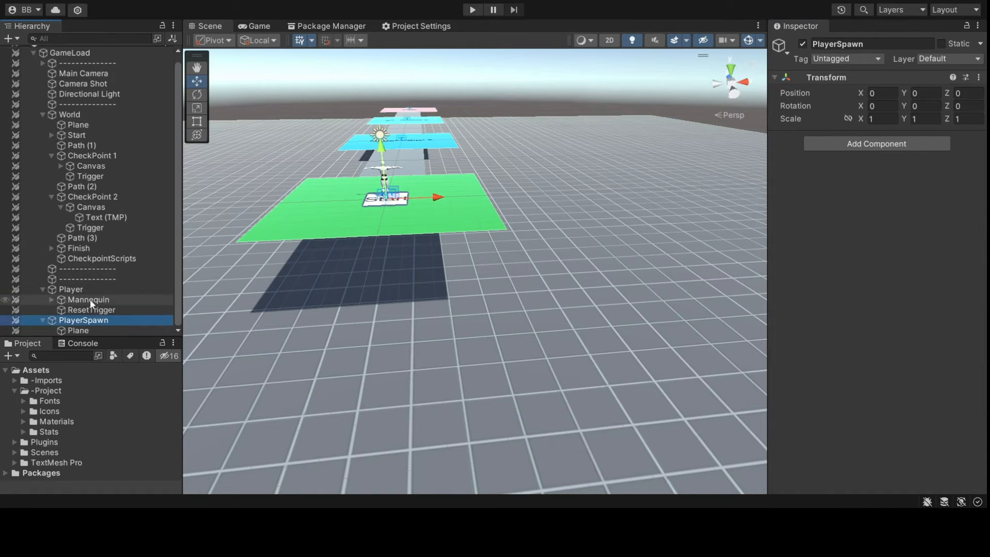
{"action": "left_click", "coordinate": [78, 330]}
{"action": "left_click_drag", "start_coordinate": [560, 120], "coordinate": [573, 131], "text": "alt"}
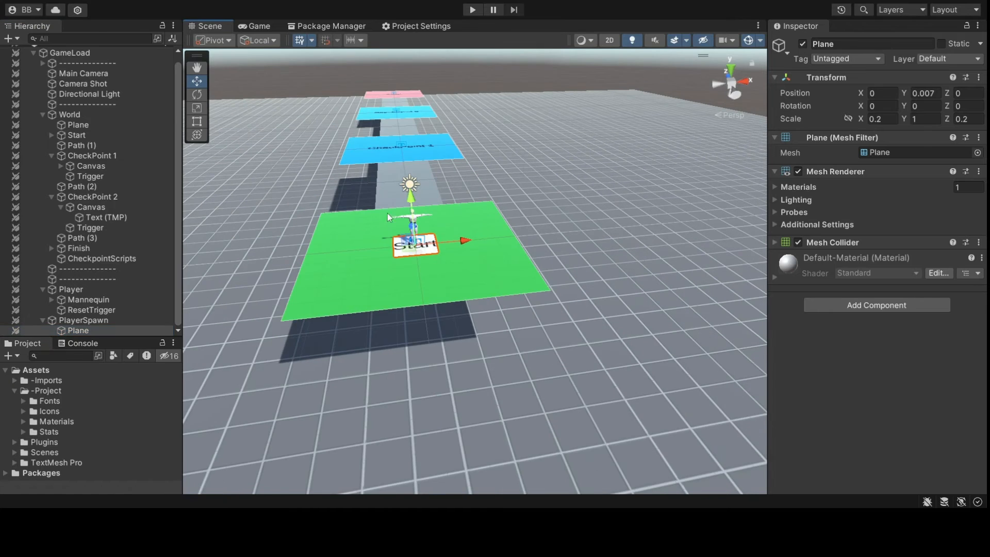
{"action": "left_click_drag", "start_coordinate": [429, 256], "coordinate": [273, 343], "text": "alt"}
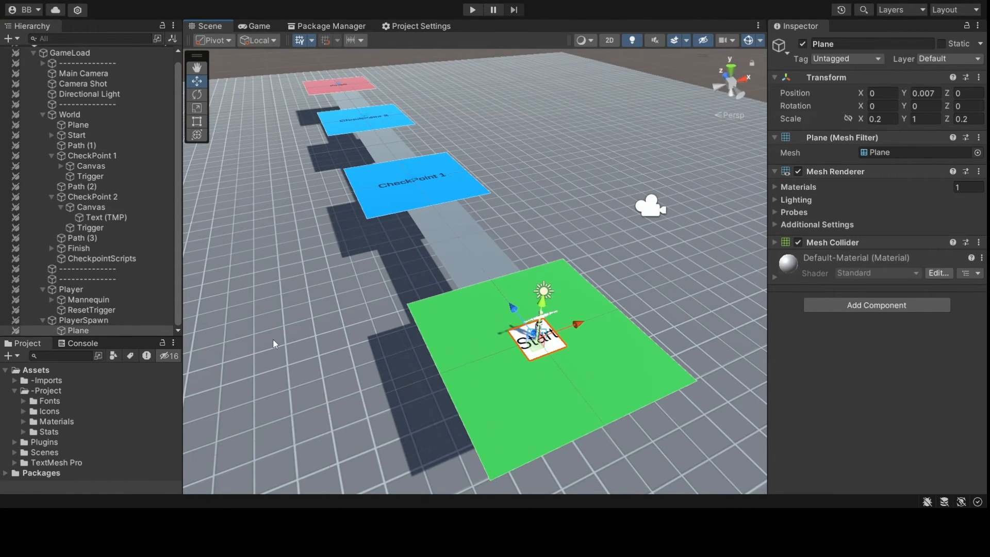
{"action": "left_click", "coordinate": [124, 321]}
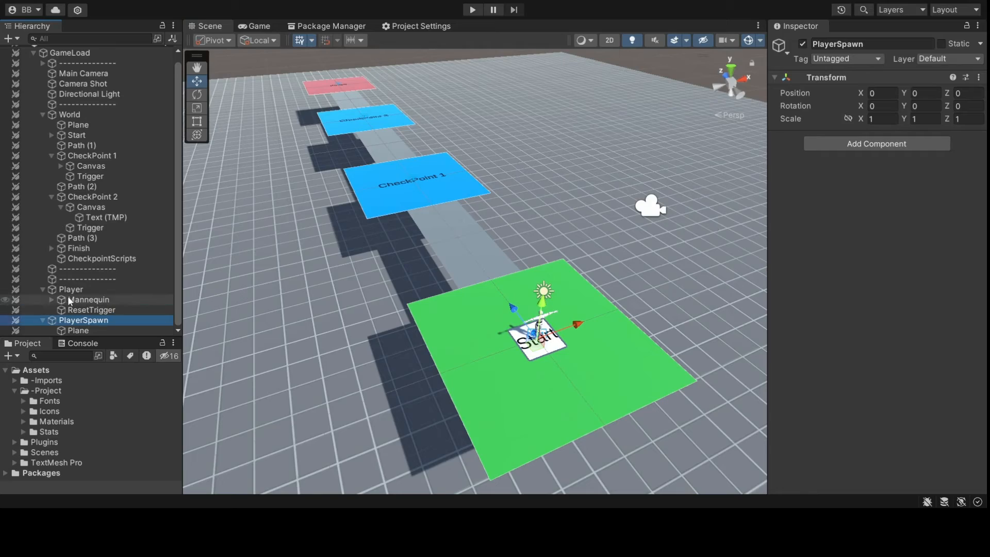
{"action": "left_click_drag", "start_coordinate": [425, 304], "coordinate": [374, 213], "text": "alt"}
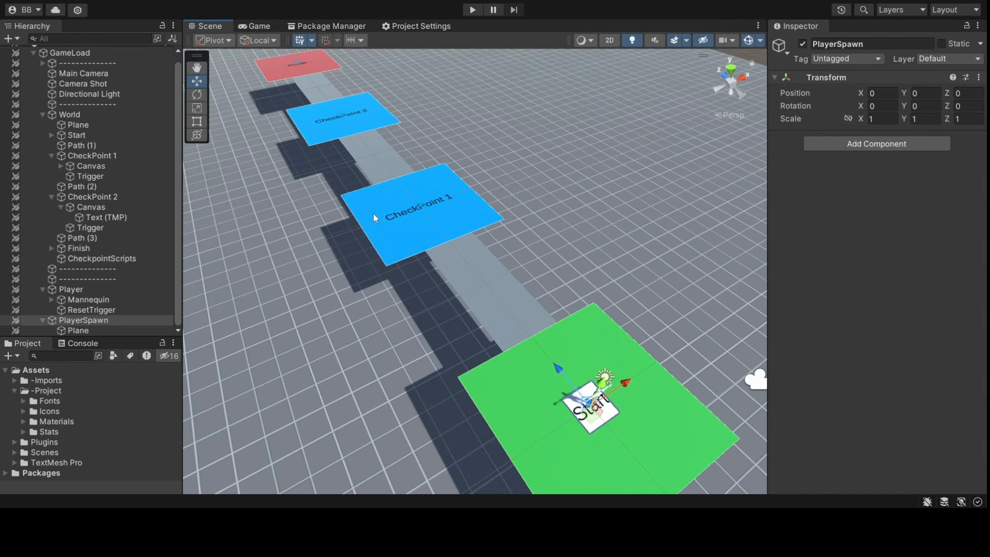
{"action": "left_click", "coordinate": [94, 331]}
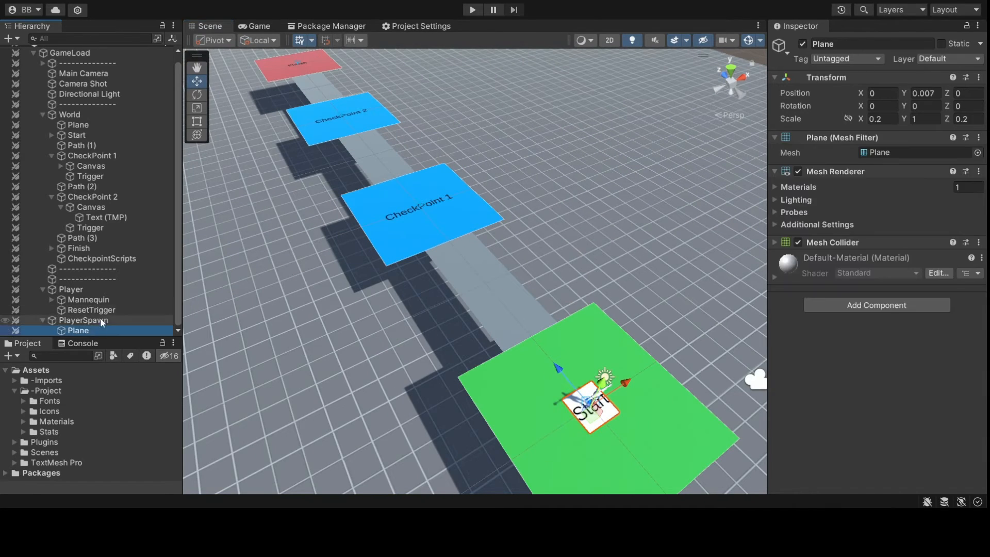
{"action": "left_click", "coordinate": [104, 311]}
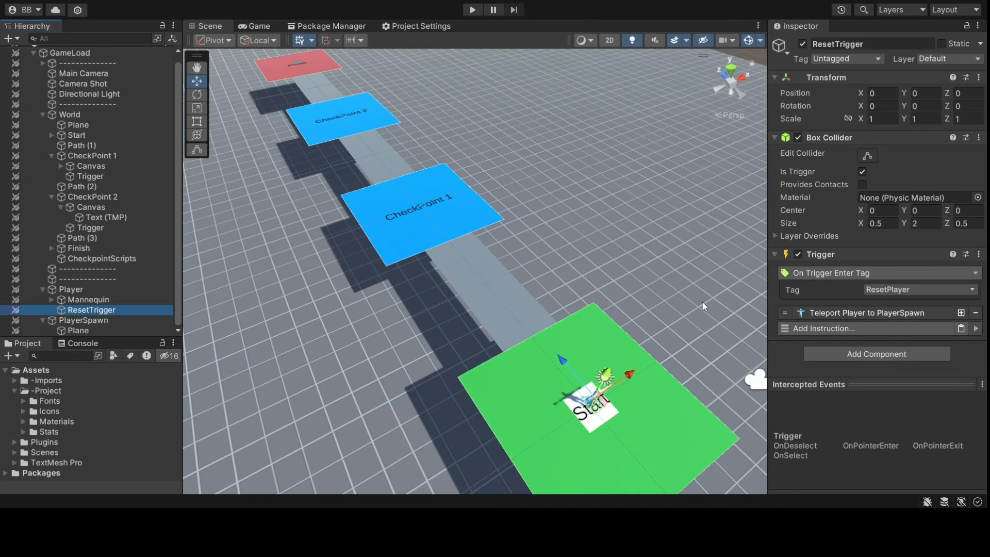
- Delete the Teleport Player to PlayerSpawn instruction from ResetTrigger's Trigger component
{"action": "left_click_drag", "start_coordinate": [702, 306], "coordinate": [565, 252], "text": "alt"}
{"action": "left_click_drag", "start_coordinate": [635, 270], "coordinate": [722, 299], "text": "alt"}
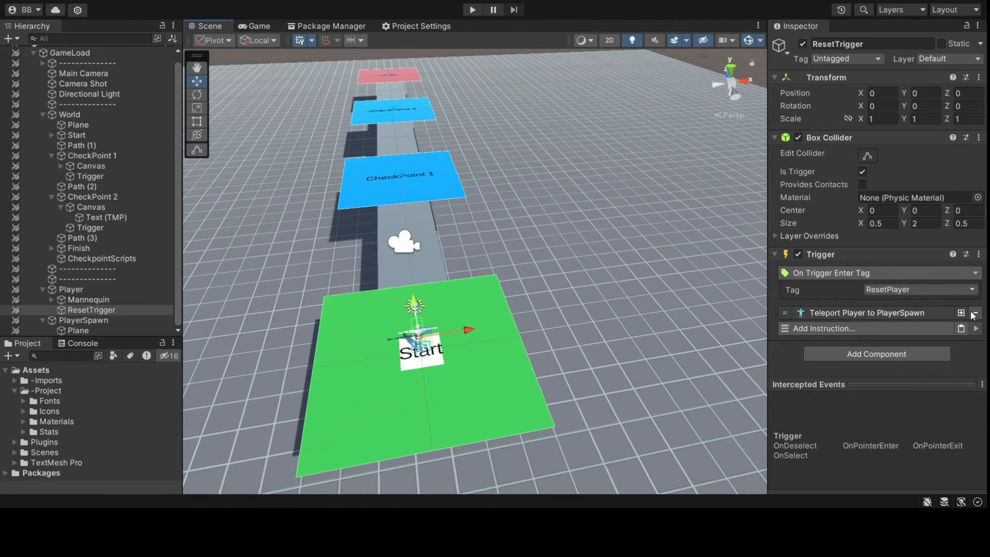
{"action": "left_click", "coordinate": [974, 314]}
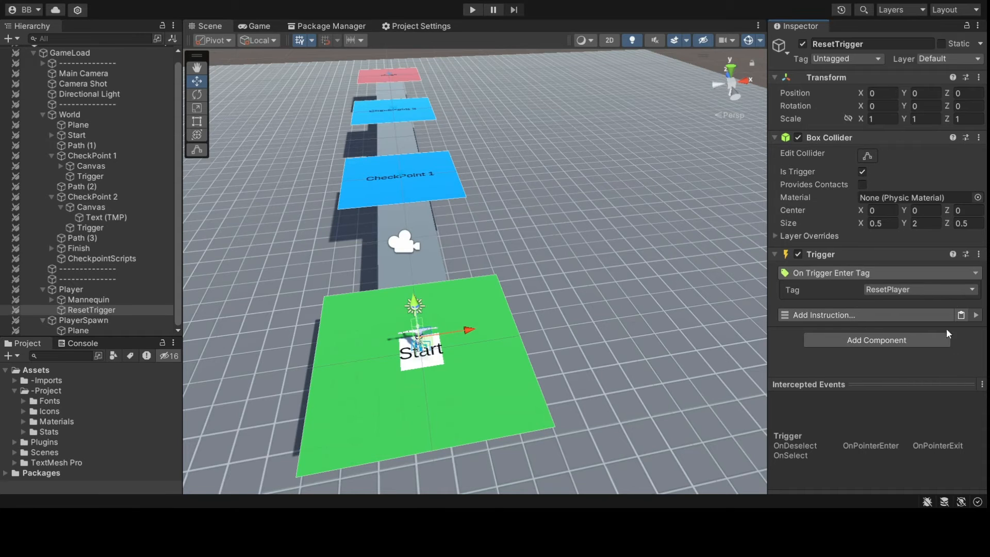
- Add a Teleport Player instruction to ResetTrigger's Trigger with PlayerSpawn as the Game Object location
{"action": "left_click", "coordinate": [925, 317]}
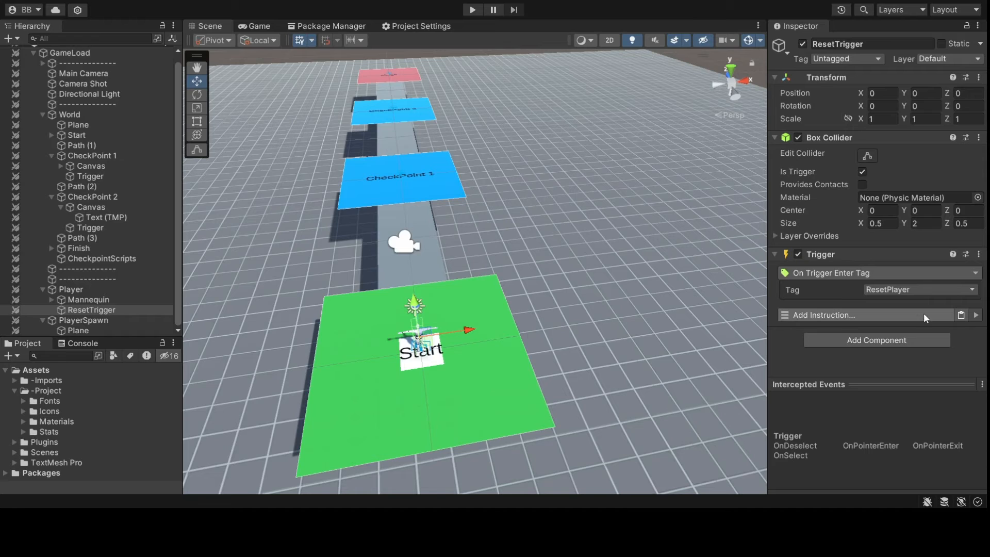
{"action": "left_click", "coordinate": [846, 119]}
{"action": "scroll", "coordinate": [893, 302], "scroll_direction": "down", "scroll_amount": 3}
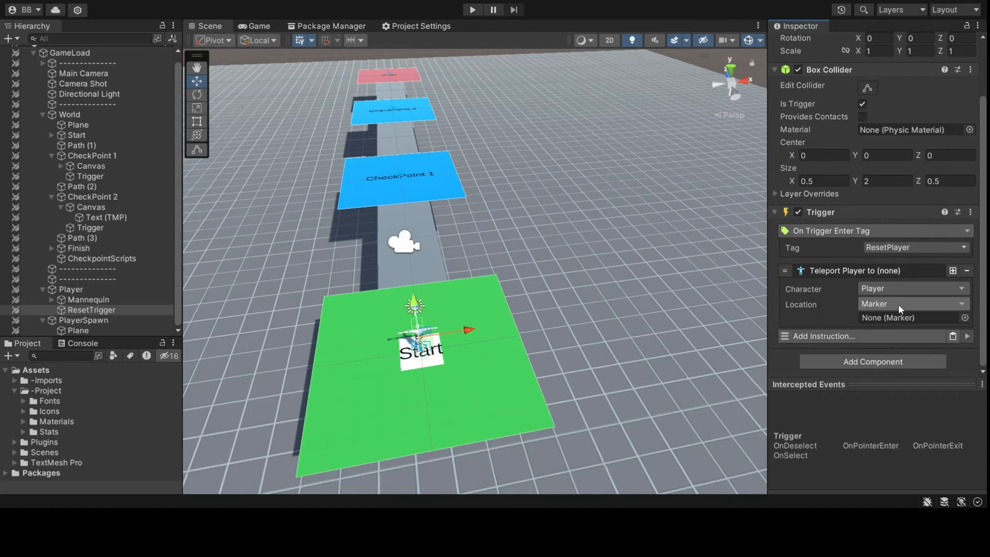
{"action": "left_click", "coordinate": [914, 84]}
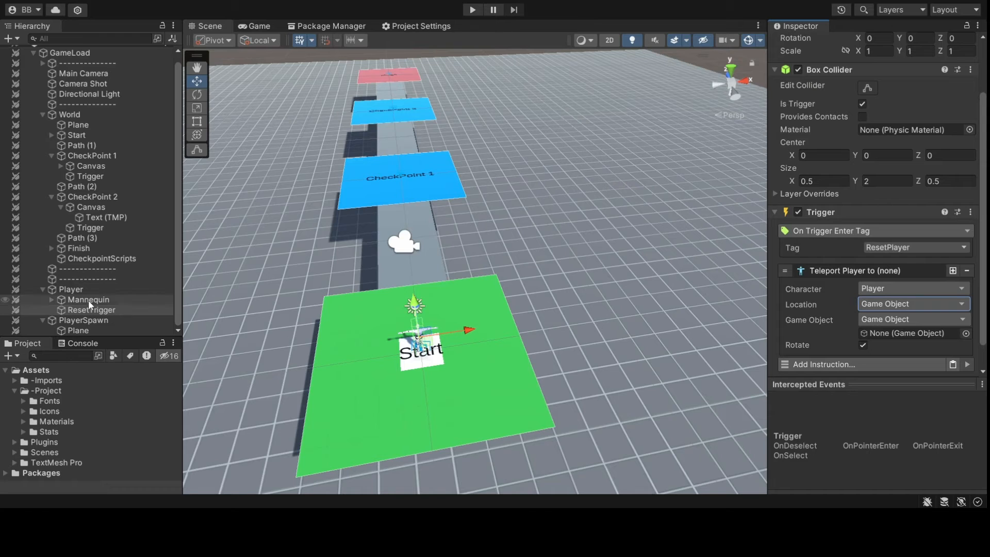
{"action": "left_click_drag", "start_coordinate": [83, 320], "coordinate": [902, 332]}
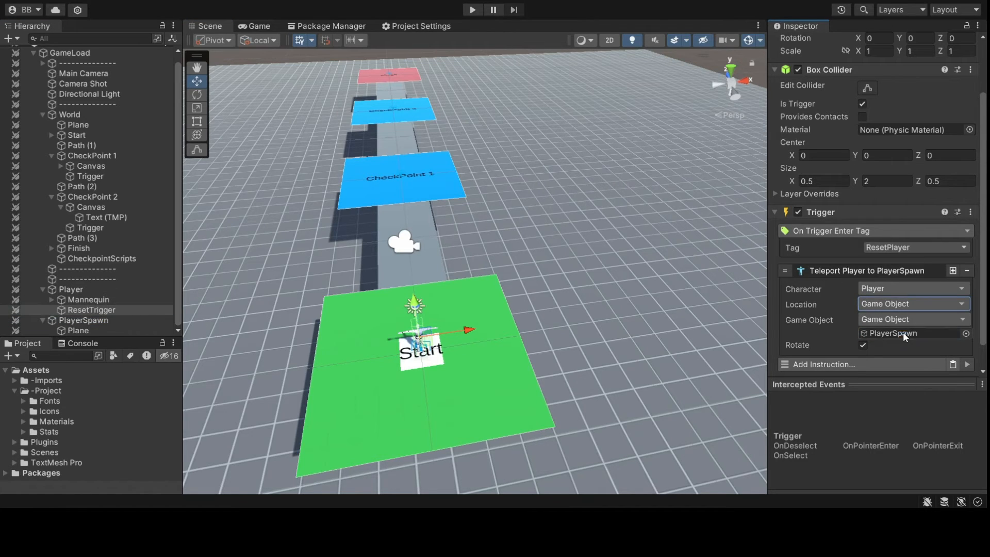
{"action": "left_click", "coordinate": [894, 271]}
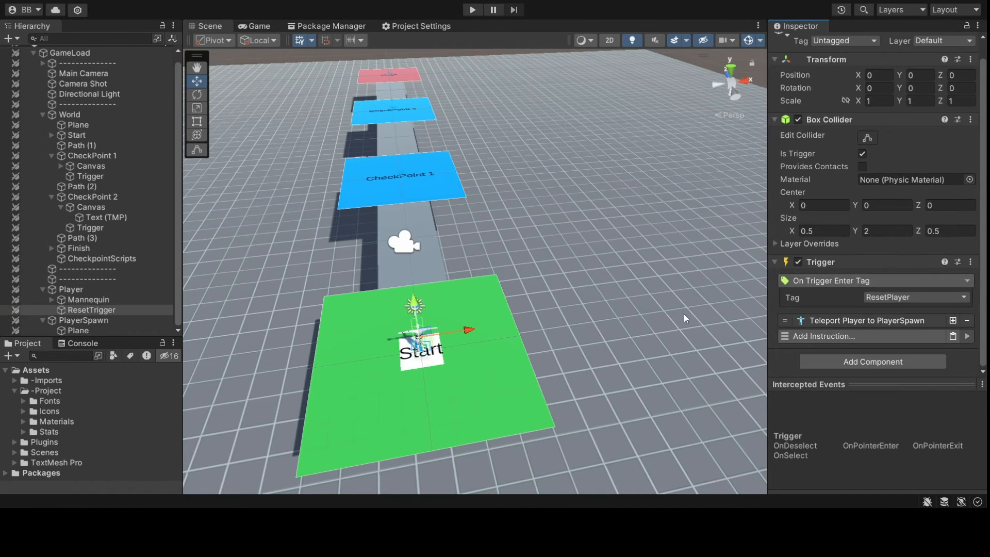
{"action": "left_click_drag", "start_coordinate": [545, 335], "coordinate": [503, 340], "text": "alt"}
{"action": "middle_click_drag", "start_coordinate": [503, 340], "coordinate": [607, 335]}
{"action": "left_click_drag", "start_coordinate": [607, 335], "coordinate": [540, 345], "text": "alt"}
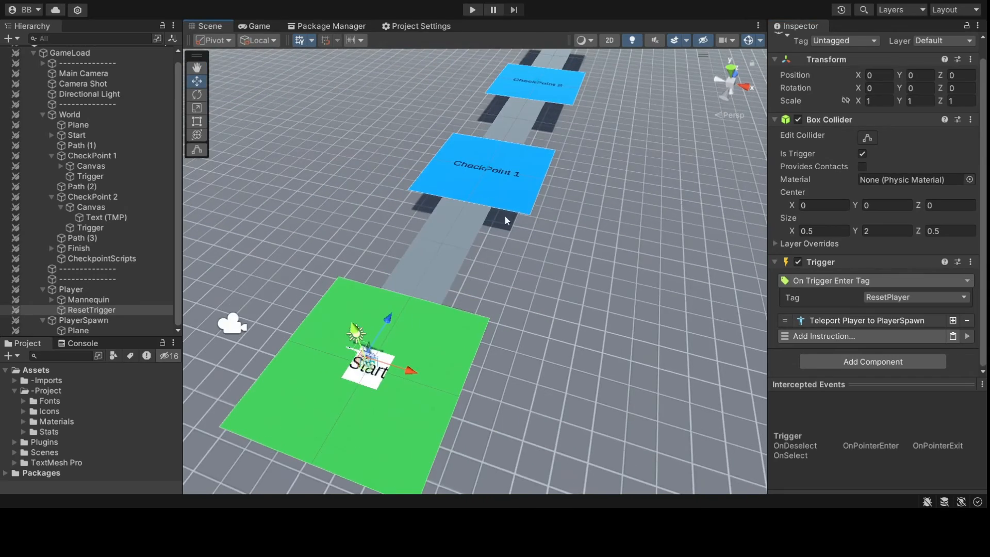
- Play the game, run the character from Start onto CheckPoint 1, and check World's Checkpoints at 0 / 0
{"action": "left_click", "coordinate": [473, 10]}
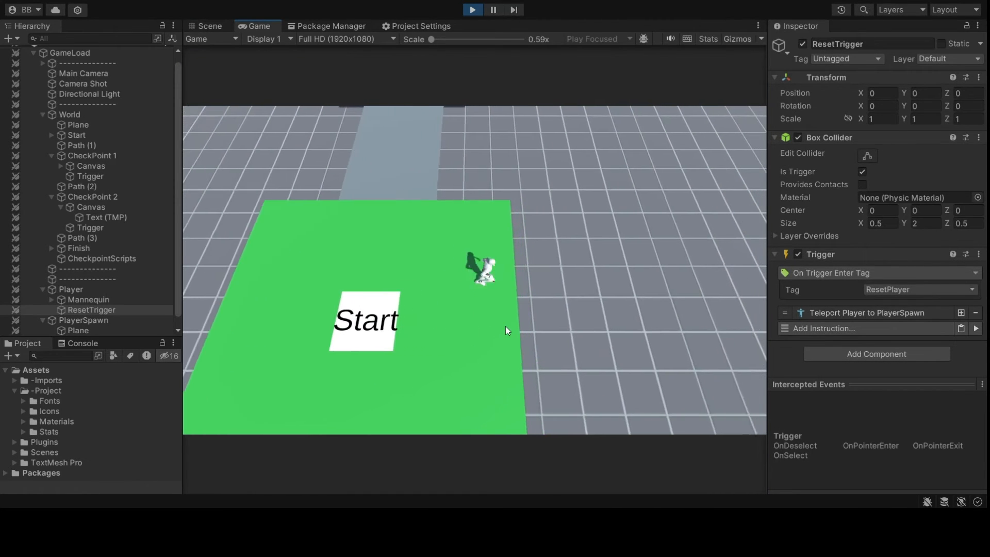
{"action": "key", "text": "w"}
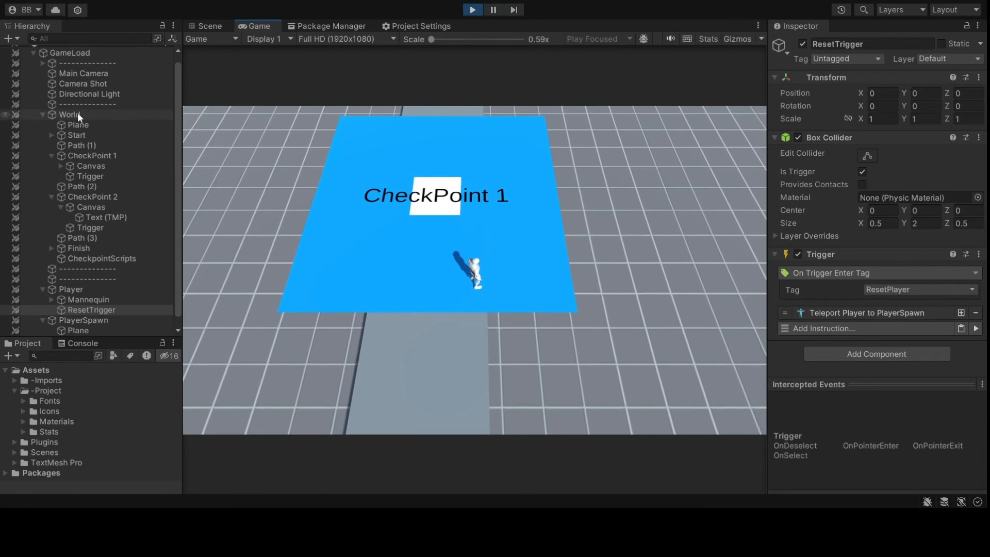
{"action": "left_click", "coordinate": [77, 113]}
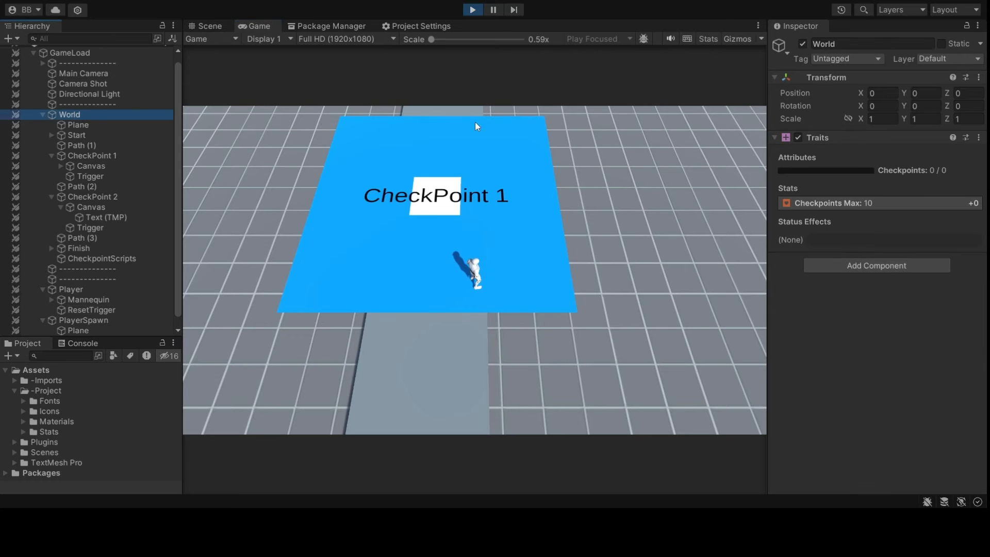
- Stop the game and set the Checkpoints attribute's Max Value to the CheckpointsMax stat
{"action": "left_click", "coordinate": [917, 251]}
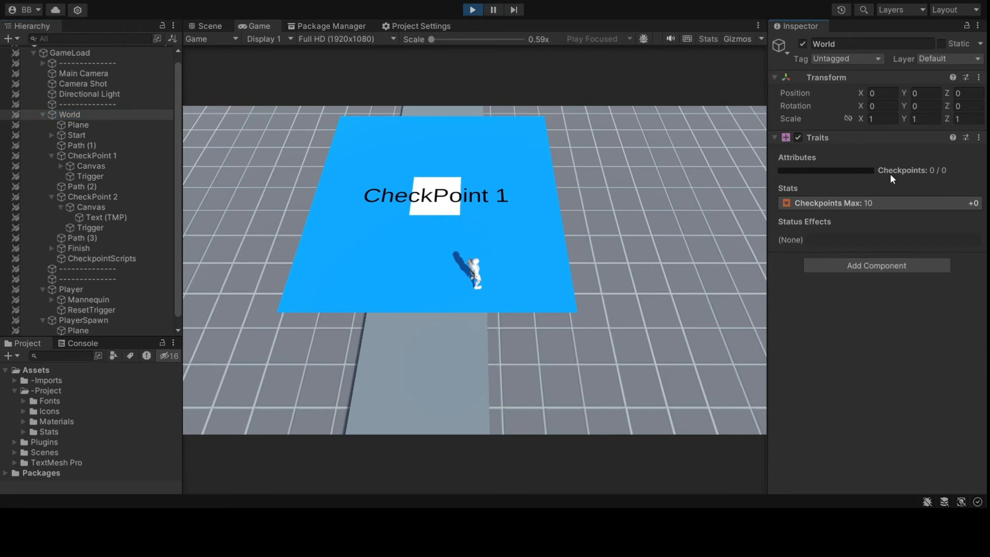
{"action": "left_click", "coordinate": [475, 11]}
{"action": "left_click", "coordinate": [24, 432]}
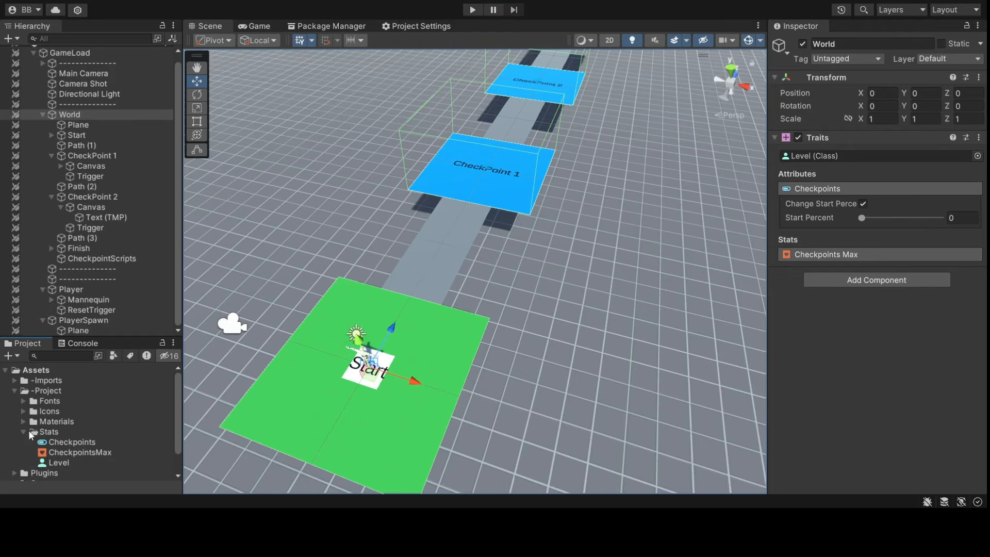
{"action": "left_click", "coordinate": [57, 442]}
{"action": "left_click", "coordinate": [62, 453]}
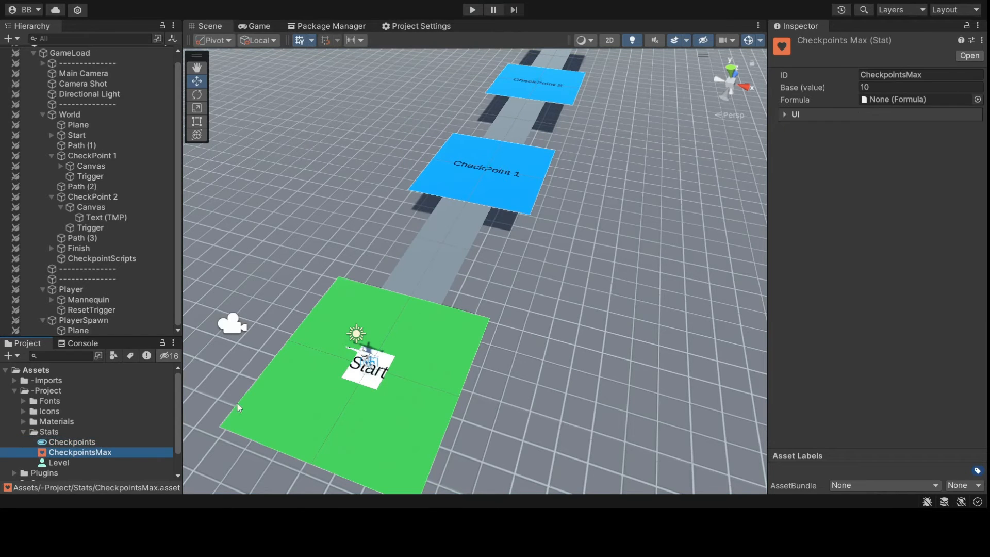
{"action": "left_click", "coordinate": [102, 444]}
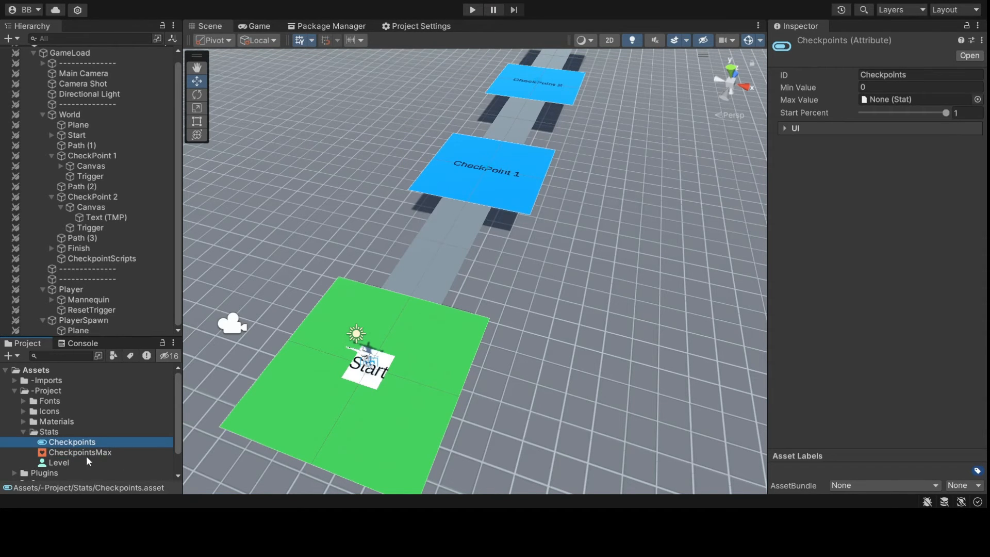
{"action": "left_click_drag", "start_coordinate": [76, 456], "coordinate": [905, 99]}
- Review the Level class, select World, and start another play test
{"action": "left_click", "coordinate": [72, 463]}
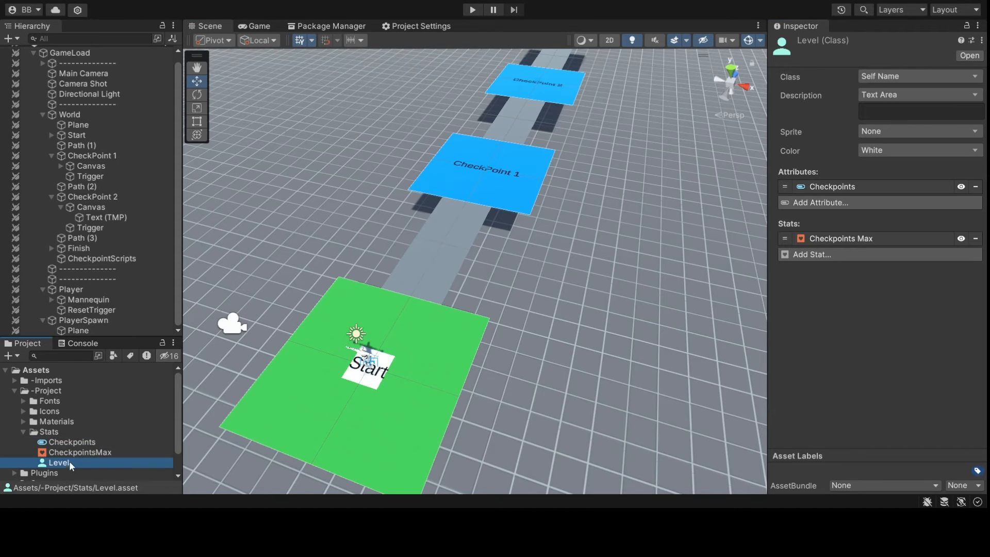
{"action": "left_click", "coordinate": [70, 115]}
{"action": "key", "text": "ctrl+p"}
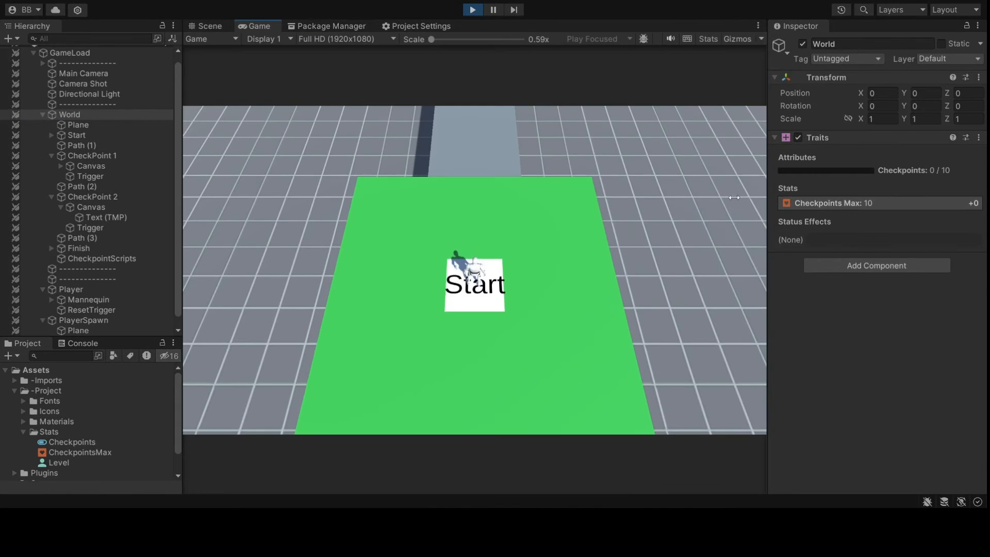
{"action": "key", "text": "w"}
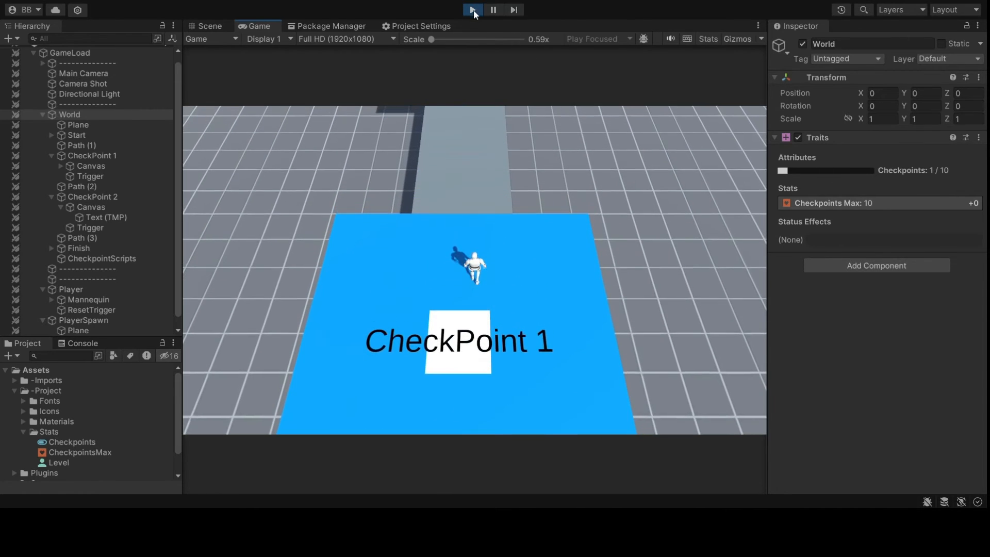
{"action": "left_click", "coordinate": [473, 10]}
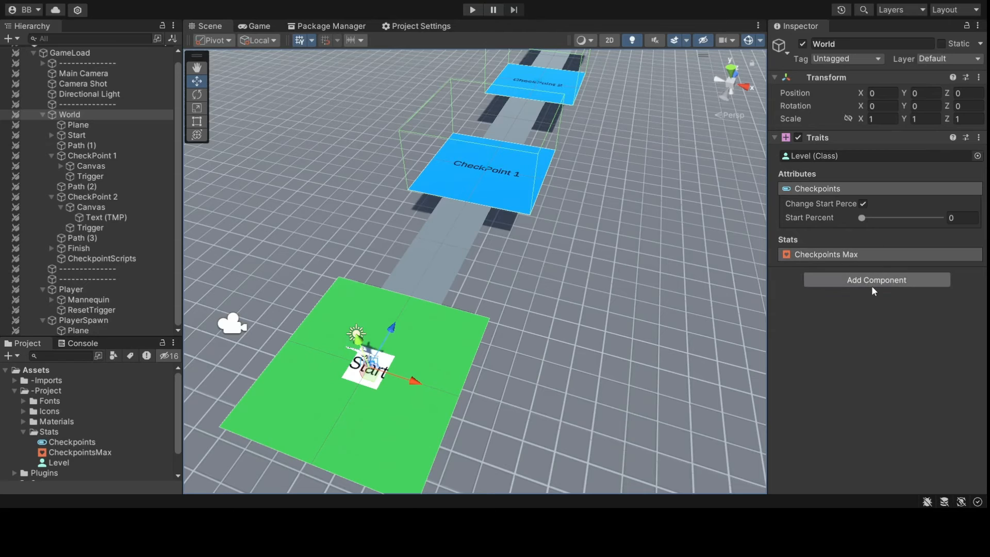
- Add a Remember component to World, remove the default memories, and add an Attributes memory
{"action": "left_click", "coordinate": [864, 324]}
{"action": "left_click", "coordinate": [975, 292]}
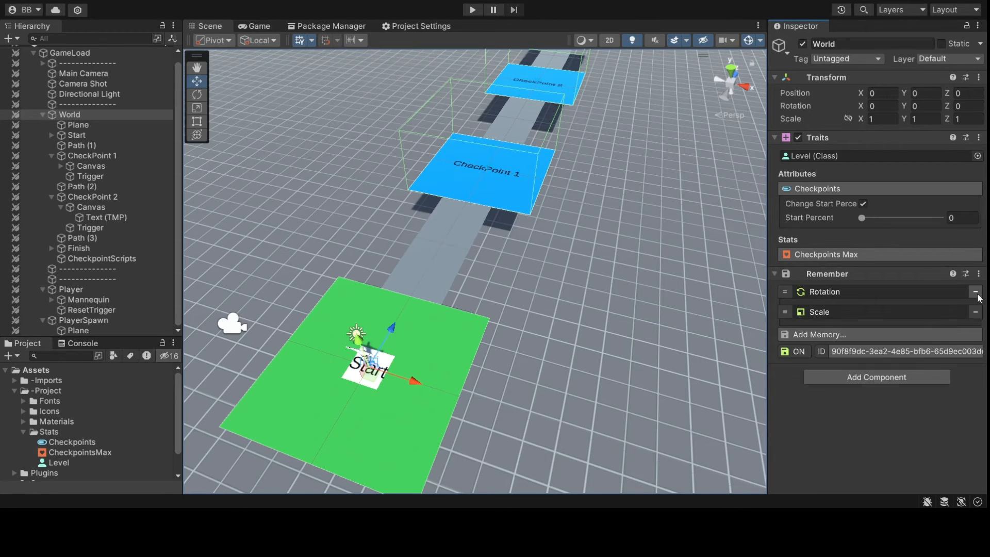
{"action": "left_click", "coordinate": [975, 292]}
{"action": "left_click", "coordinate": [975, 292]}
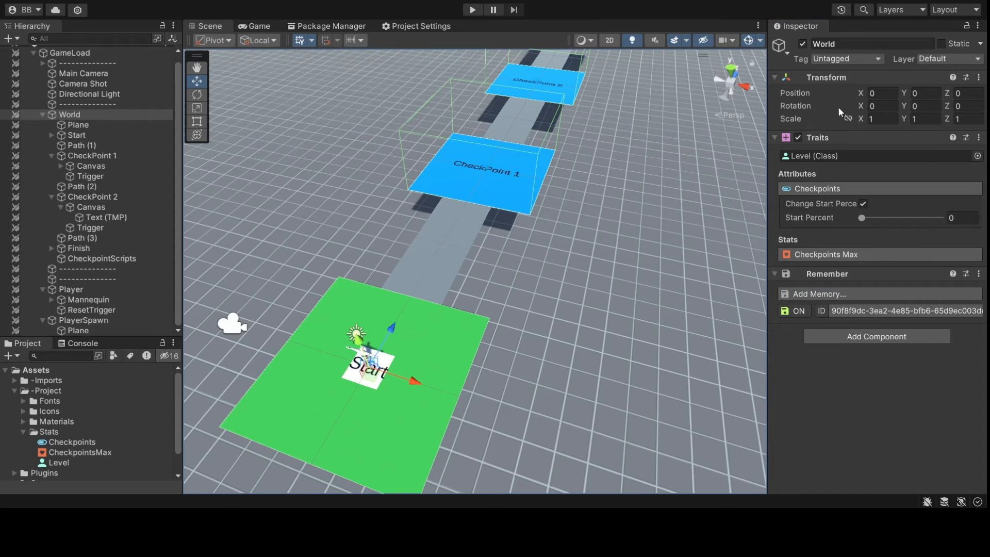
{"action": "left_click", "coordinate": [840, 78]}
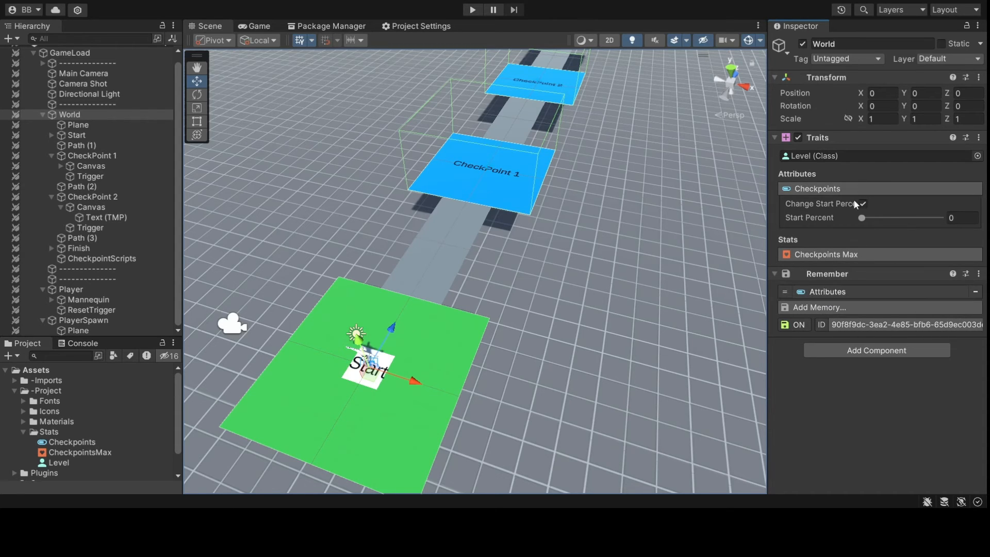
{"action": "left_click_drag", "start_coordinate": [513, 314], "coordinate": [331, 239], "text": "alt"}
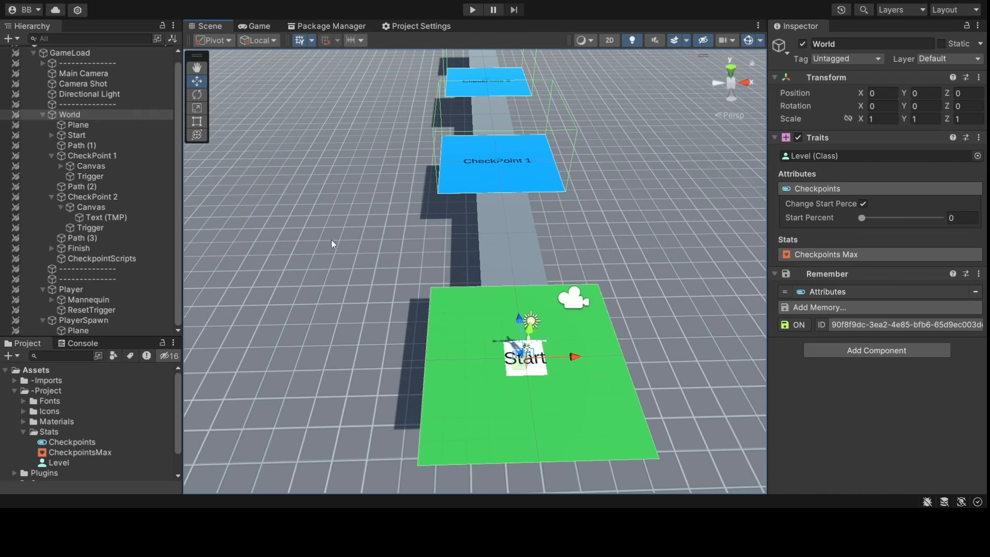
{"action": "scroll", "coordinate": [64, 119], "scroll_direction": "up", "scroll_amount": 1}
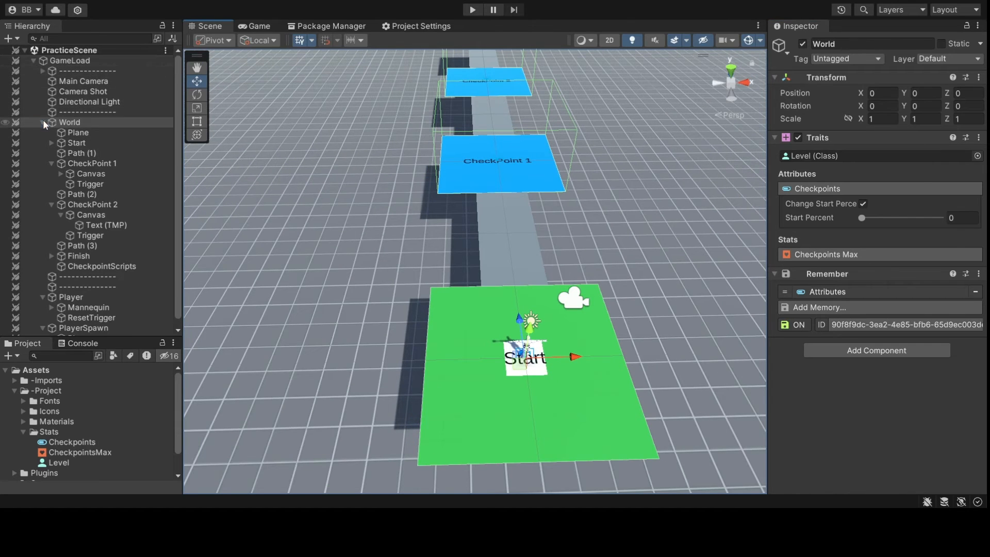
- Collapse World, Player and PlayerSpawn in the Hierarchy and show the Game view
{"action": "left_click", "coordinate": [42, 122]}
{"action": "left_click", "coordinate": [43, 153]}
{"action": "left_click", "coordinate": [43, 164]}
{"action": "left_click", "coordinate": [86, 202]}
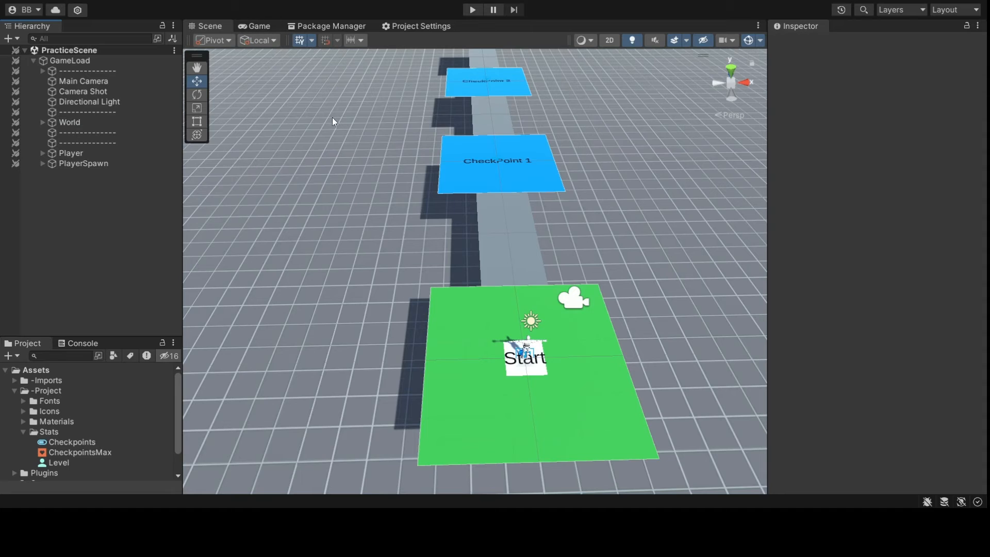
{"action": "left_click", "coordinate": [262, 27]}
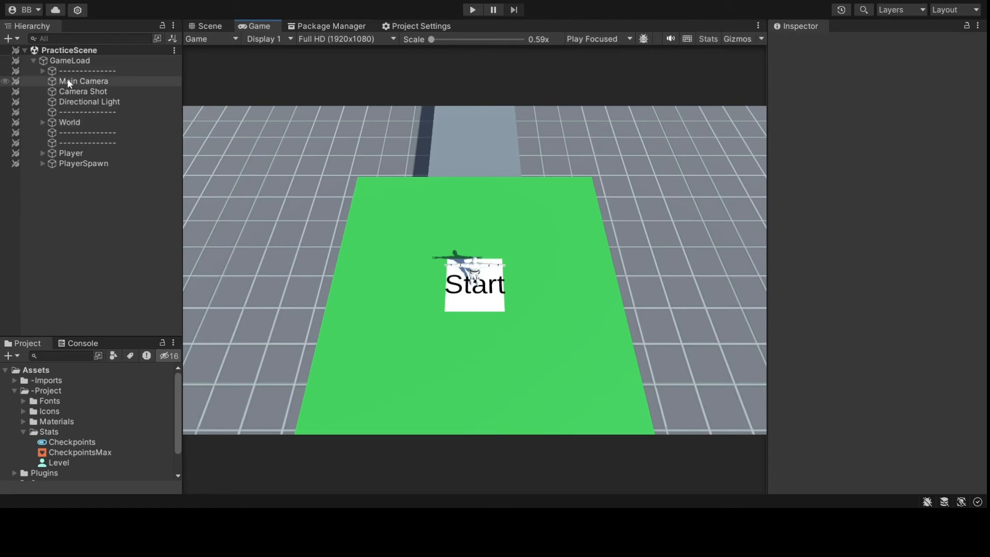
- Create a Canvas under GameLoad and move it above World
{"action": "left_click", "coordinate": [73, 60]}
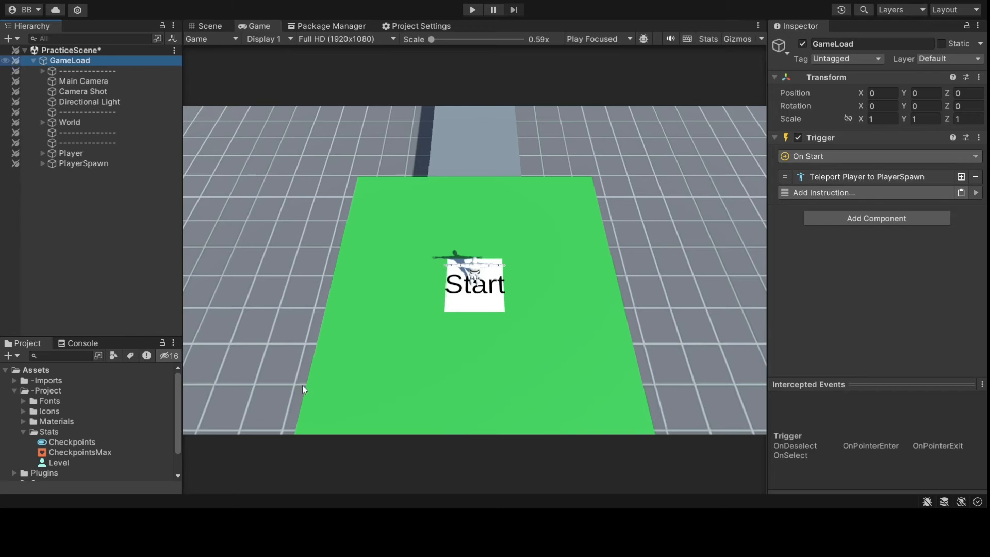
{"action": "key", "text": "ctrl+shift+v"}
{"action": "left_click", "coordinate": [116, 241]}
{"action": "left_click_drag", "start_coordinate": [73, 174], "coordinate": [74, 147]}
- Duplicate the Canvas and set its scaler to Scale With Screen Size at 1920×1080
{"action": "left_click", "coordinate": [77, 122]}
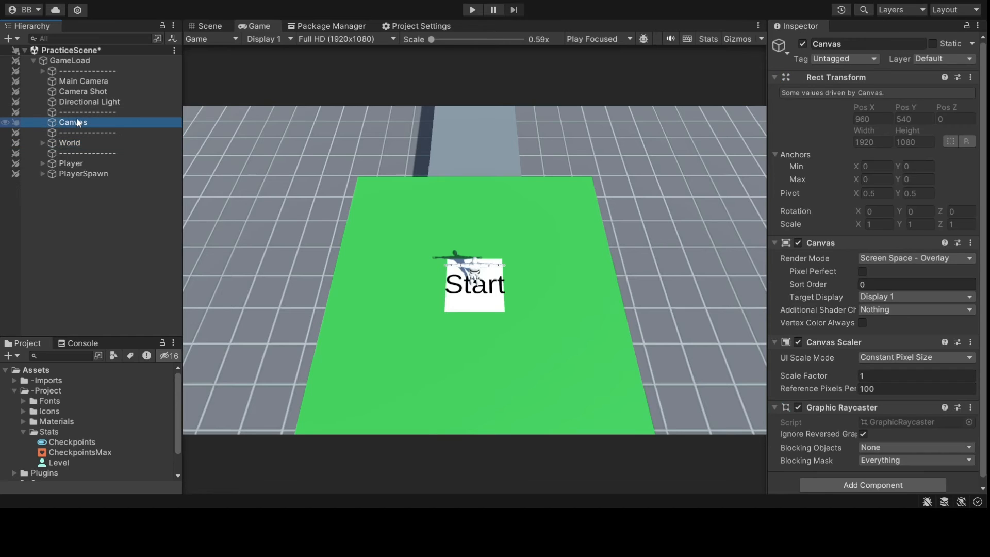
{"action": "key", "text": "ctrl+d"}
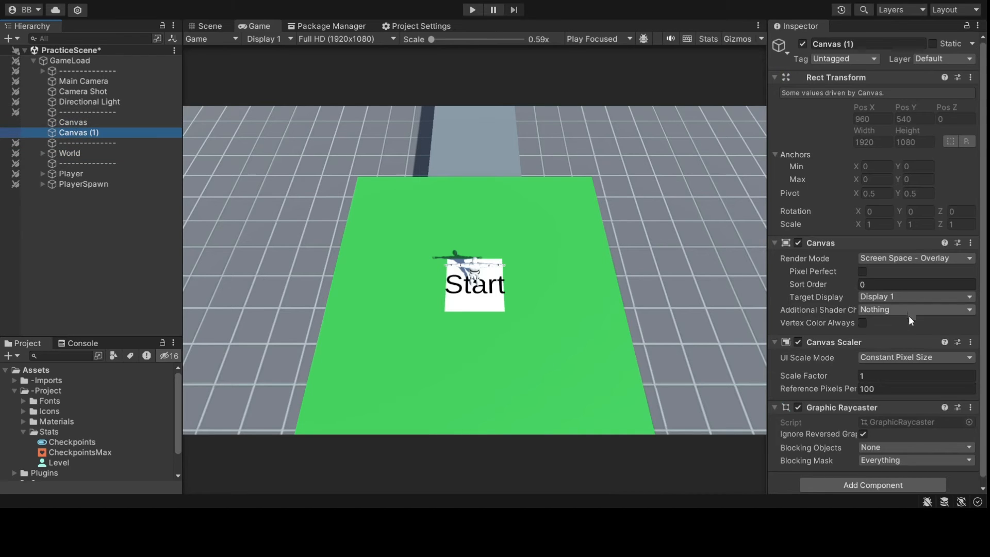
{"action": "scroll", "coordinate": [919, 355], "scroll_direction": "down", "scroll_amount": 1}
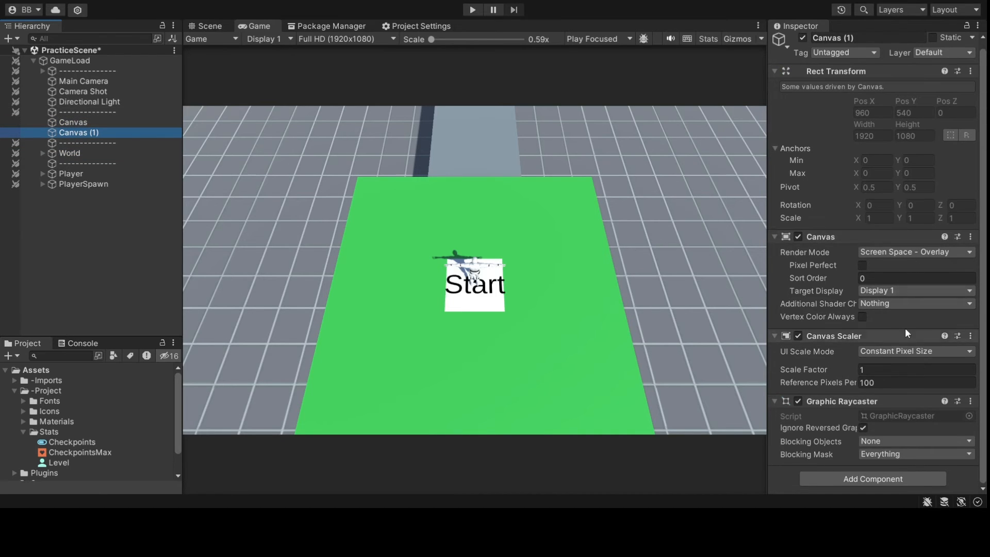
{"action": "left_click", "coordinate": [917, 351]}
{"action": "left_click", "coordinate": [908, 369]}
{"action": "left_click", "coordinate": [840, 382]}
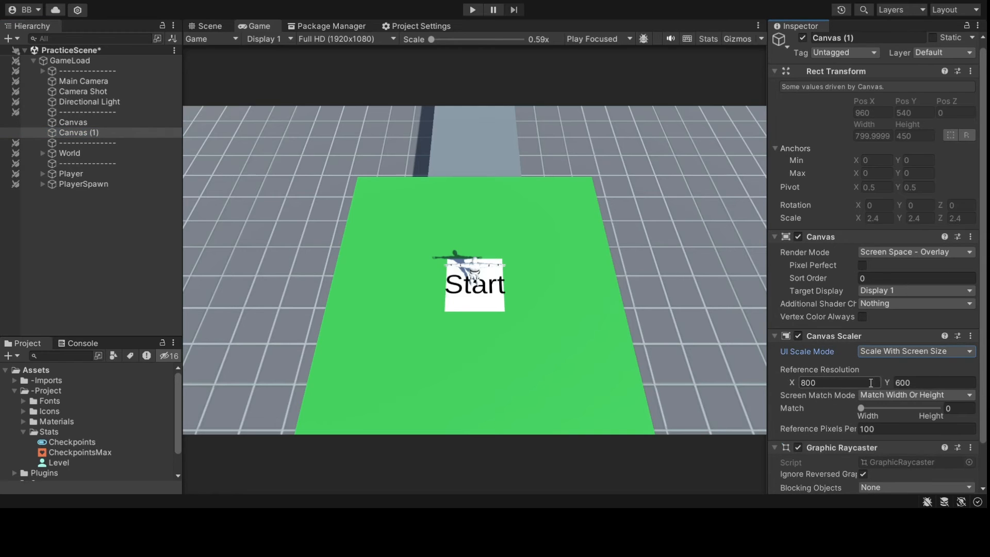
{"action": "type", "text": "1920"}
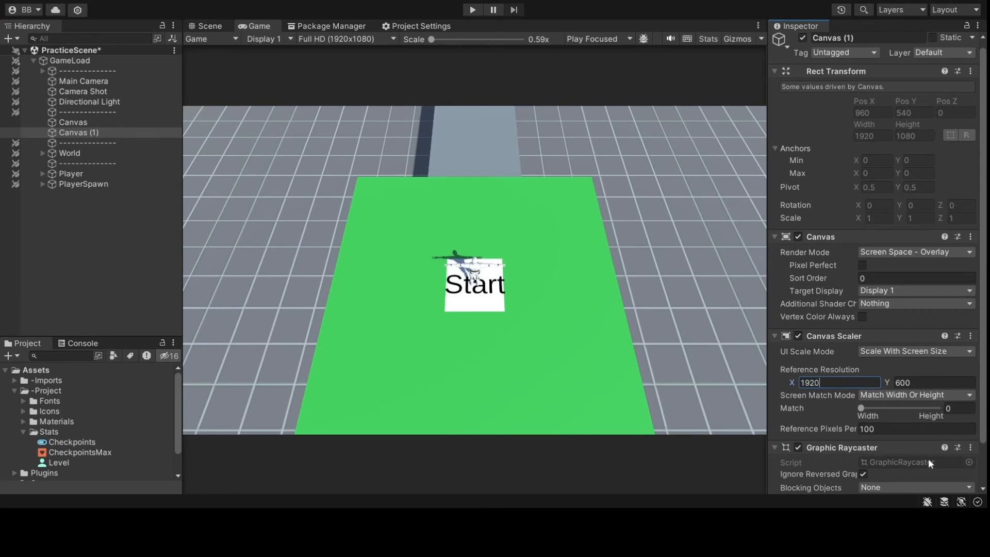
{"action": "left_click", "coordinate": [904, 383]}
{"action": "type", "text": "1080"}
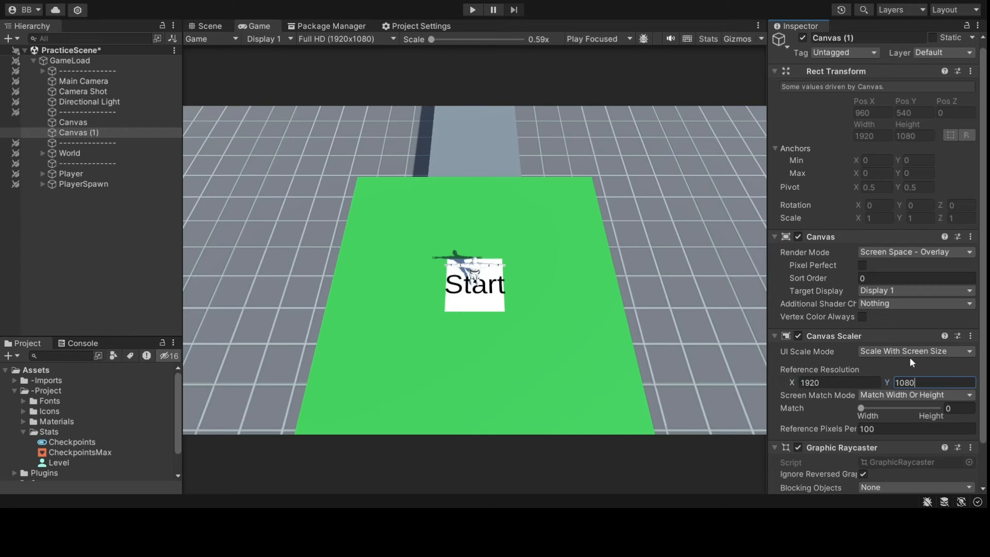
{"action": "left_click", "coordinate": [876, 334]}
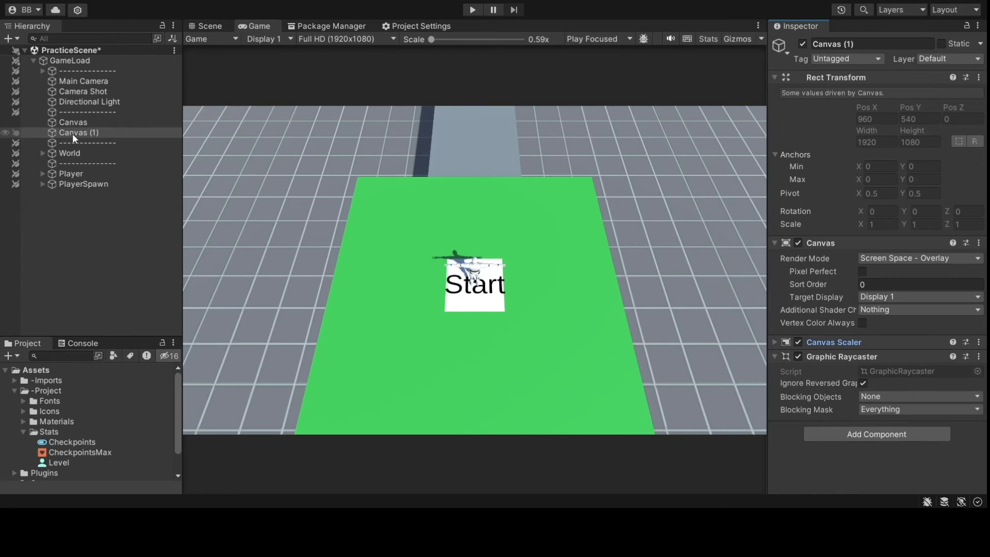
- Rename the duplicated Canvas (1) to CanvasLoad
{"action": "left_click_drag", "start_coordinate": [855, 44], "coordinate": [841, 44]}
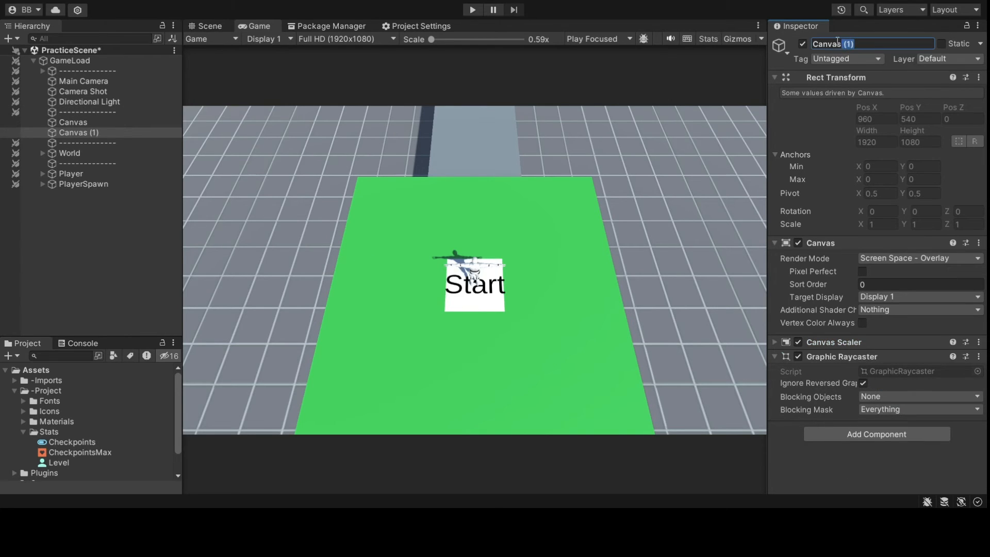
{"action": "type", "text": "Load"}
{"action": "key", "text": "Return"}
{"action": "left_click", "coordinate": [96, 132]}
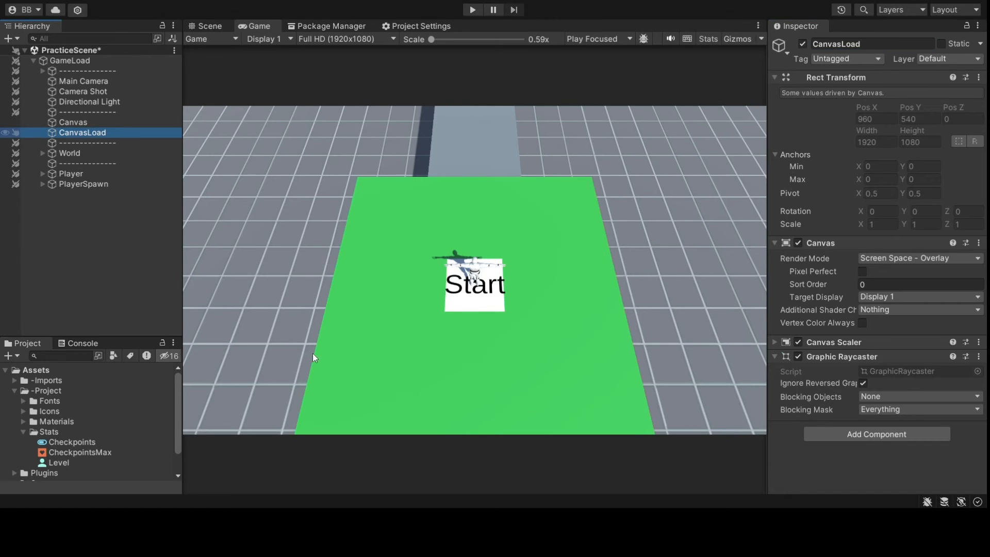
- Add a black Image under CanvasLoad and frame it in a Back orthographic Scene view
{"action": "key", "text": "ctrl+shift+i"}
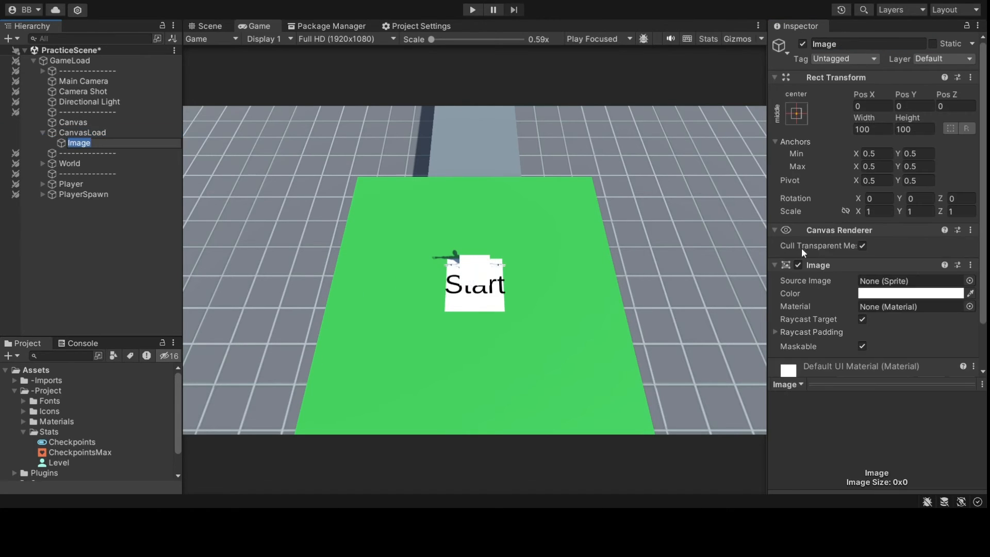
{"action": "left_click", "coordinate": [916, 293]}
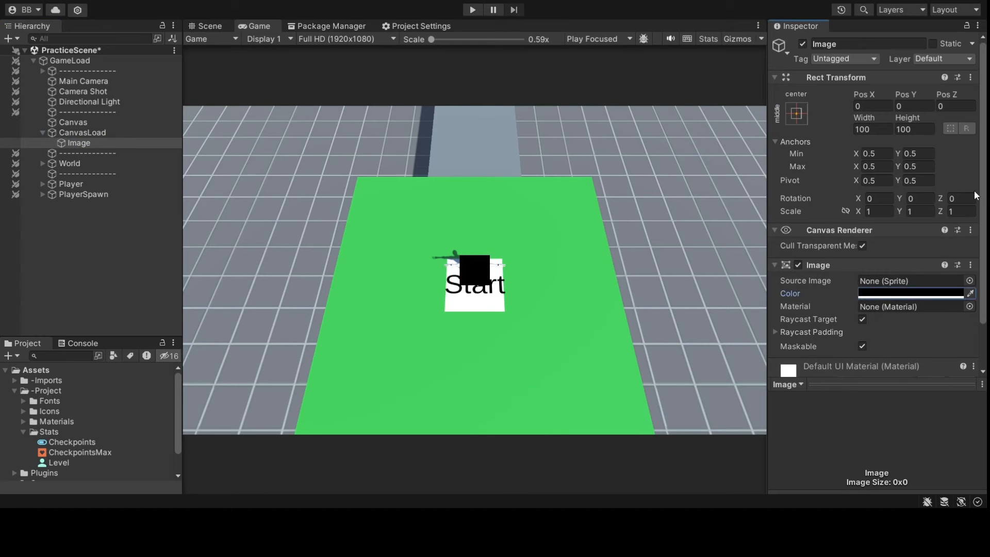
{"action": "left_click", "coordinate": [206, 25]}
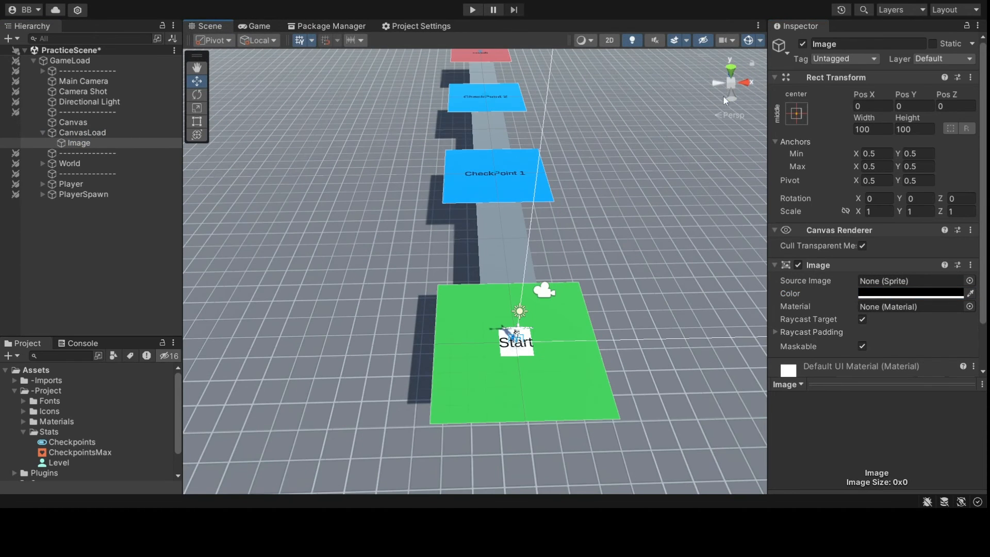
{"action": "left_click", "coordinate": [728, 91]}
{"action": "left_click", "coordinate": [731, 83]}
{"action": "key", "text": "f"}
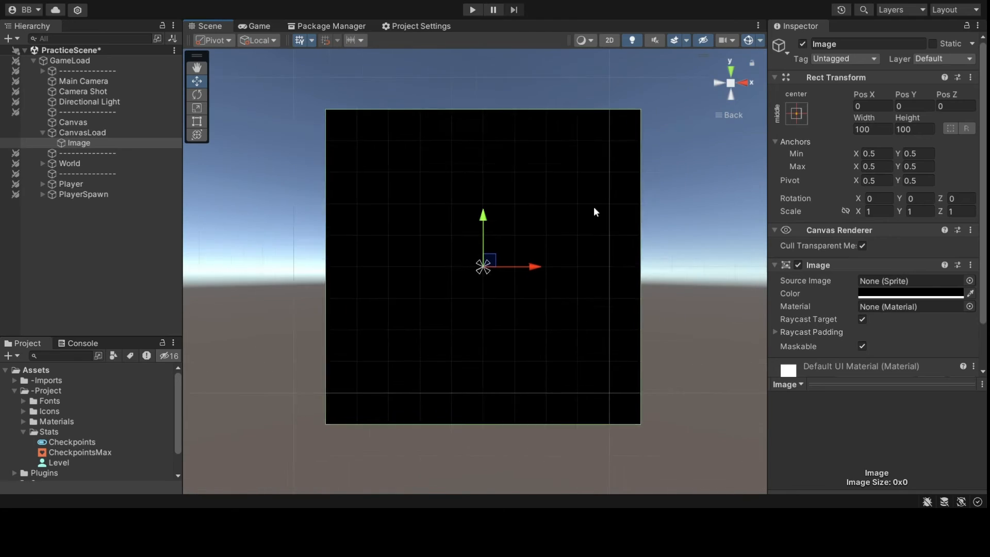
- Stretch the black image with the Rect tool to fill the 1920×1080 canvas
{"action": "key", "text": "t"}
{"action": "scroll", "coordinate": [546, 236], "scroll_direction": "down", "scroll_amount": 3}
{"action": "left_click_drag", "start_coordinate": [515, 230], "coordinate": [587, 160]}
{"action": "scroll", "coordinate": [497, 299], "scroll_direction": "down", "scroll_amount": 5}
{"action": "left_click_drag", "start_coordinate": [460, 288], "coordinate": [272, 378], "text": "shift"}
{"action": "left_click_drag", "start_coordinate": [318, 235], "coordinate": [225, 132]}
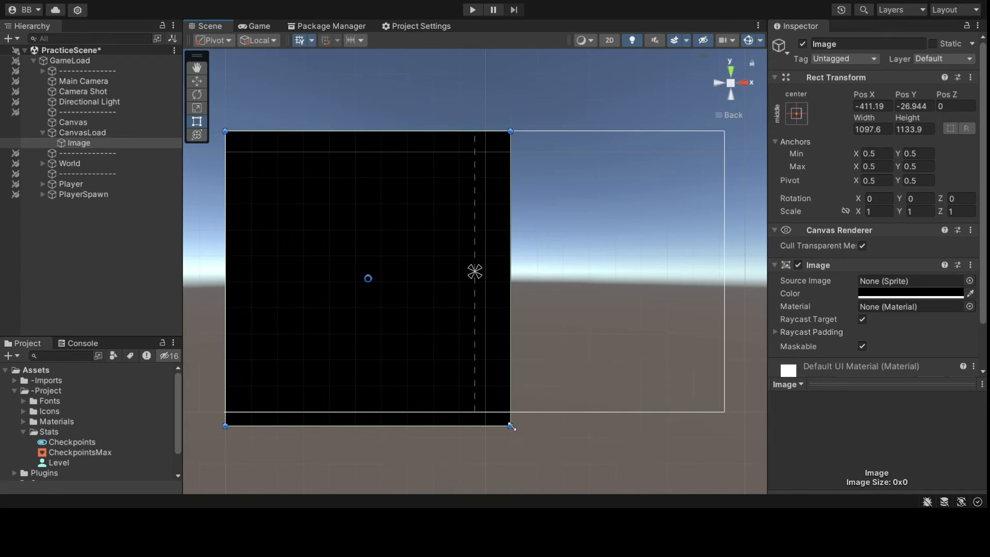
{"action": "left_click_drag", "start_coordinate": [510, 426], "coordinate": [724, 412]}
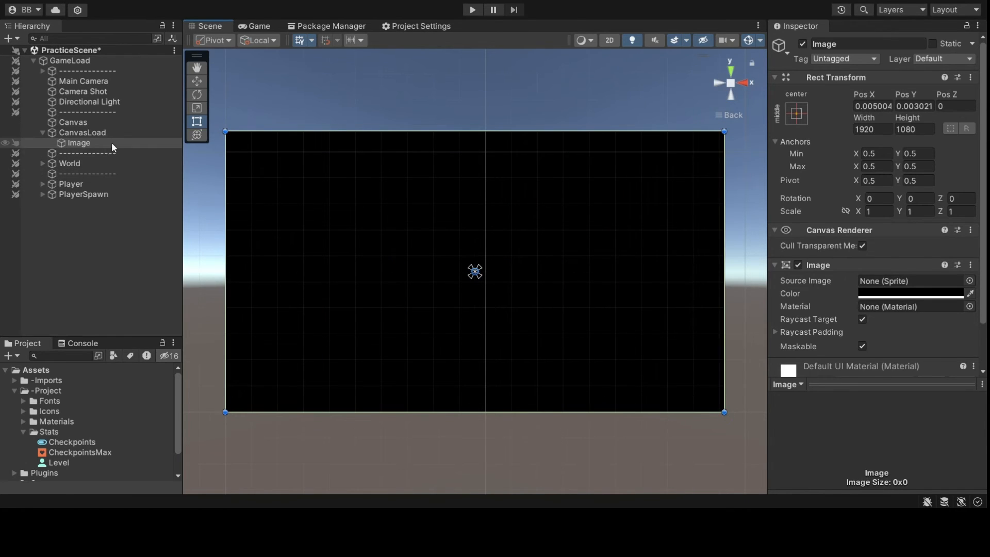
{"action": "left_click", "coordinate": [112, 143]}
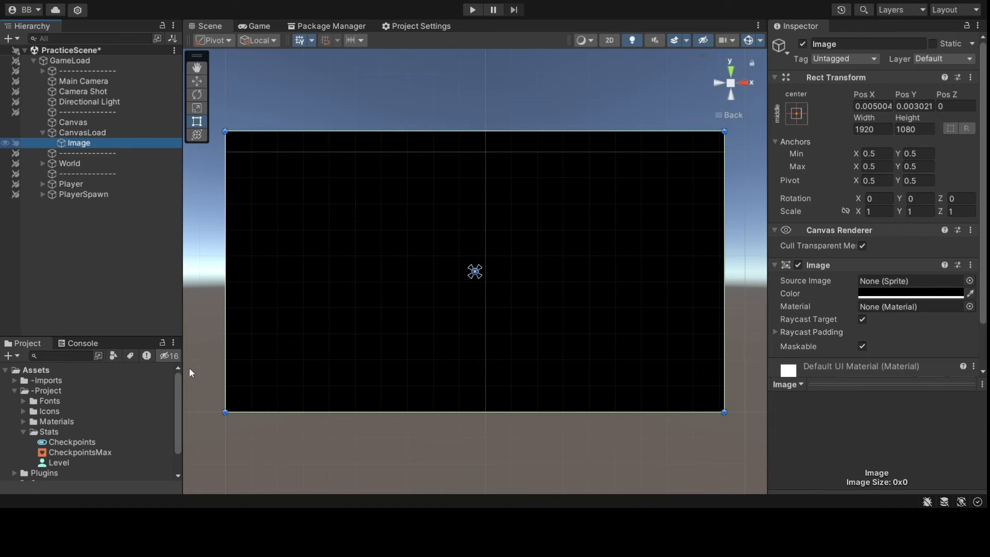
- Add a centred TextMeshPro label reading LOADING at font size about 108 on the image
{"action": "key", "text": "ctrl+shift+t"}
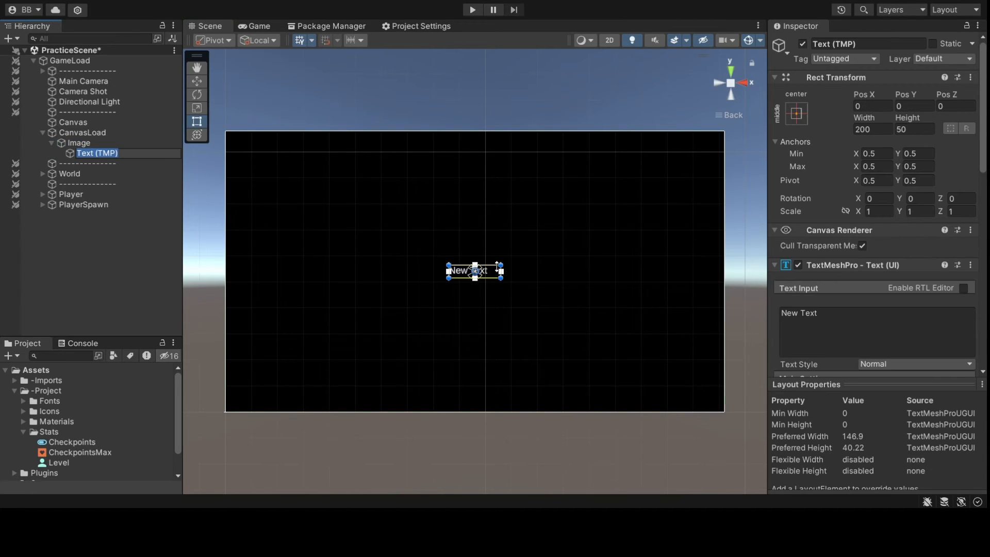
{"action": "left_click_drag", "start_coordinate": [501, 265], "coordinate": [701, 202]}
{"action": "left_click_drag", "start_coordinate": [644, 237], "coordinate": [546, 269]}
{"action": "scroll", "coordinate": [851, 294], "scroll_direction": "down", "scroll_amount": 5}
{"action": "left_click", "coordinate": [879, 342]}
{"action": "left_click", "coordinate": [879, 357]}
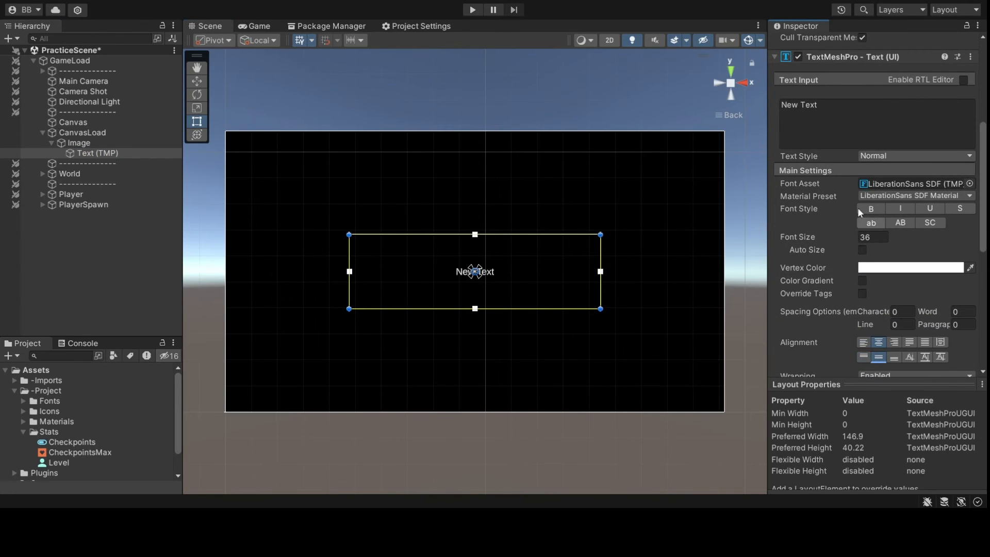
{"action": "left_click", "coordinate": [825, 121]}
{"action": "type", "text": "LOADING"}
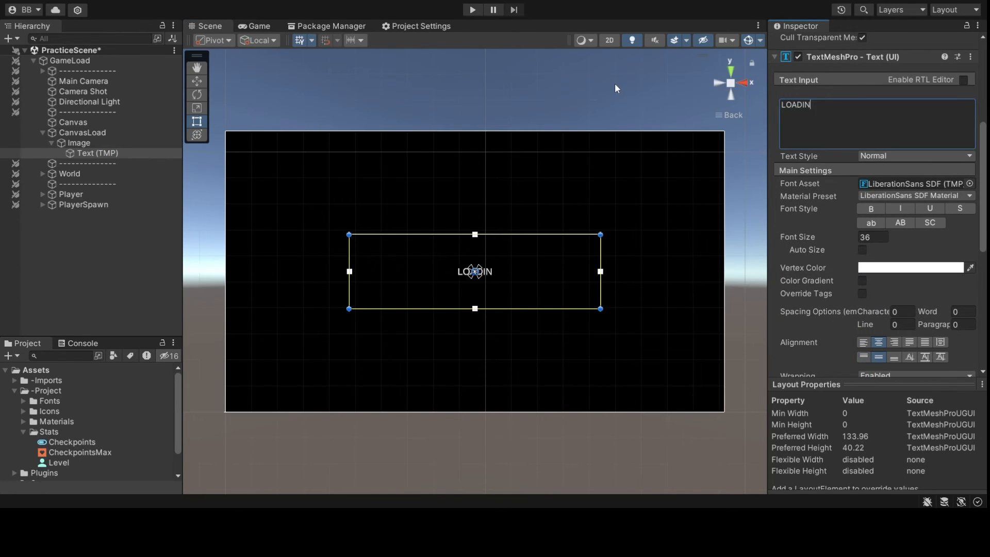
{"action": "key", "text": "Return"}
{"action": "left_click_drag", "start_coordinate": [857, 235], "coordinate": [444, 116]}
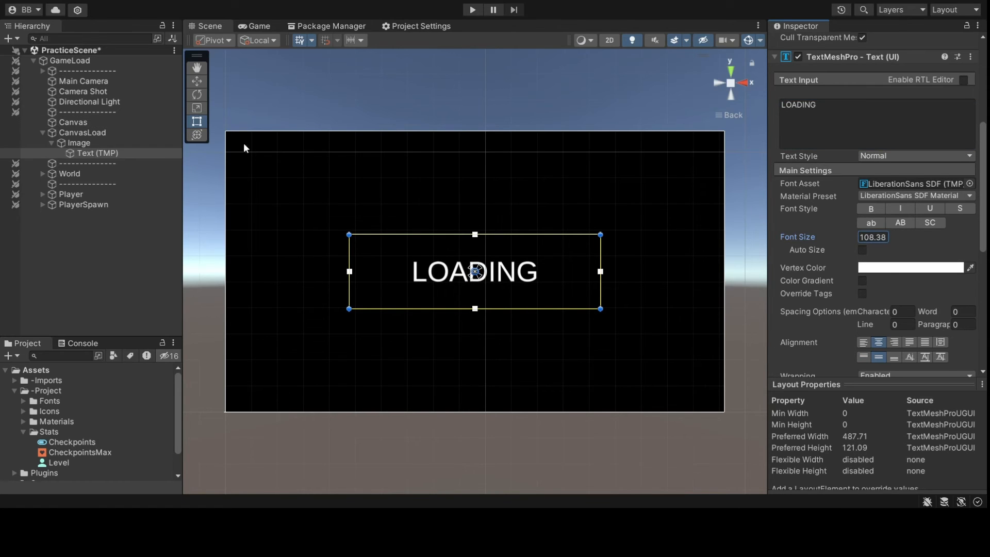
- Select CanvasLoad and collapse its Rect Transform and Canvas settings
{"action": "left_click", "coordinate": [116, 132]}
{"action": "left_click", "coordinate": [818, 76]}
{"action": "left_click", "coordinate": [821, 90]}
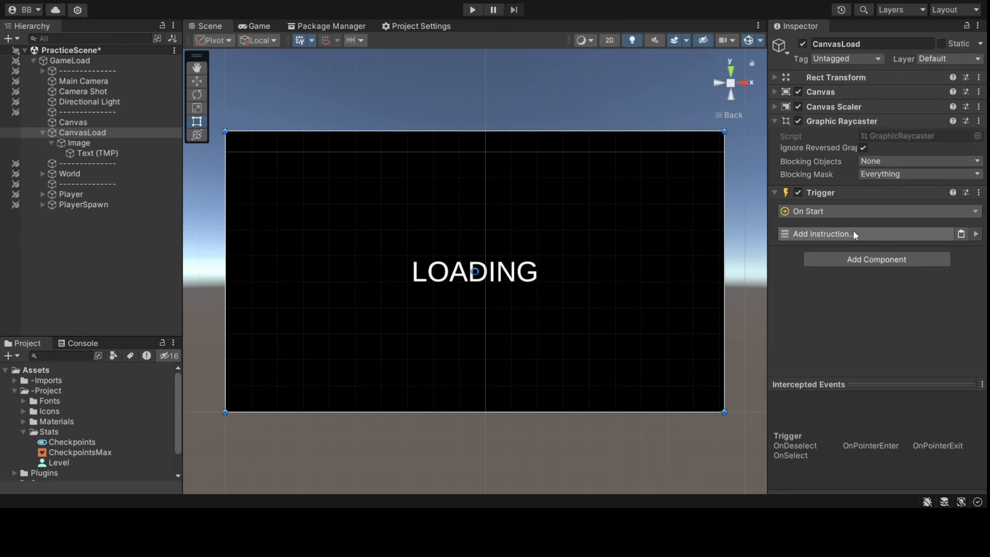
- Give CanvasLoad's Trigger a 1-second Wait then Set Active Self to False, firing On Enable
{"action": "left_click", "coordinate": [853, 230]}
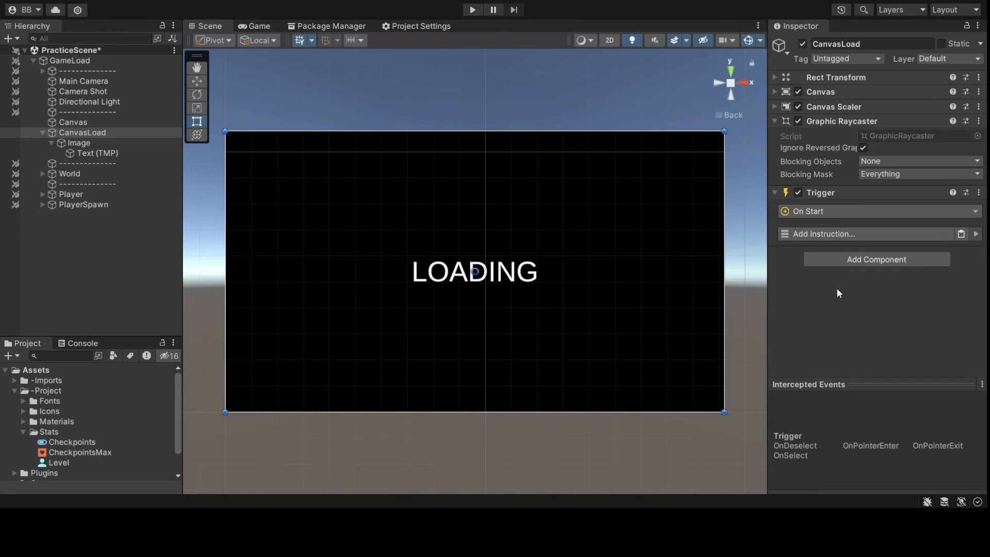
{"action": "left_click", "coordinate": [837, 288]}
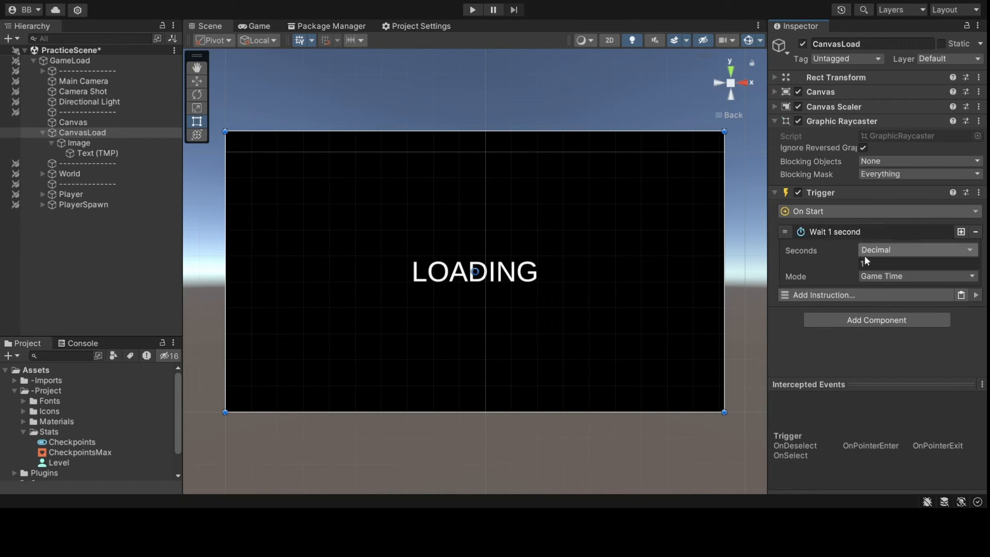
{"action": "left_click", "coordinate": [858, 295]}
{"action": "left_click", "coordinate": [853, 86]}
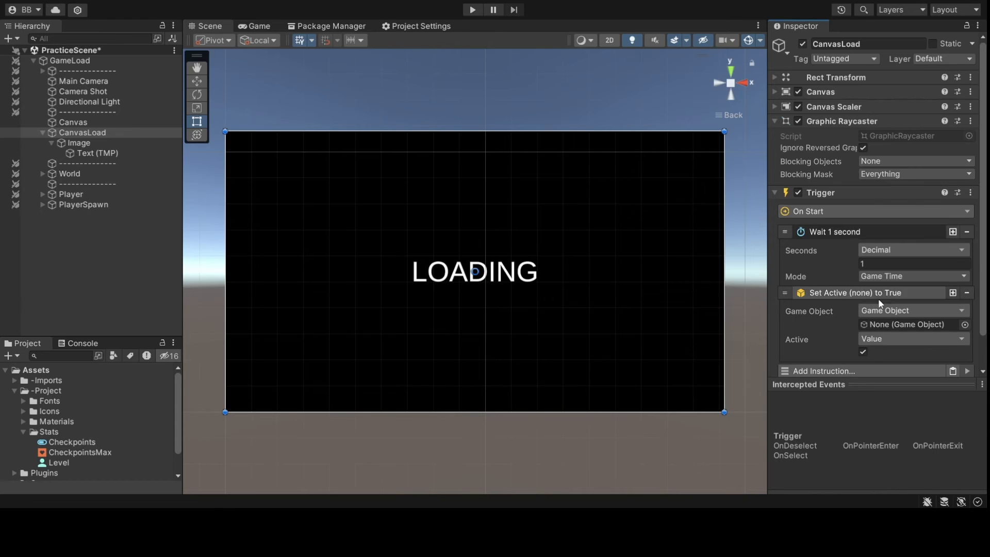
{"action": "left_click", "coordinate": [888, 311]}
{"action": "left_click", "coordinate": [895, 114]}
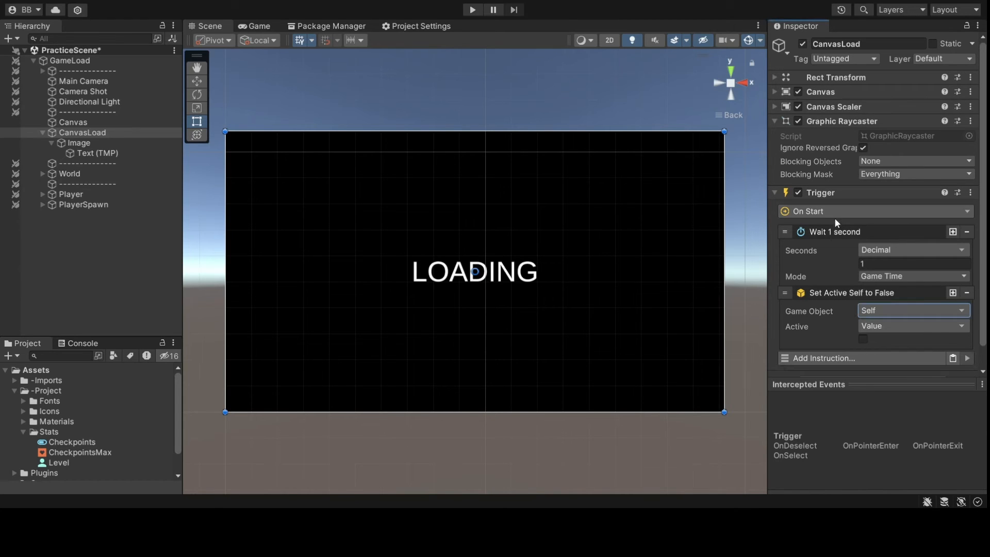
{"action": "left_click", "coordinate": [838, 216]}
{"action": "left_click", "coordinate": [834, 274]}
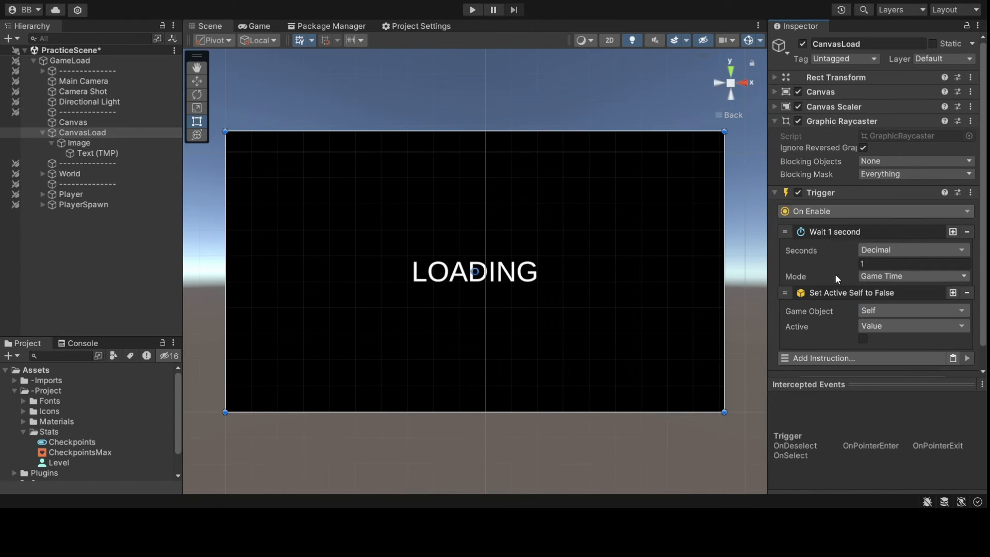
- Collapse the trigger instructions and deactivate the CanvasLoad object
{"action": "left_click", "coordinate": [830, 231]}
{"action": "left_click", "coordinate": [843, 246]}
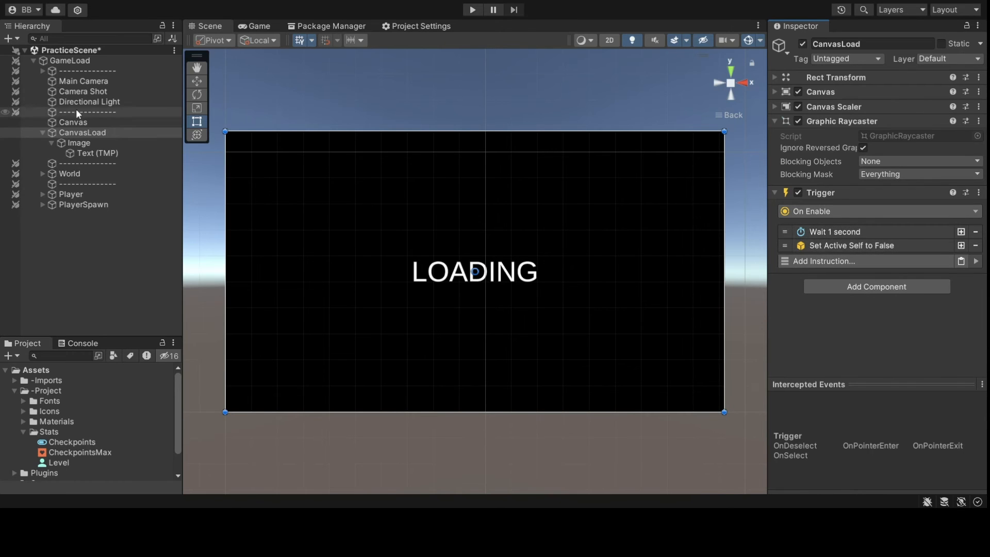
{"action": "key", "text": "alt+shift+a"}
{"action": "left_click", "coordinate": [97, 59]}
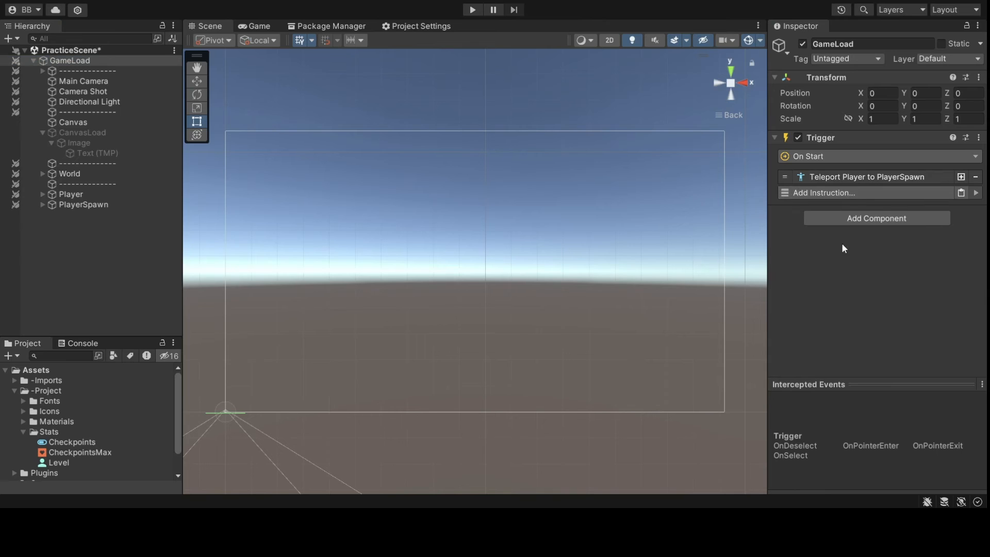
- Add a Set Active CanvasLoad instruction to GameLoad's trigger, placed before the PlayerSpawn teleport
{"action": "key", "text": "ctrl+v"}
{"action": "left_click_drag", "start_coordinate": [786, 191], "coordinate": [787, 178]}
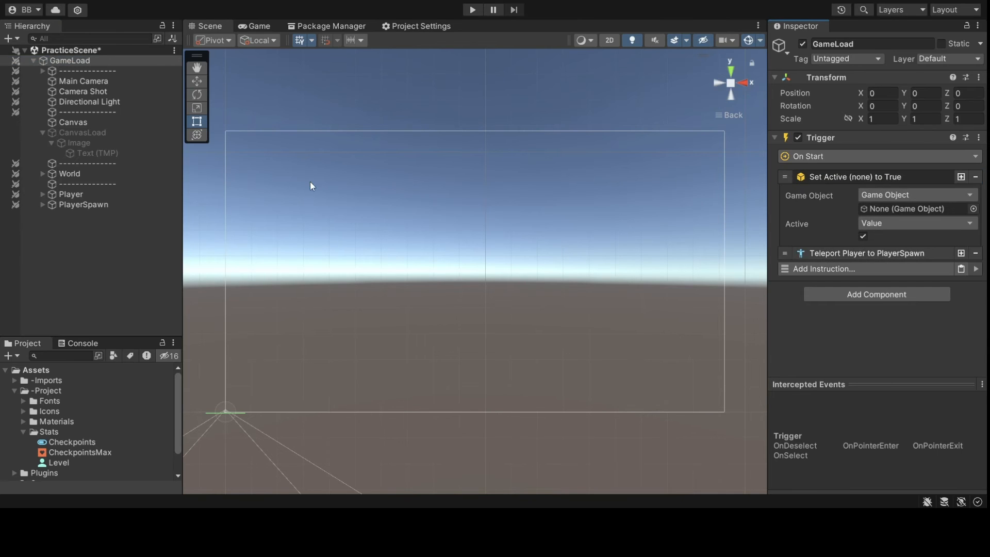
{"action": "left_click", "coordinate": [111, 134]}
{"action": "left_click_drag", "start_coordinate": [111, 134], "coordinate": [916, 209]}
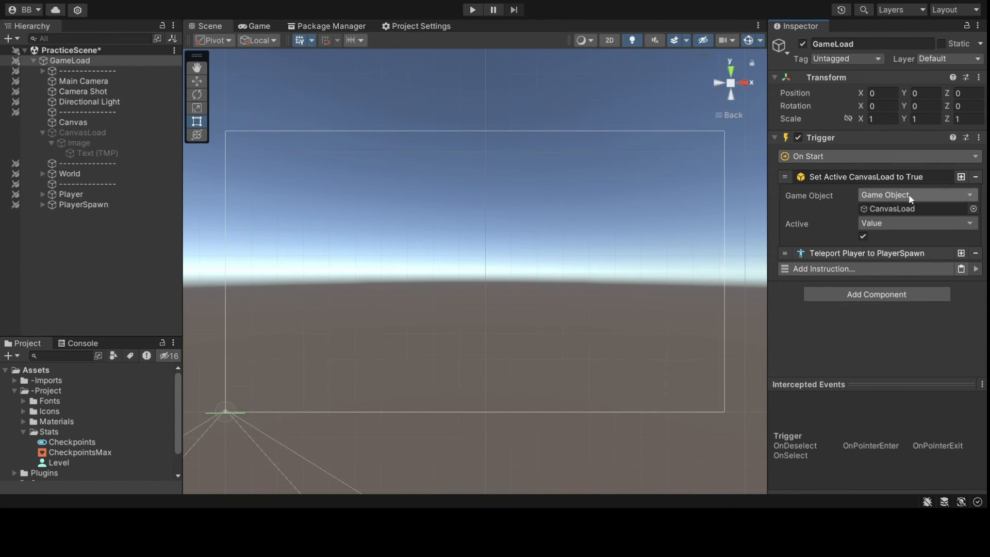
{"action": "left_click", "coordinate": [866, 177]}
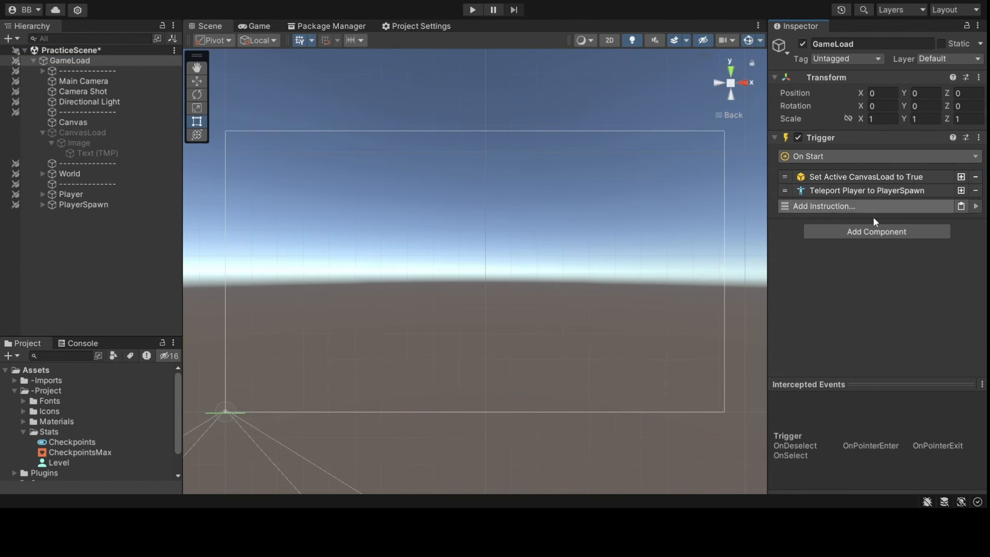
{"action": "left_click", "coordinate": [43, 132]}
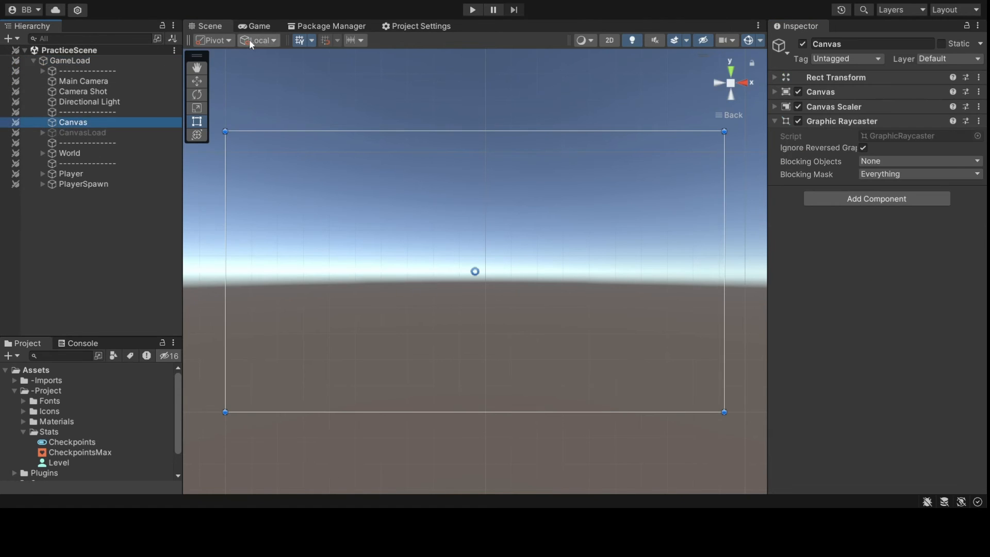
- Switch to the Game view and select the original Canvas in the Hierarchy
{"action": "left_click", "coordinate": [256, 25]}
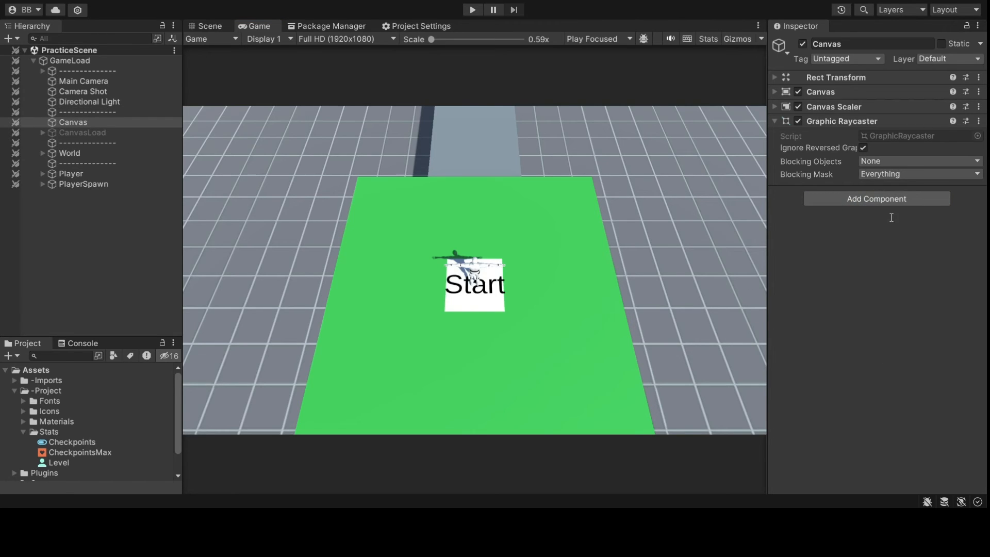
{"action": "left_click", "coordinate": [84, 121]}
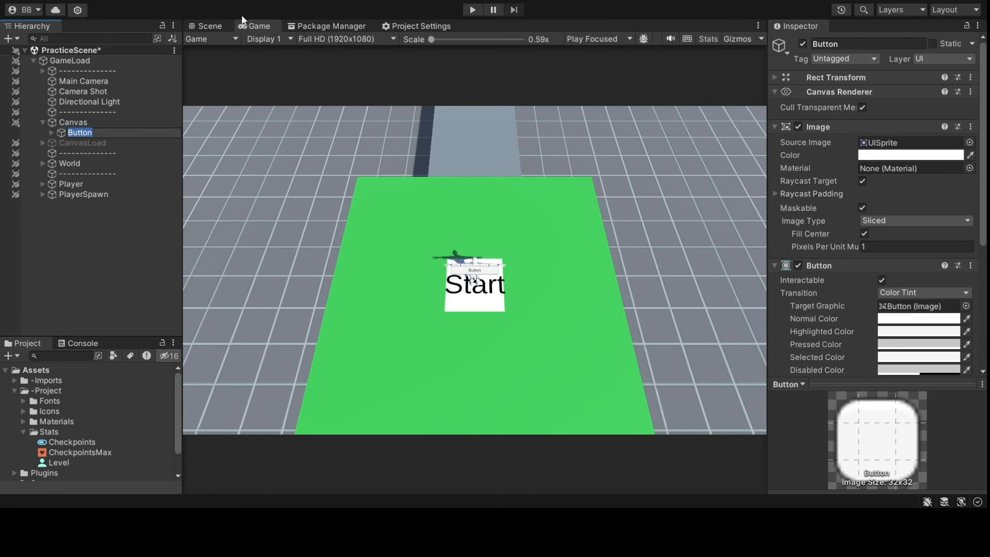
- Resize the button to a square at the canvas top-left and delete its default Text (TMP) child
{"action": "left_click", "coordinate": [210, 26]}
{"action": "scroll", "coordinate": [389, 203], "scroll_direction": "down", "scroll_amount": 3}
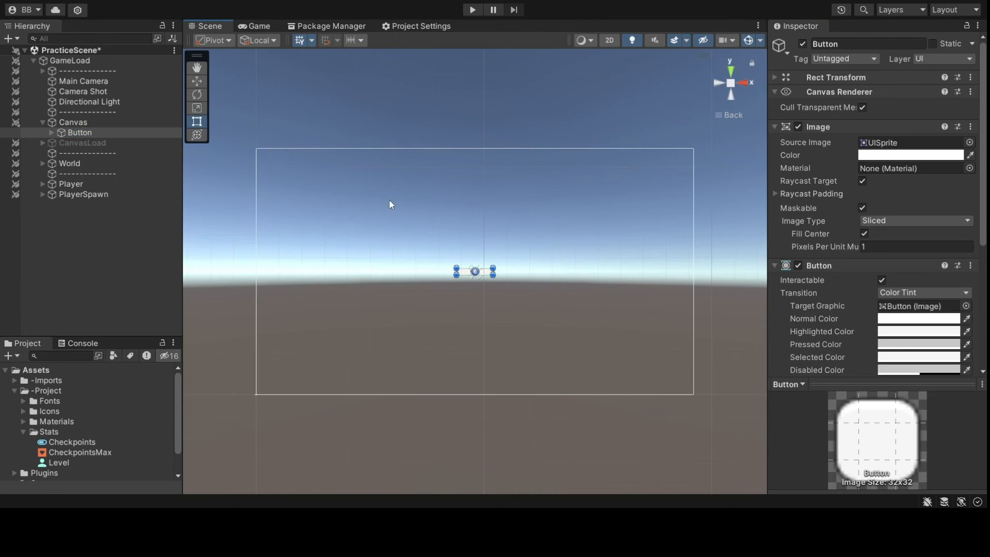
{"action": "scroll", "coordinate": [472, 260], "scroll_direction": "up", "scroll_amount": 3}
{"action": "left_click_drag", "start_coordinate": [457, 266], "coordinate": [245, 143]}
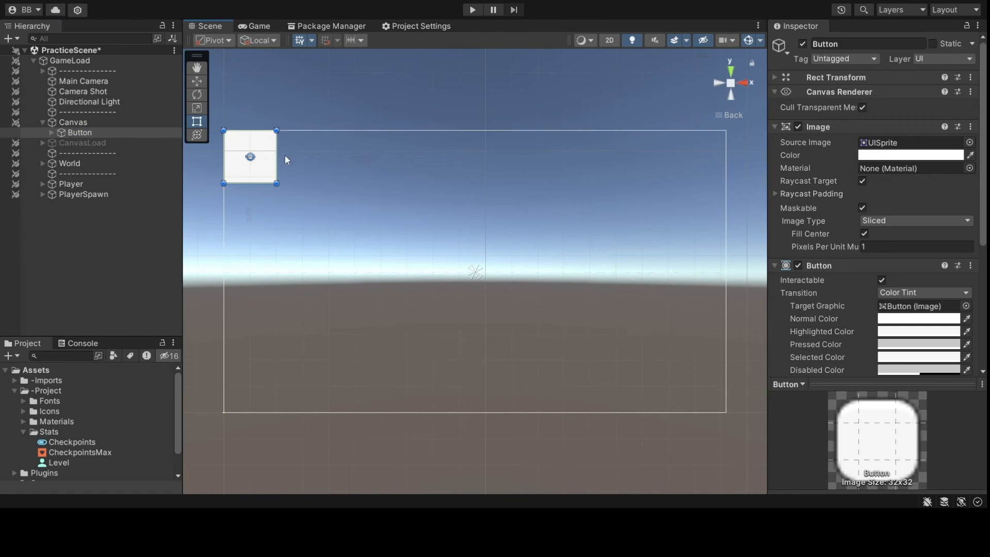
{"action": "left_click", "coordinate": [50, 133]}
{"action": "left_click", "coordinate": [81, 143]}
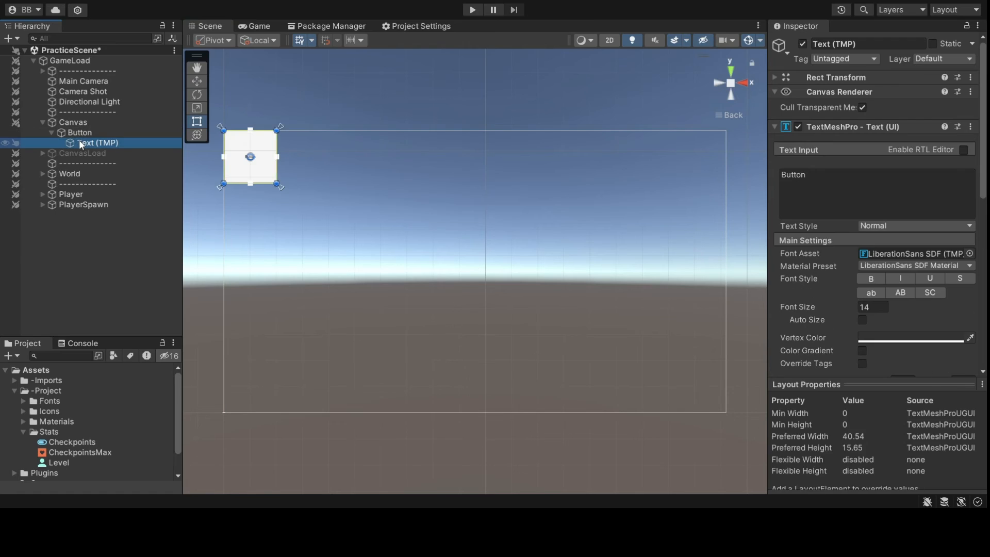
{"action": "key", "text": "Delete"}
- Set the button's Image colour to red
{"action": "left_click", "coordinate": [85, 132]}
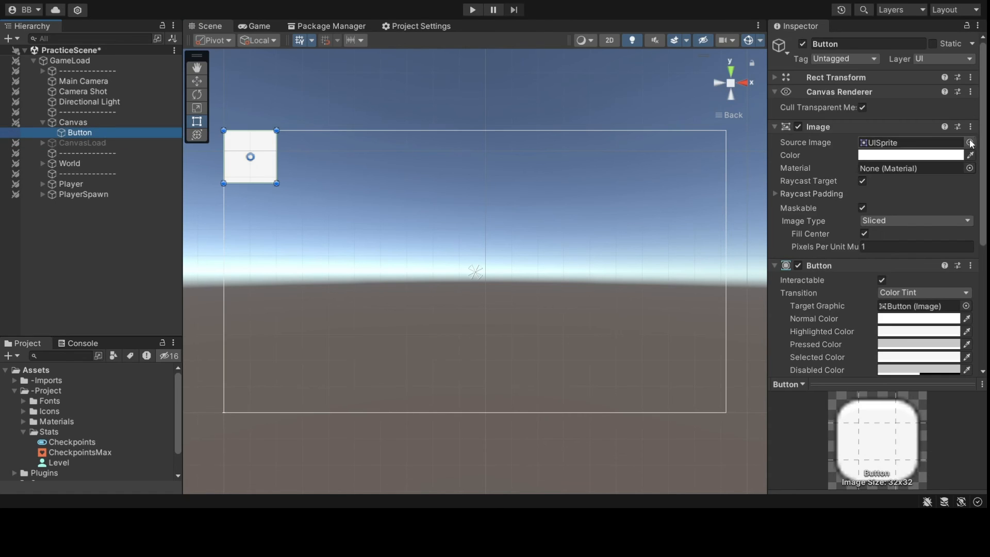
{"action": "left_click", "coordinate": [863, 143]}
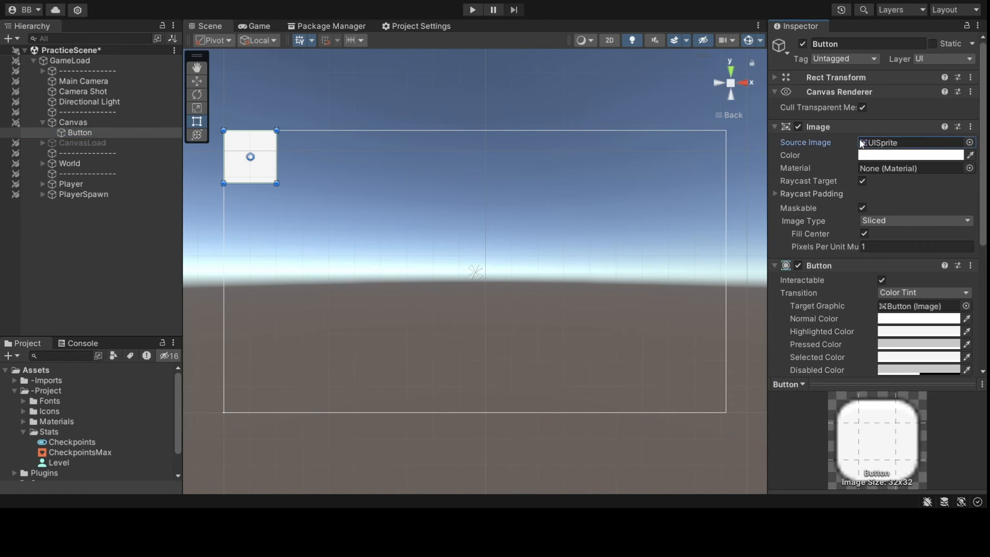
{"action": "left_click", "coordinate": [928, 156]}
{"action": "left_click_drag", "start_coordinate": [916, 228], "coordinate": [981, 180]}
{"action": "left_click", "coordinate": [975, 160]}
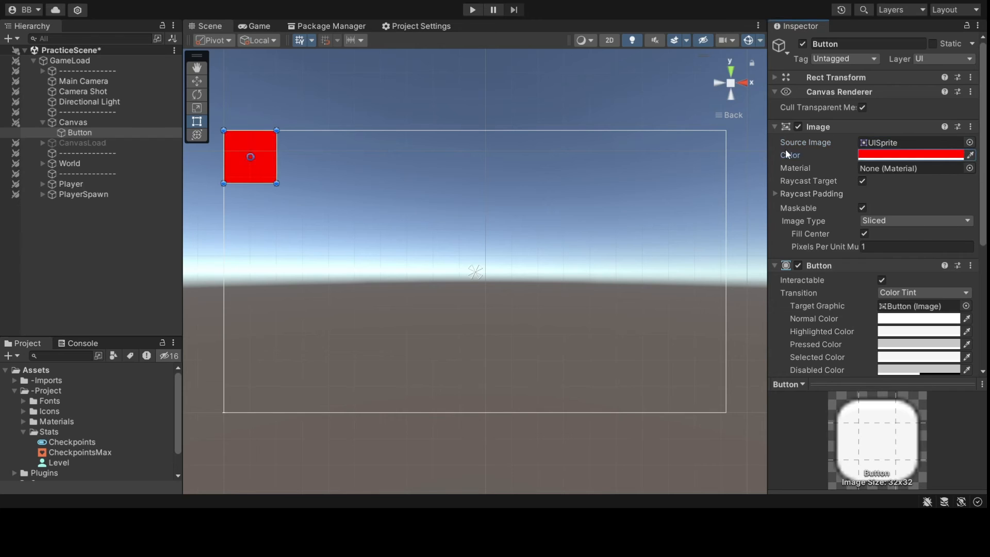
- Add a text label reading 'X' that fills the button, centred both ways, at font size 182
{"action": "left_click", "coordinate": [79, 133]}
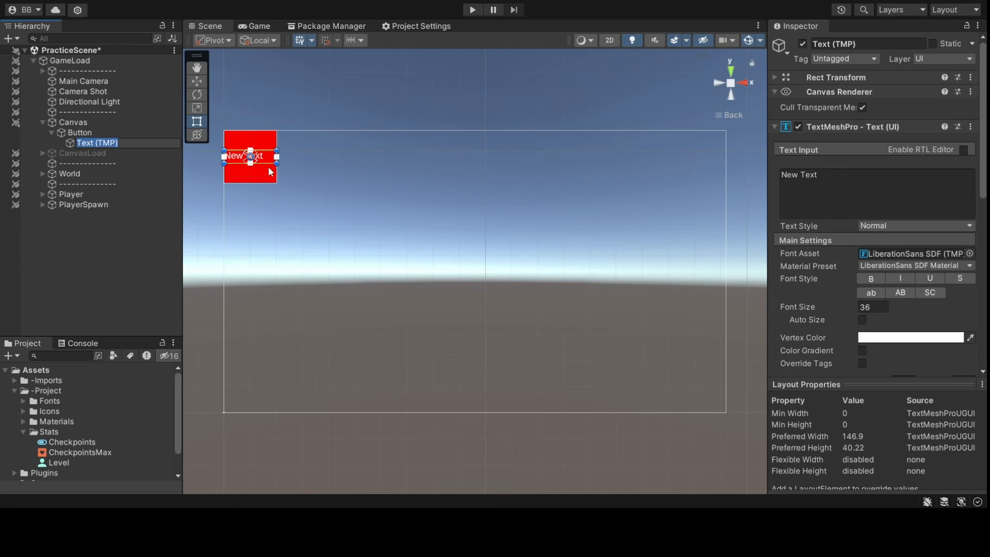
{"action": "left_click_drag", "start_coordinate": [270, 163], "coordinate": [269, 129]}
{"action": "left_click", "coordinate": [811, 305]}
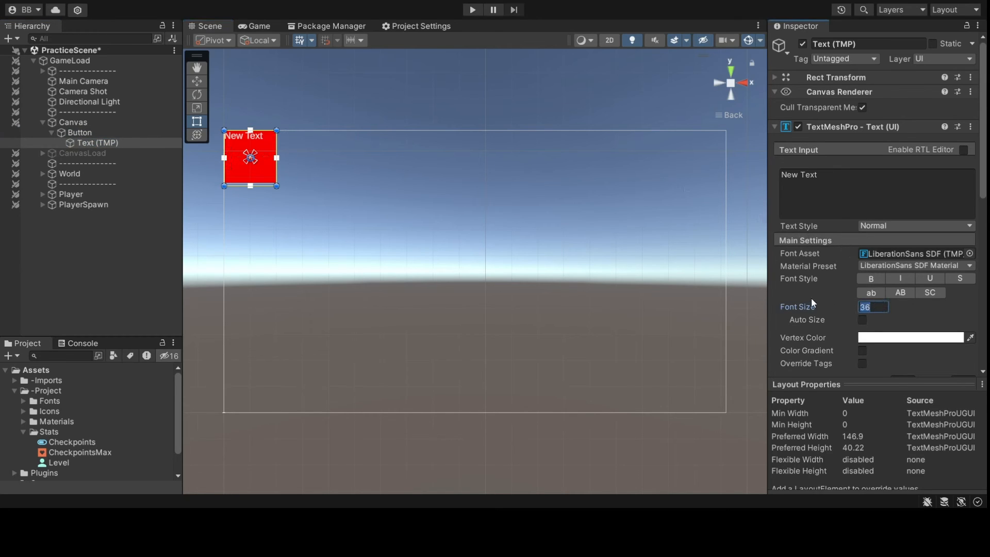
{"action": "left_click", "coordinate": [862, 174]}
{"action": "type", "text": "X"}
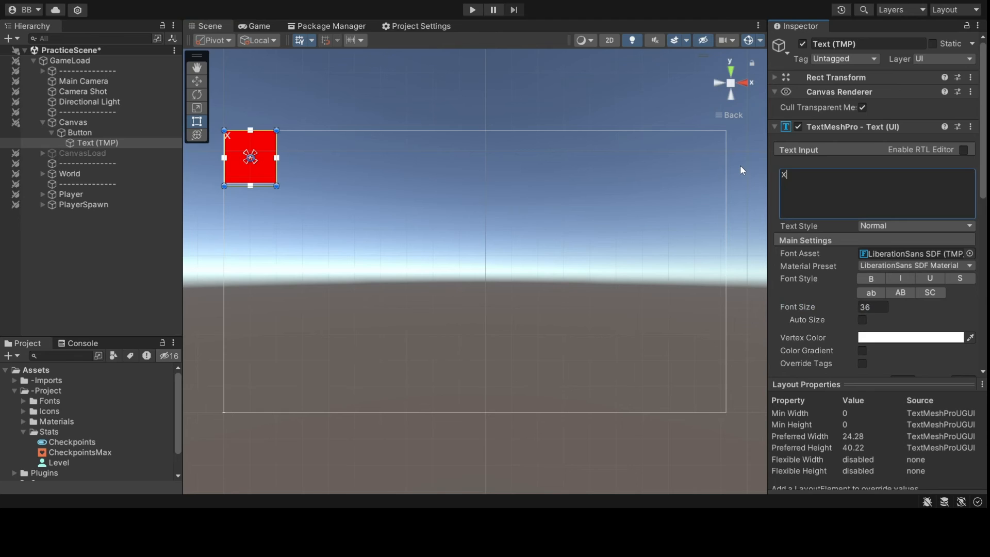
{"action": "scroll", "coordinate": [874, 363], "scroll_direction": "down", "scroll_amount": 4}
{"action": "left_click", "coordinate": [879, 308]}
{"action": "left_click", "coordinate": [878, 323]}
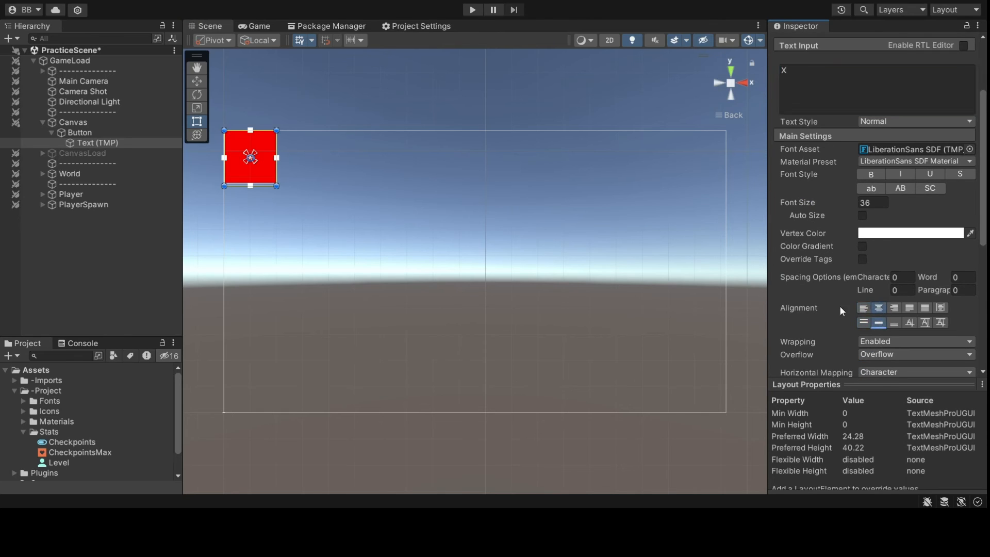
{"action": "left_click_drag", "start_coordinate": [856, 201], "coordinate": [379, 199]}
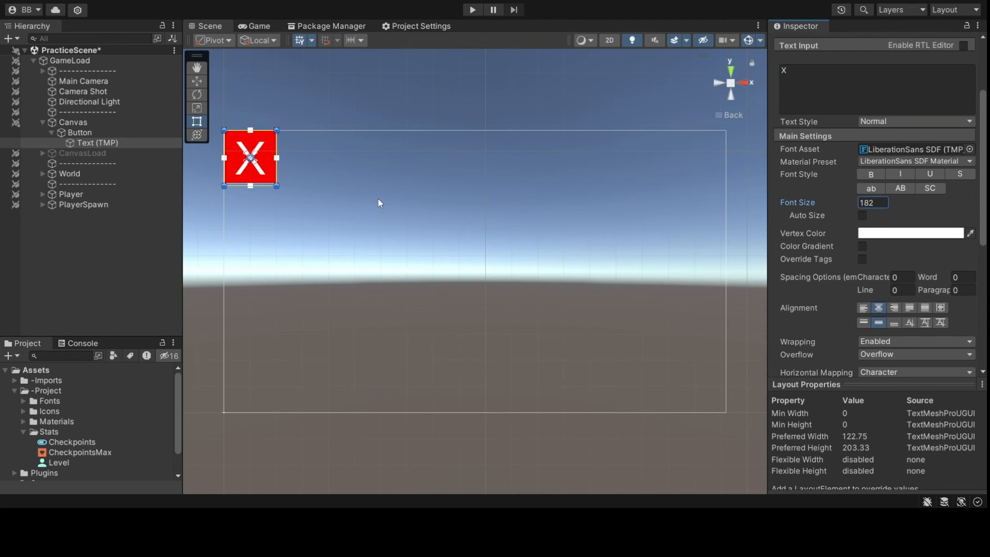
- Collapse the text and Canvas Renderer components and reselect the Button object
{"action": "scroll", "coordinate": [885, 244], "scroll_direction": "down", "scroll_amount": 10}
{"action": "scroll", "coordinate": [894, 260], "scroll_direction": "up", "scroll_amount": 15}
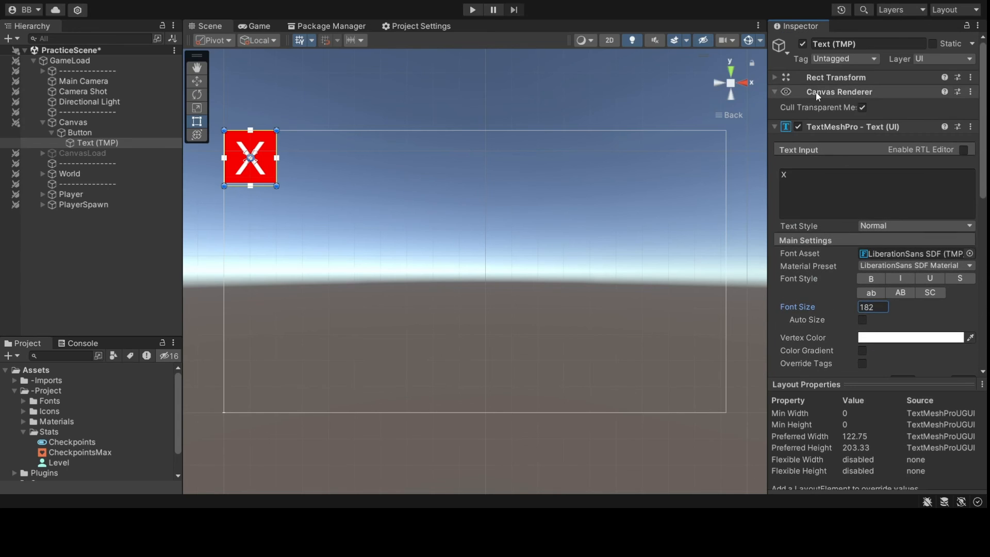
{"action": "left_click", "coordinate": [810, 125]}
{"action": "left_click", "coordinate": [820, 92]}
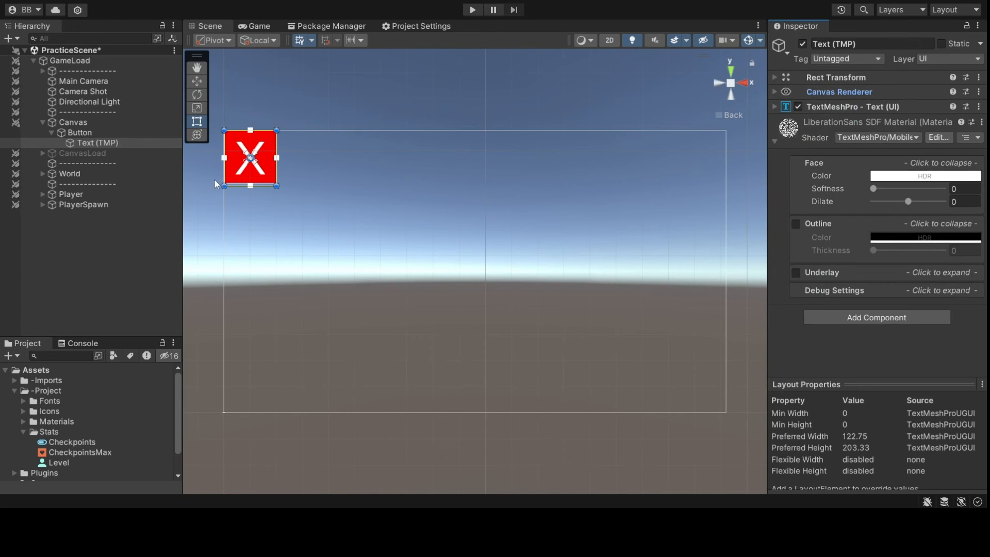
{"action": "left_click", "coordinate": [16, 132]}
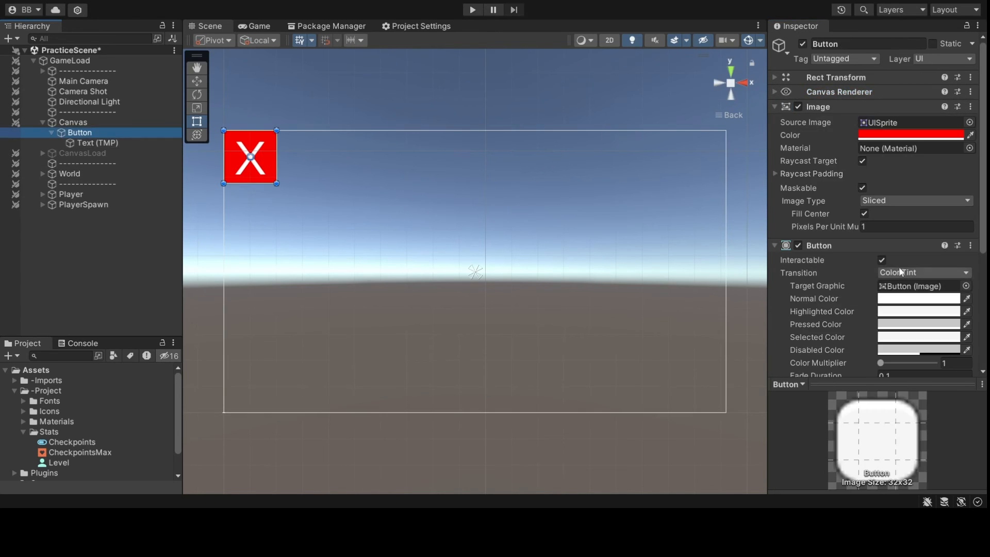
{"action": "scroll", "coordinate": [900, 268], "scroll_direction": "down", "scroll_amount": 6}
- Replace the Log instruction with Save Game in slot 1 and Set Active targeting CanvasLoad
{"action": "left_click", "coordinate": [965, 246]}
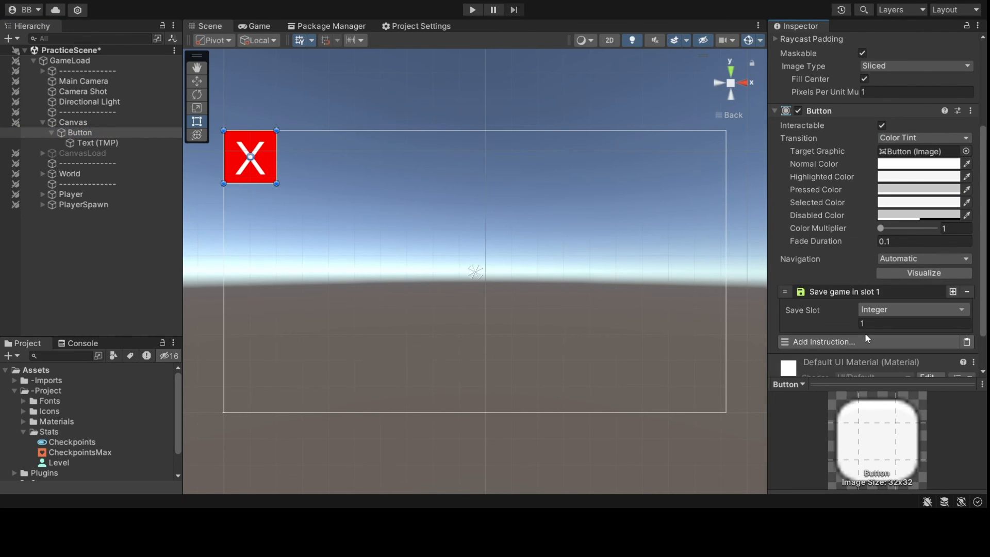
{"action": "left_click", "coordinate": [877, 288]}
{"action": "left_click", "coordinate": [874, 308]}
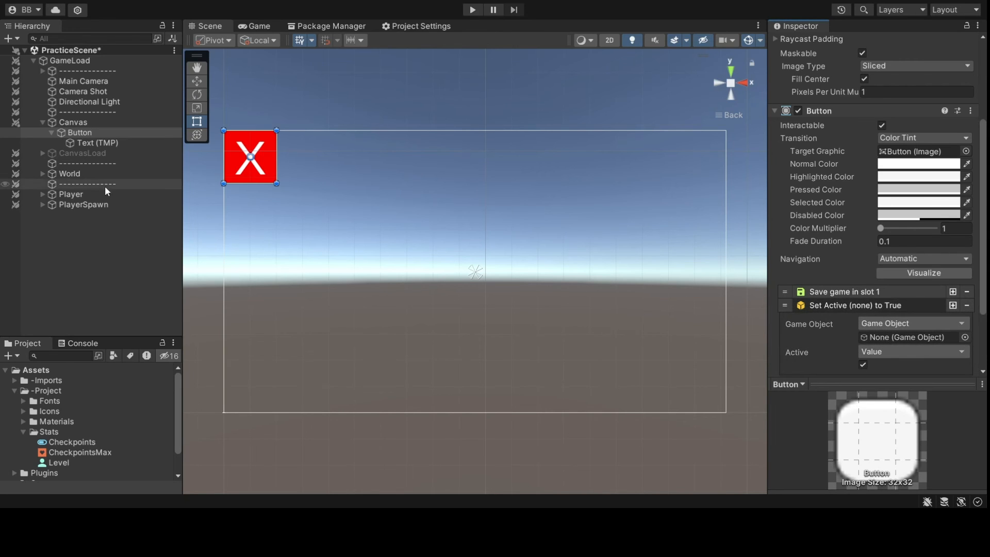
{"action": "left_click_drag", "start_coordinate": [104, 152], "coordinate": [910, 337]}
{"action": "left_click", "coordinate": [877, 305]}
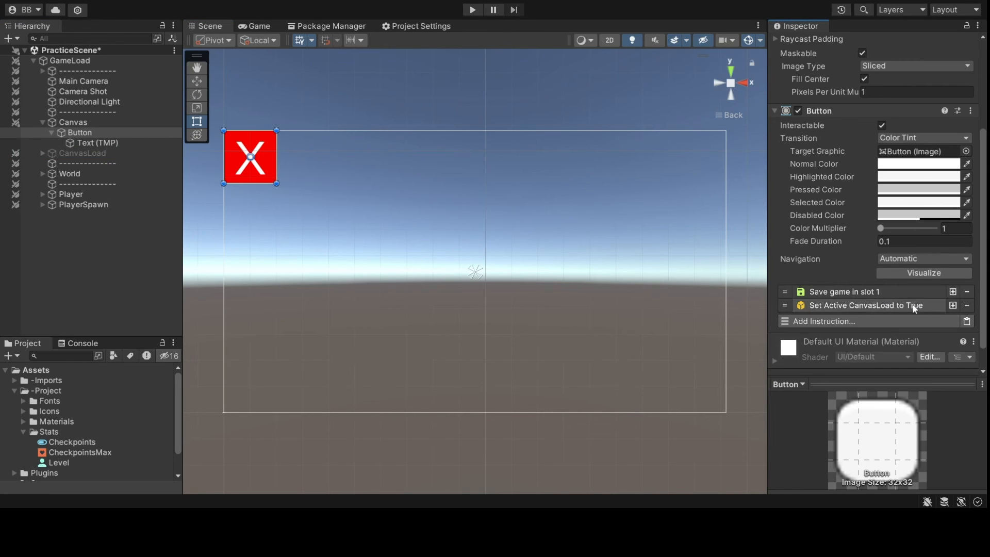
- Add a Wait of 0.5 seconds followed by a Load Game from slot 1 instruction
{"action": "left_click", "coordinate": [889, 323]}
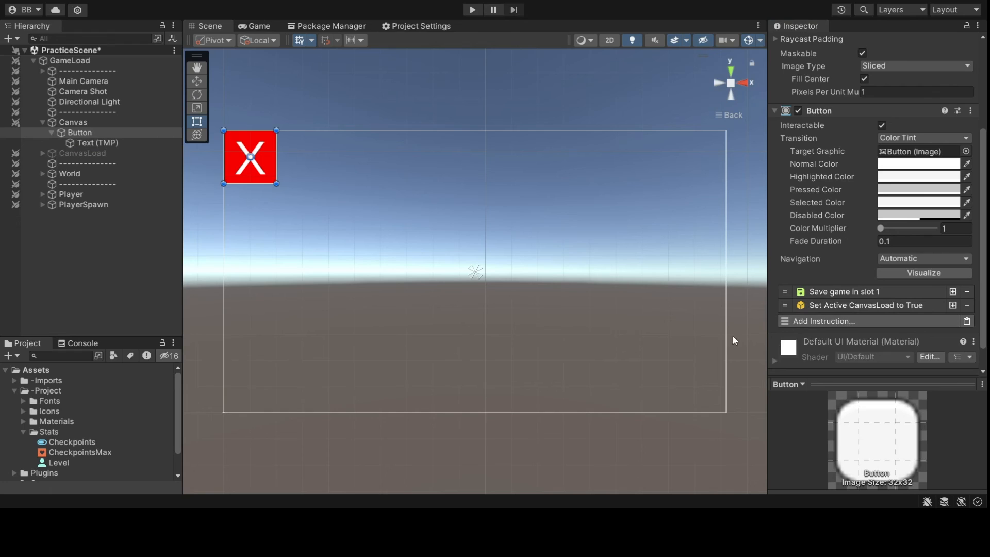
{"action": "left_click", "coordinate": [677, 312]}
{"action": "left_click", "coordinate": [921, 350]}
{"action": "type", "text": "0.5"}
{"action": "left_click", "coordinate": [845, 318]}
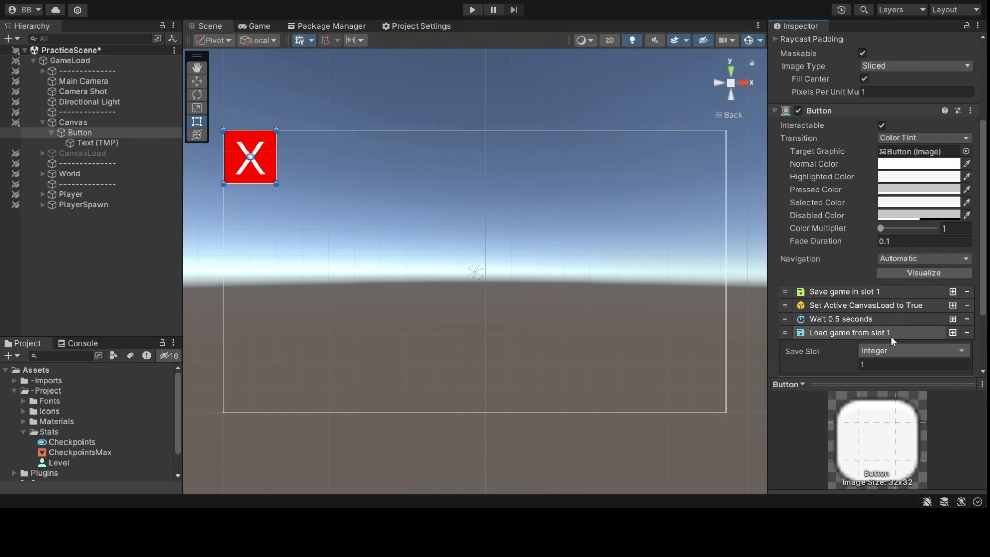
{"action": "left_click", "coordinate": [890, 333]}
- Play in the Game view, walk the character off the platform and click the red X to respawn
{"action": "left_click", "coordinate": [254, 26]}
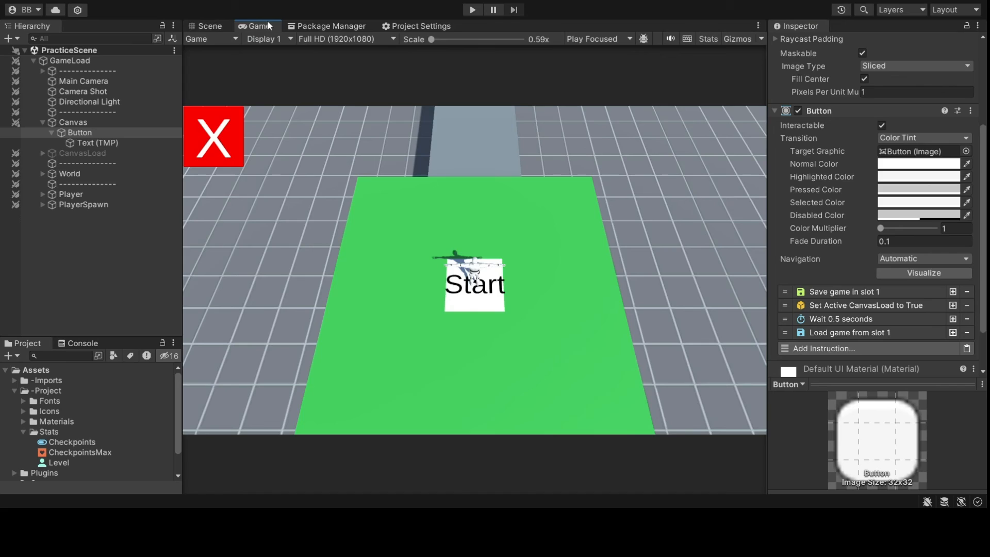
{"action": "left_click", "coordinate": [20, 50]}
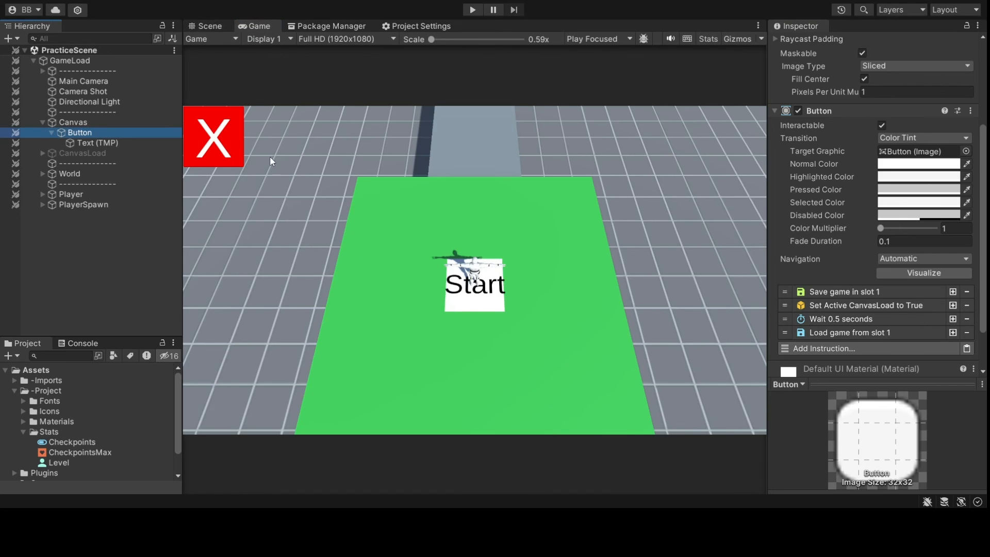
{"action": "left_click", "coordinate": [473, 10]}
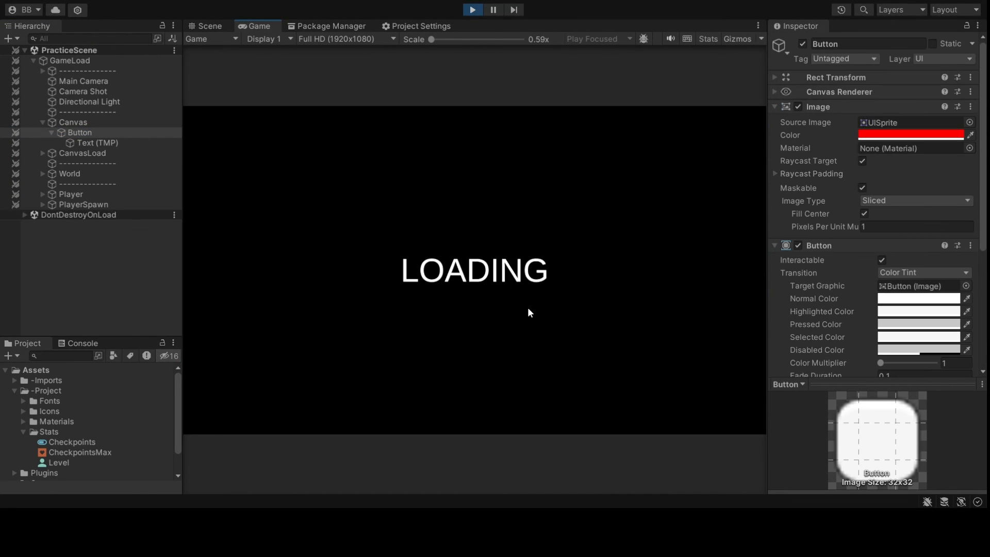
{"action": "key", "text": "w"}
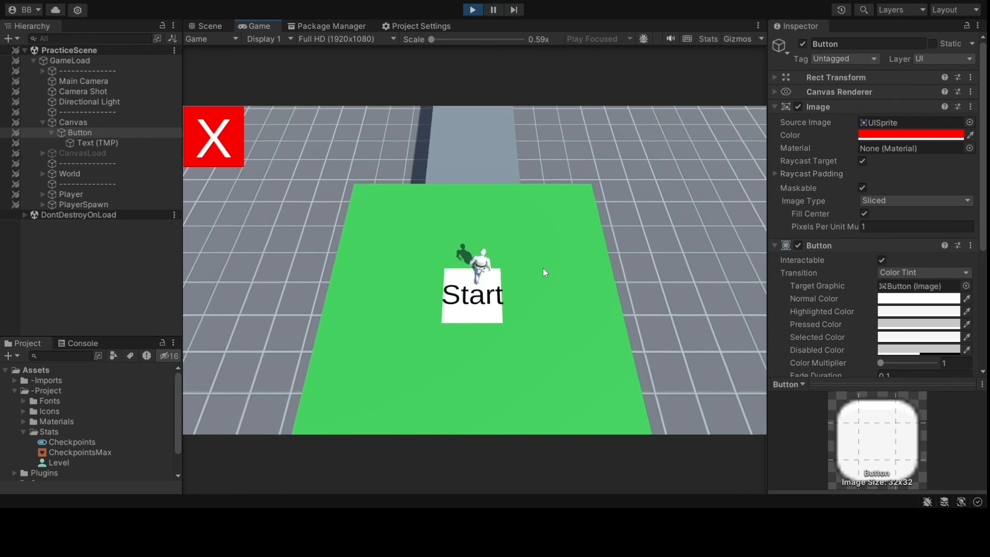
{"action": "key", "text": "d"}
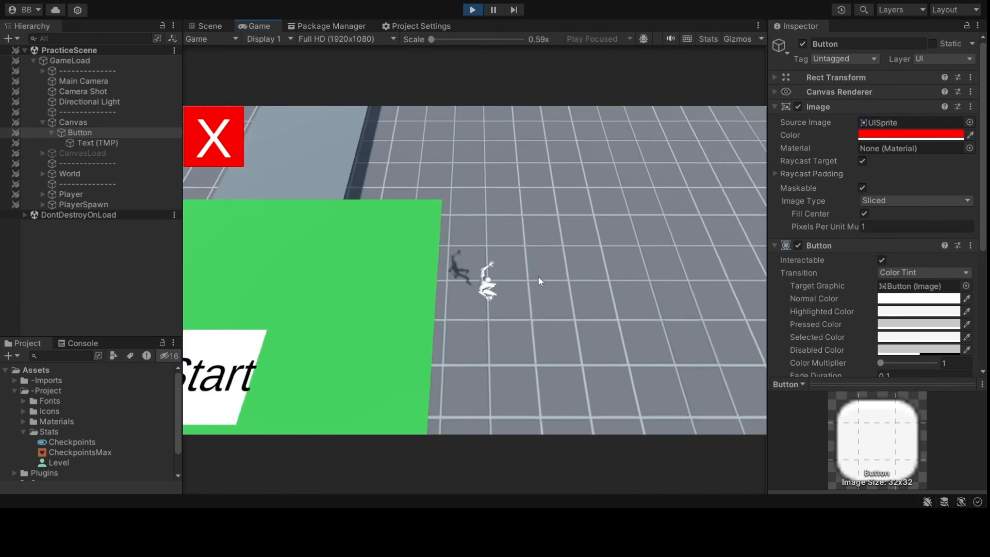
{"action": "left_click", "coordinate": [227, 148]}
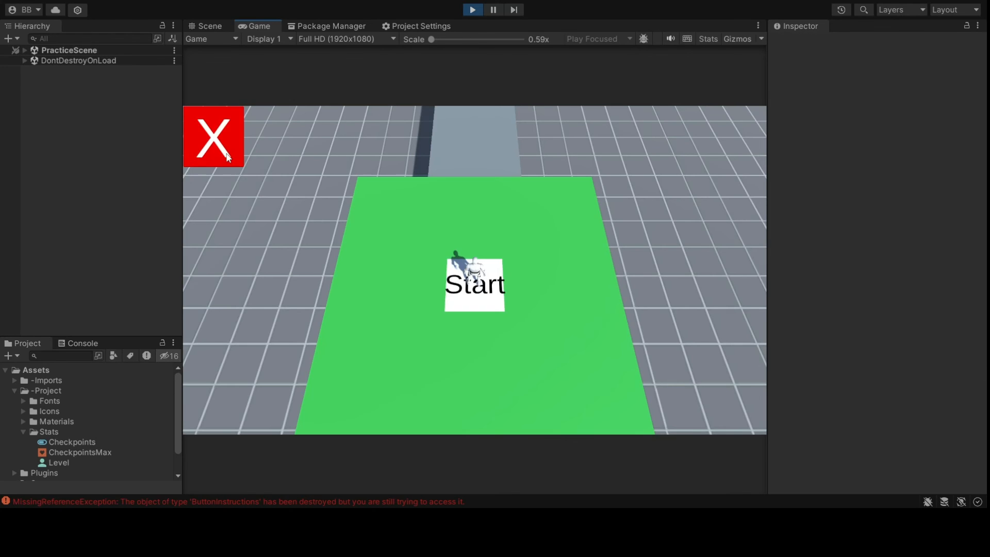
- Run the character onto the CheckPoint 1 pad and off it, then stop play mode
{"action": "key", "text": "w"}
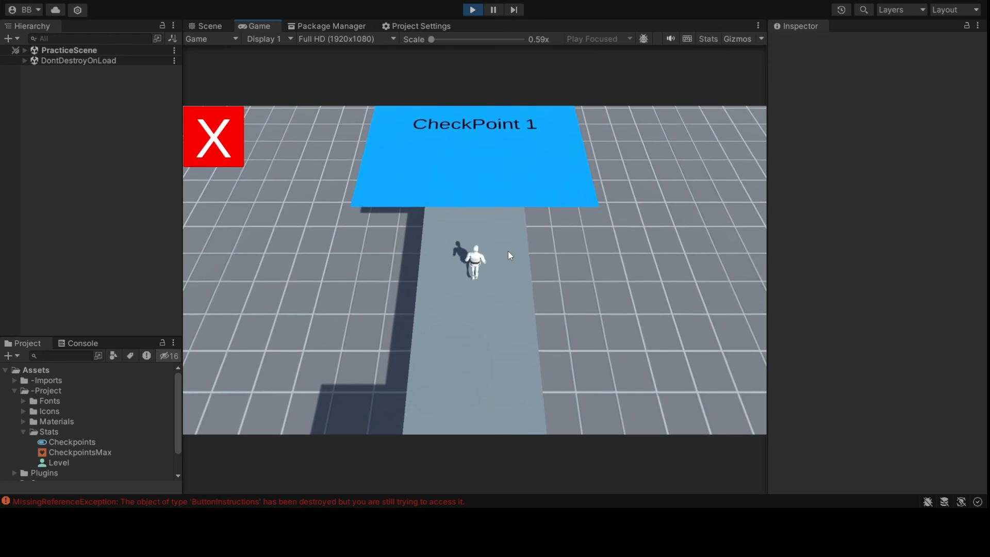
{"action": "key", "text": "a"}
{"action": "key", "text": "a"}
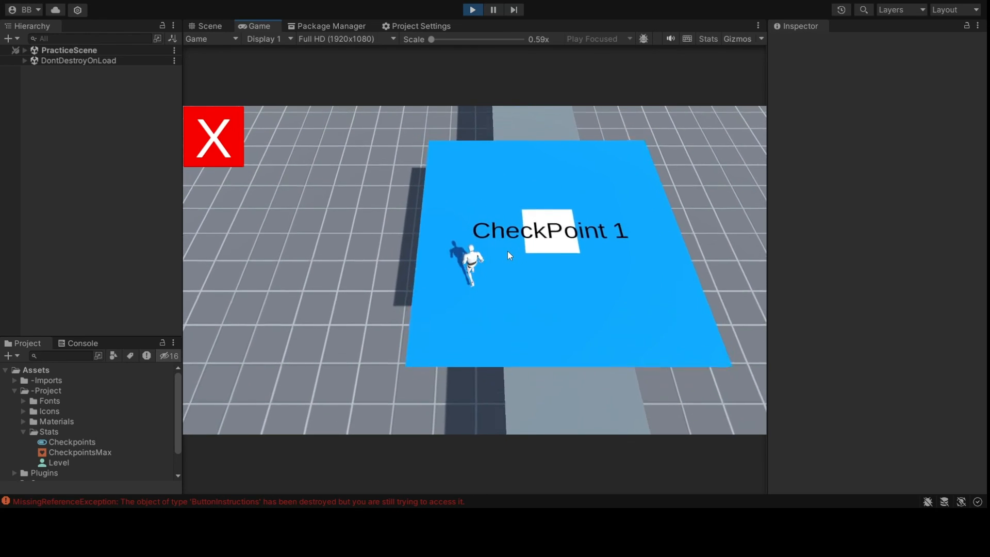
{"action": "key", "text": "a"}
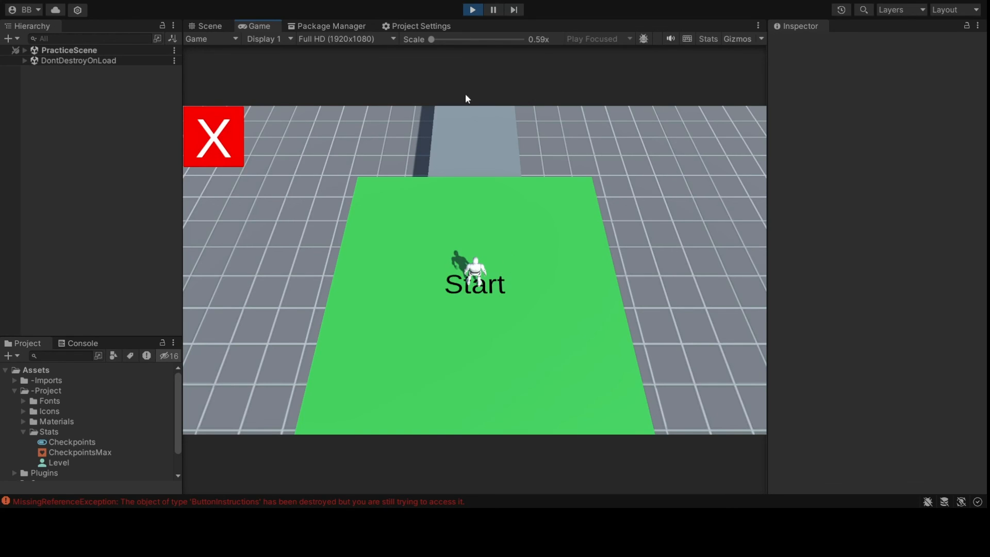
{"action": "left_click", "coordinate": [479, 11]}
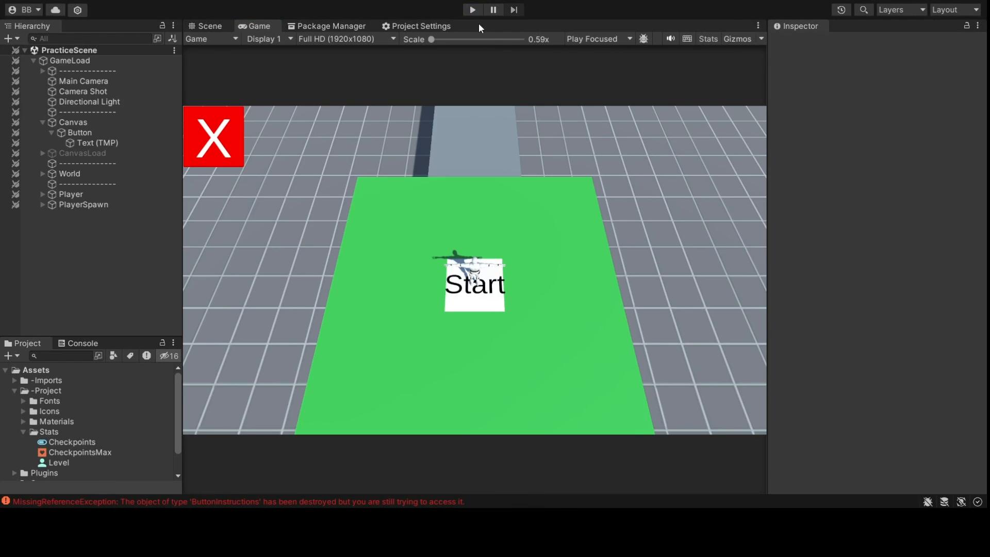
- Inspect GameLoad, PlayerSpawn, Canvas and World in the Hierarchy
{"action": "left_click", "coordinate": [85, 61]}
{"action": "left_click", "coordinate": [96, 204]}
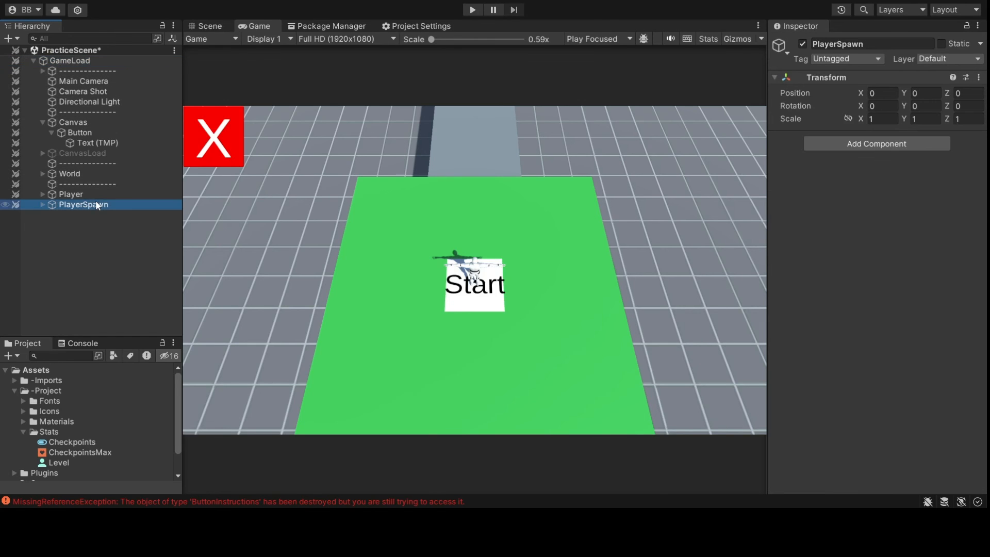
{"action": "left_click", "coordinate": [94, 60]}
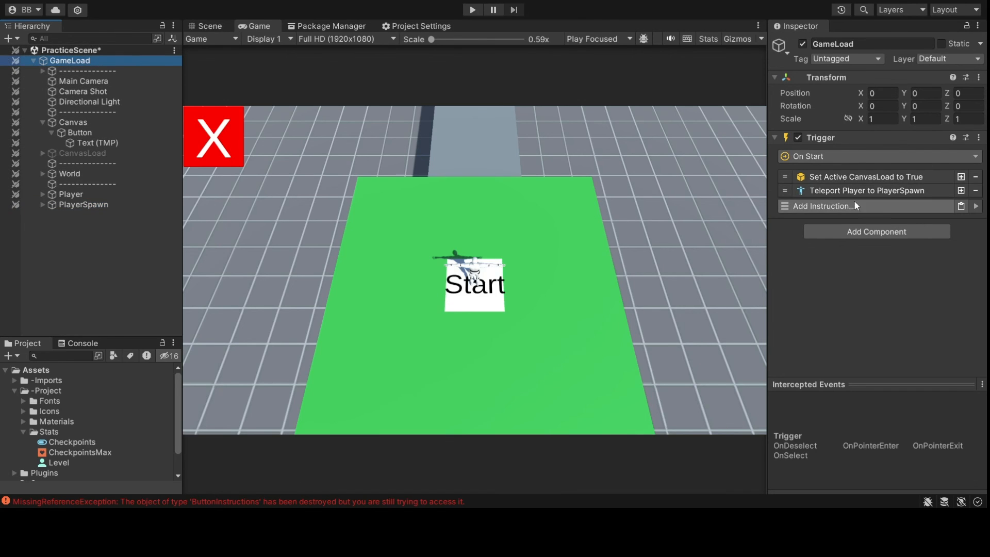
{"action": "left_click", "coordinate": [98, 125]}
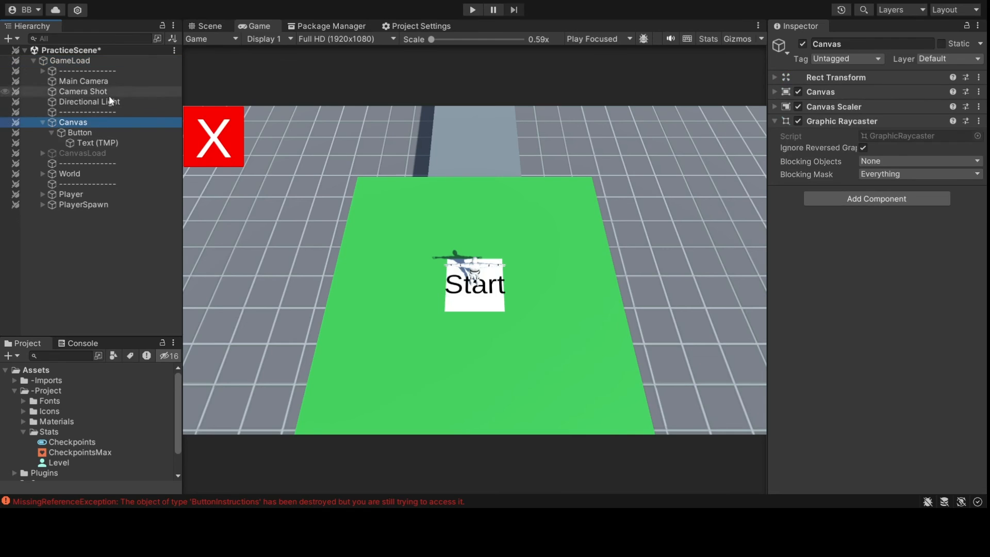
{"action": "left_click", "coordinate": [81, 173]}
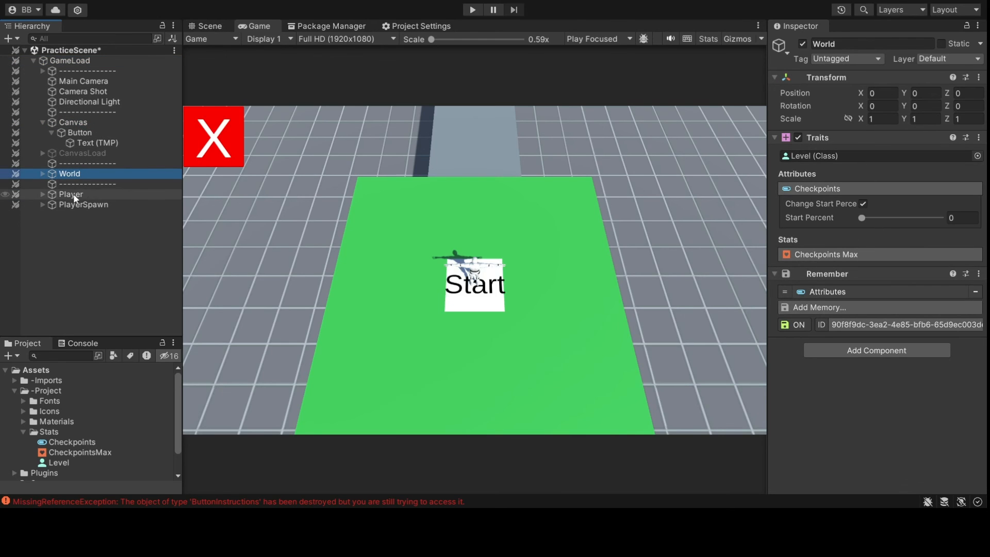
- Review CheckpointScripts' respawn conditions under World, then add a new instruction to GameLoad's trigger
{"action": "left_click", "coordinate": [43, 174]}
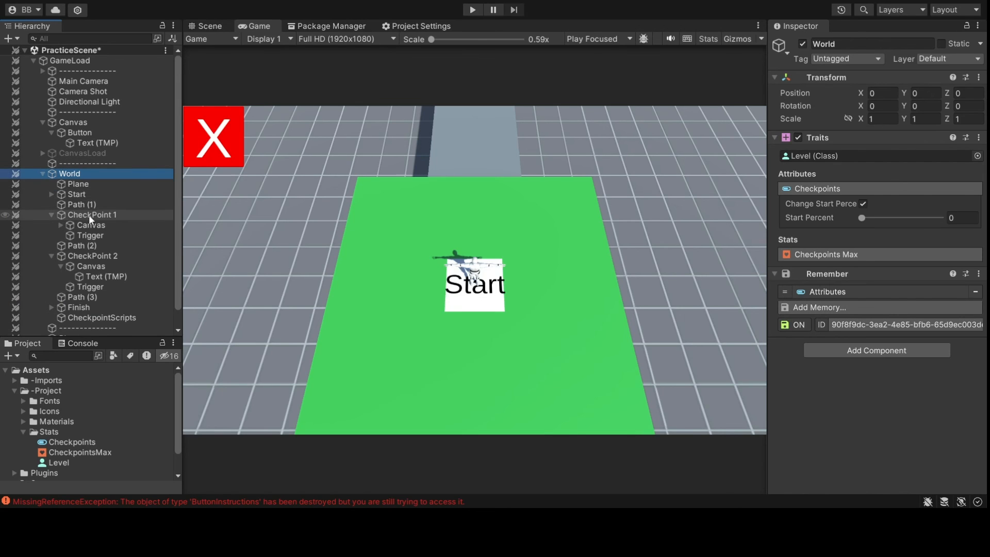
{"action": "scroll", "coordinate": [103, 258], "scroll_direction": "down", "scroll_amount": 2}
{"action": "left_click", "coordinate": [114, 299]}
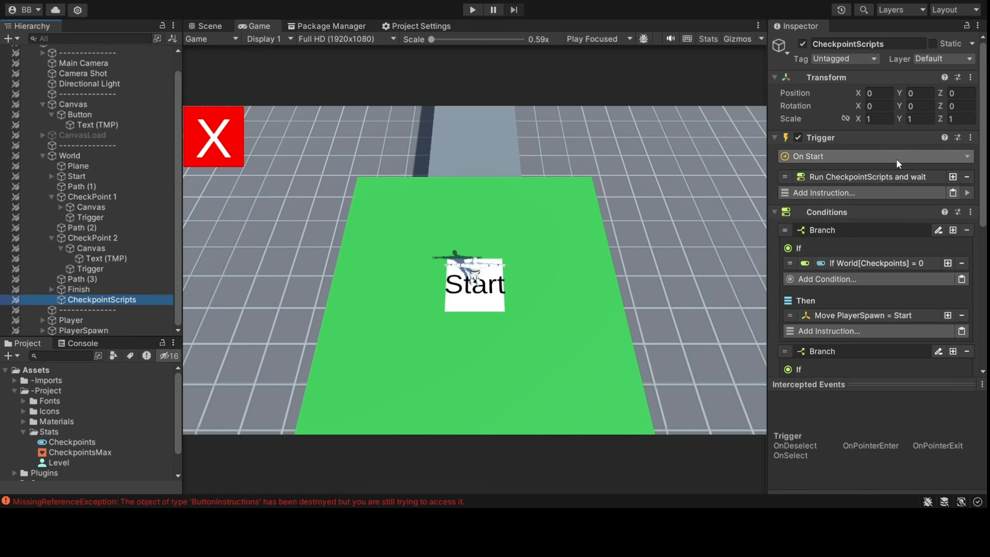
{"action": "scroll", "coordinate": [900, 212], "scroll_direction": "down", "scroll_amount": 5}
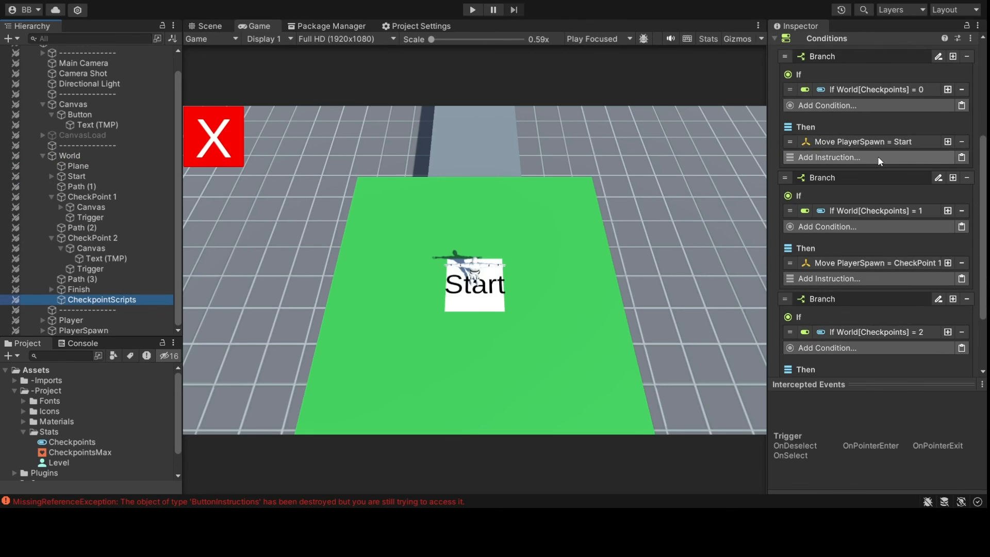
{"action": "scroll", "coordinate": [874, 183], "scroll_direction": "up", "scroll_amount": 4}
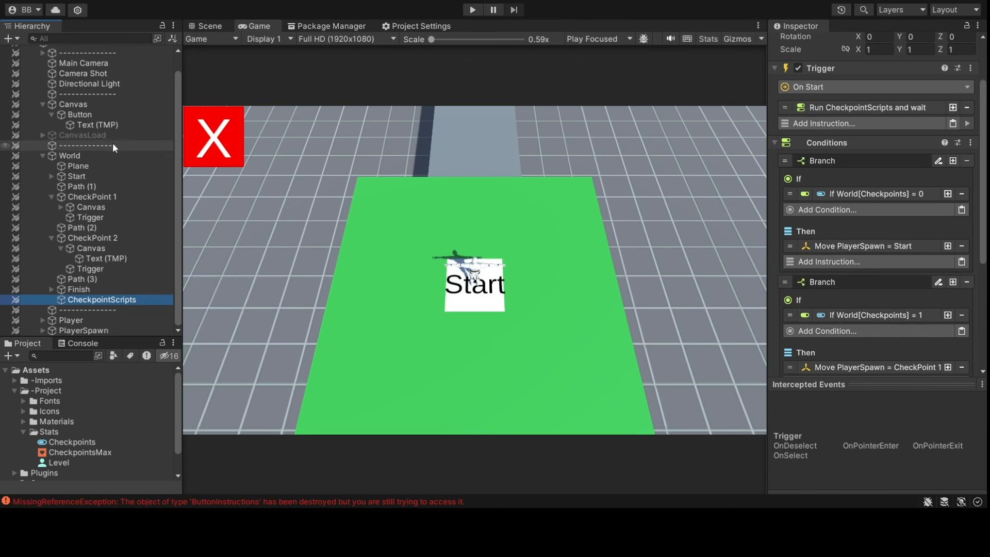
{"action": "scroll", "coordinate": [101, 73], "scroll_direction": "up", "scroll_amount": 2}
{"action": "left_click", "coordinate": [106, 62]}
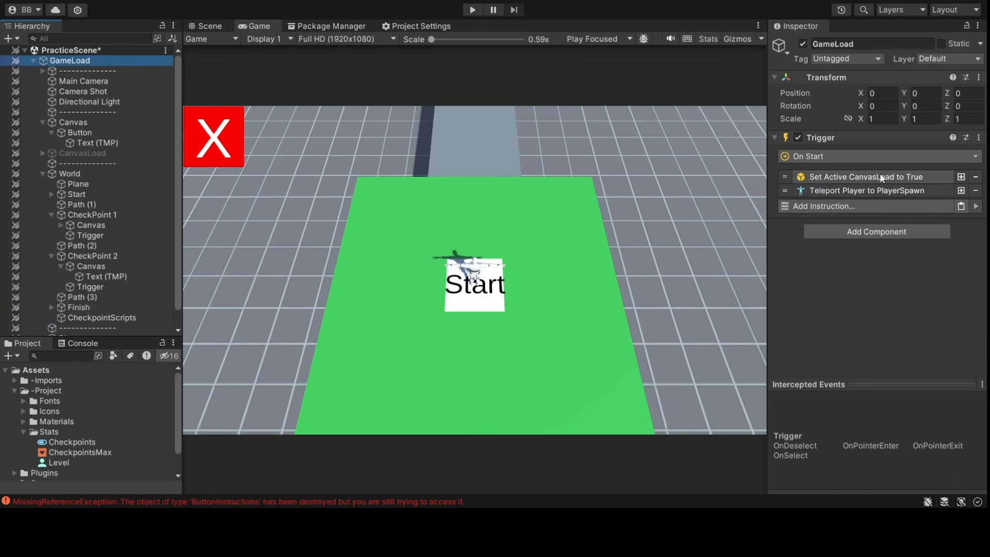
{"action": "left_click", "coordinate": [883, 205]}
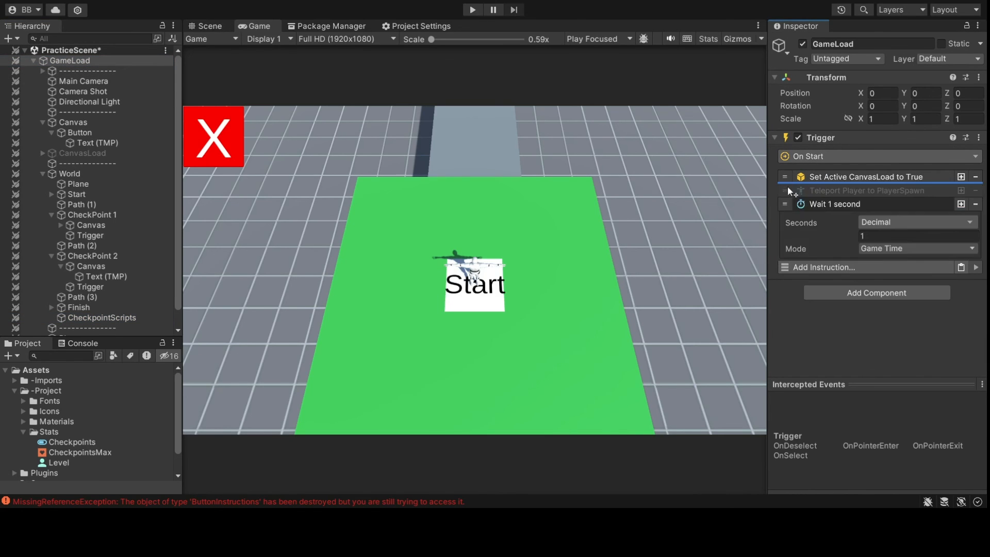
- Set the new wait to 0.5 seconds and move it right after the CanvasLoad activation
{"action": "type", "text": "0.5"}
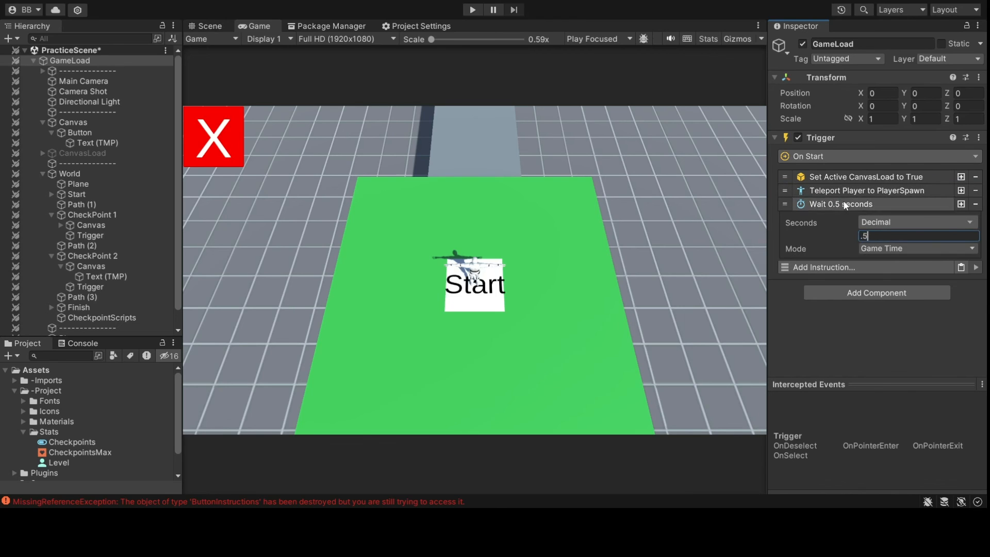
{"action": "left_click", "coordinate": [801, 204]}
{"action": "left_click_drag", "start_coordinate": [796, 202], "coordinate": [790, 180]}
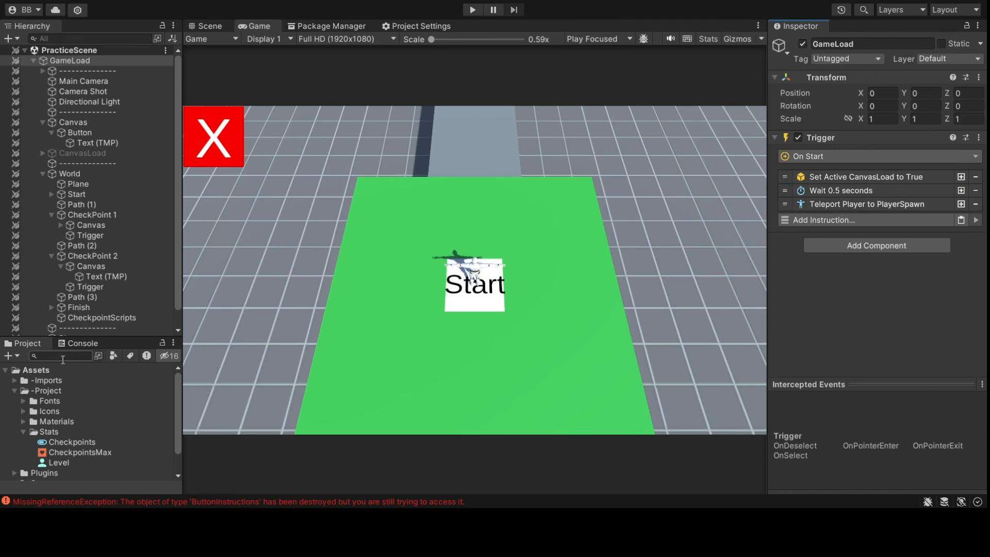
- Clear the errors in the Console and start Play mode
{"action": "left_click", "coordinate": [77, 343]}
{"action": "left_click", "coordinate": [20, 356]}
{"action": "left_click", "coordinate": [22, 343]}
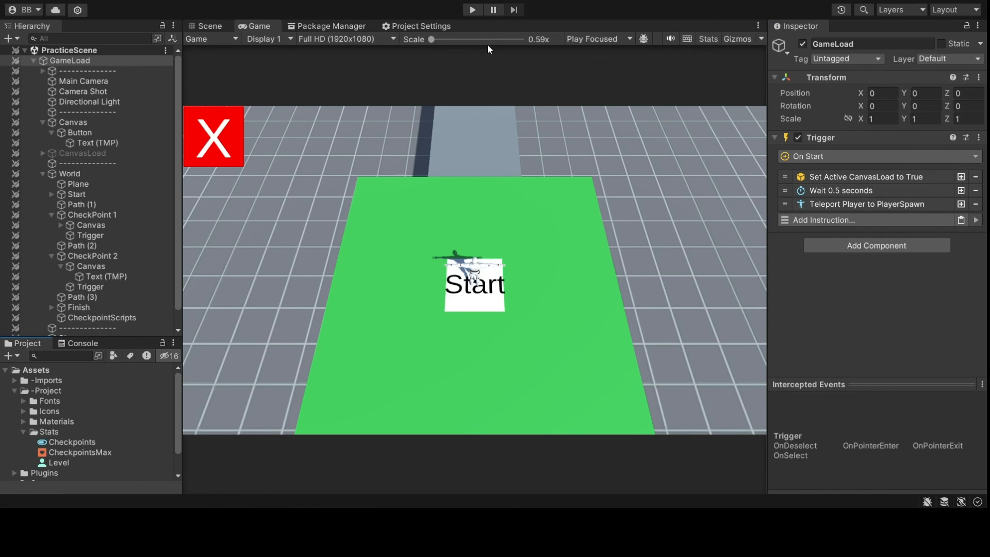
{"action": "left_click", "coordinate": [473, 10]}
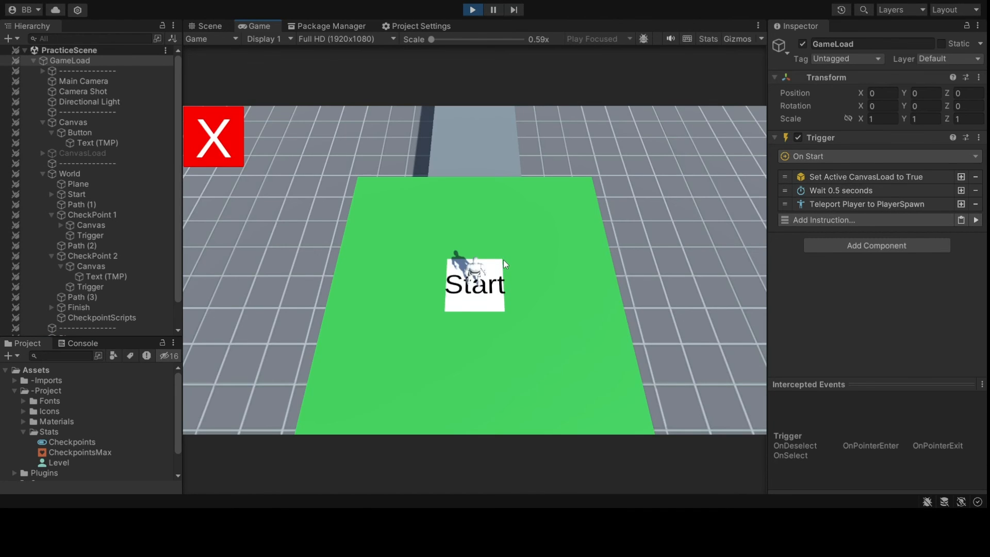
- Run the player from Start across CheckPoint 1 to the white marker on CheckPoint 2
{"action": "key", "text": "w"}
{"action": "key", "text": "w"}
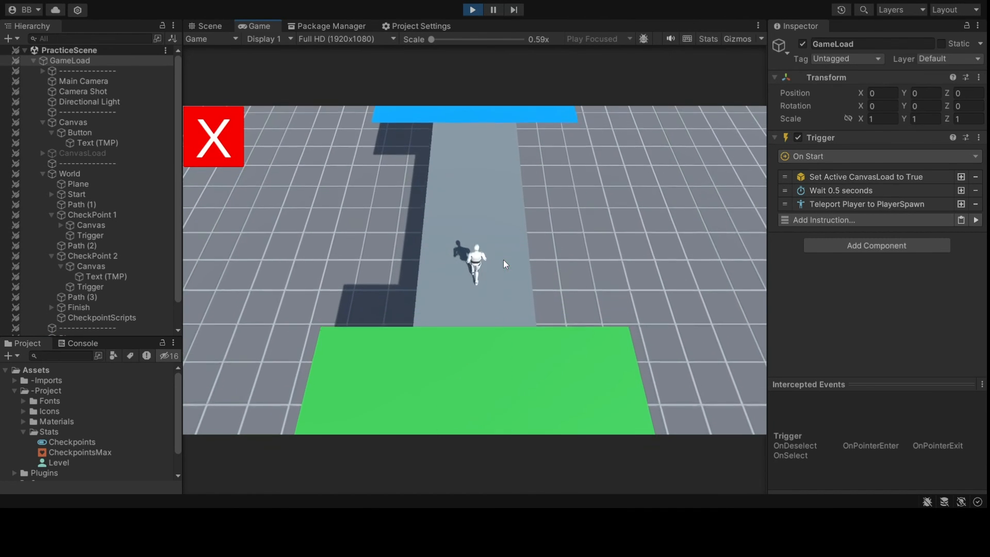
{"action": "key", "text": "w"}
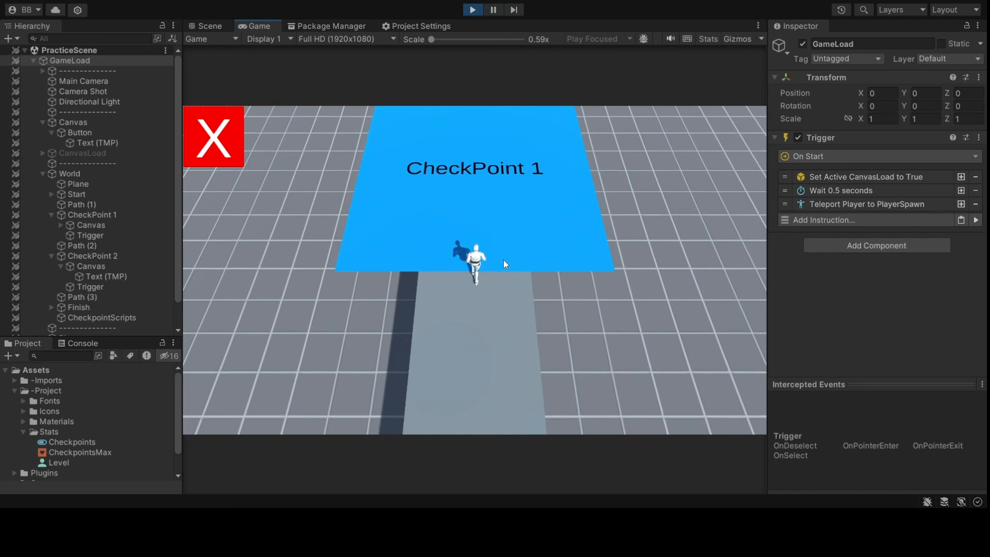
{"action": "key", "text": "w"}
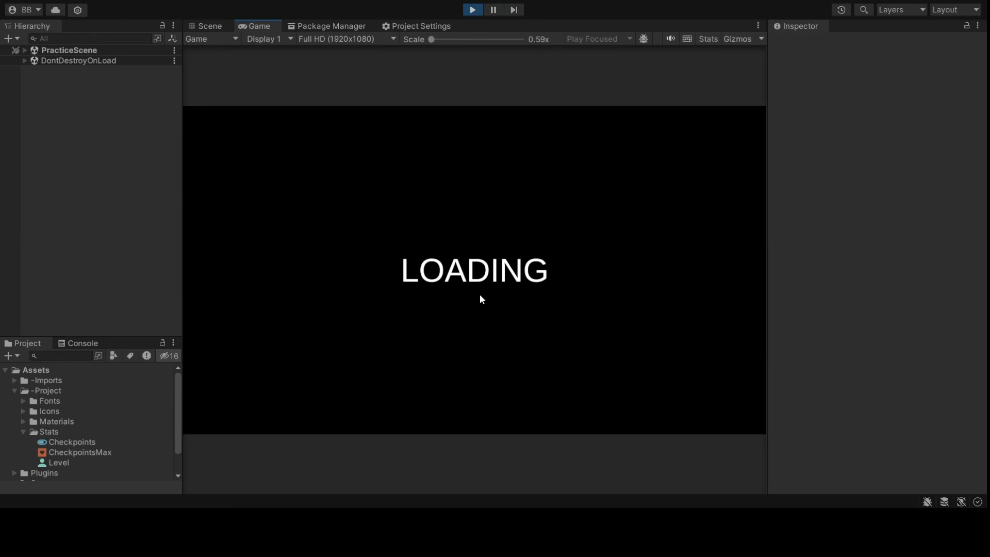
{"action": "key", "text": "w"}
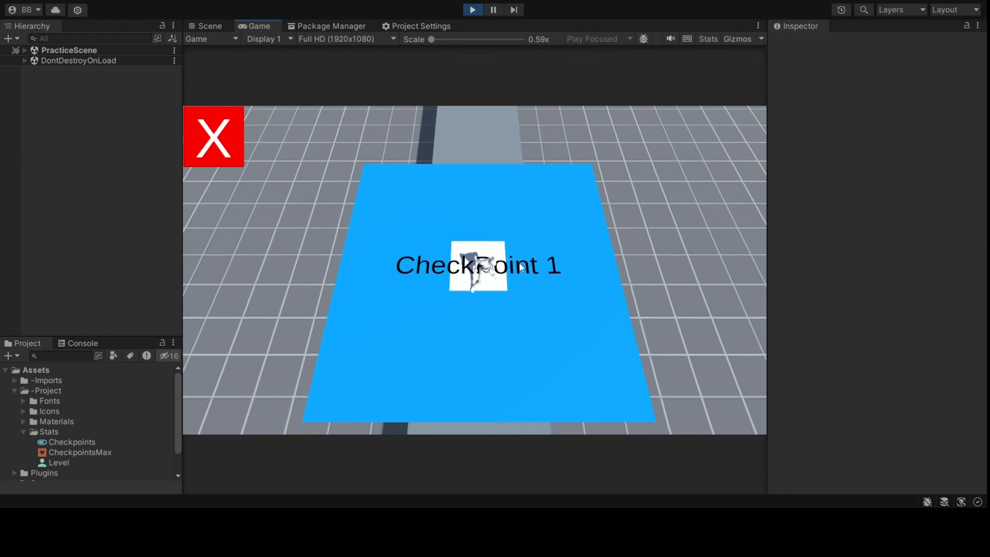
{"action": "key", "text": "w"}
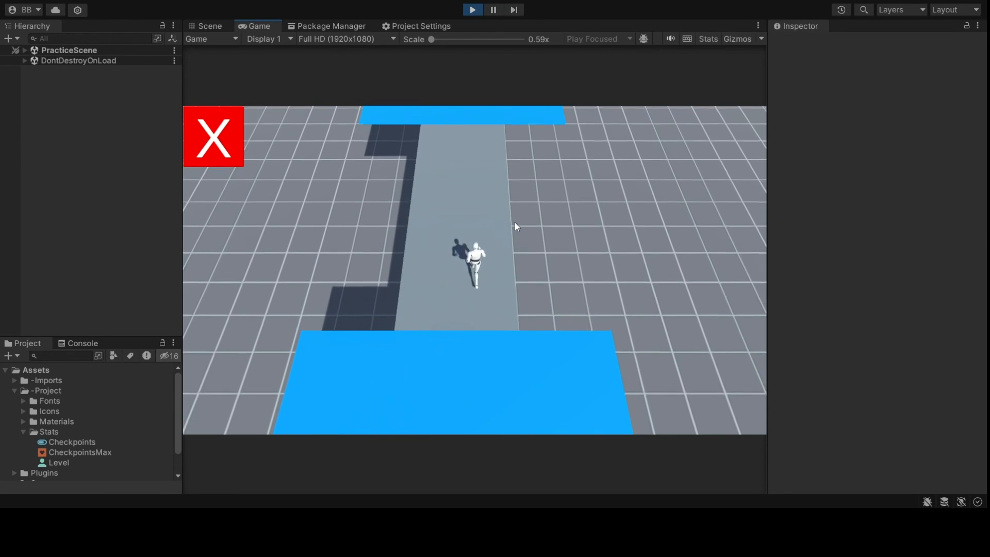
{"action": "key", "text": "w"}
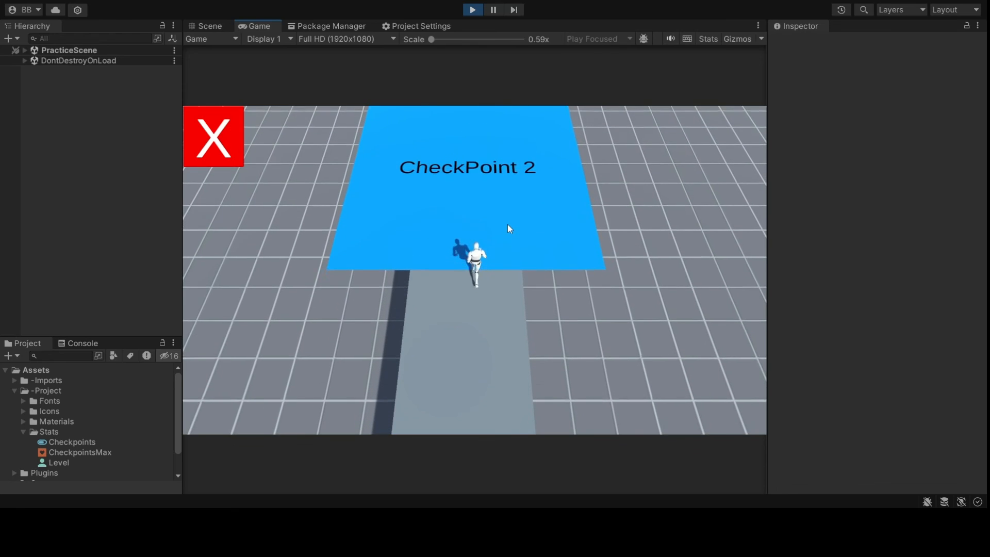
{"action": "key", "text": "a"}
{"action": "key", "text": "a"}
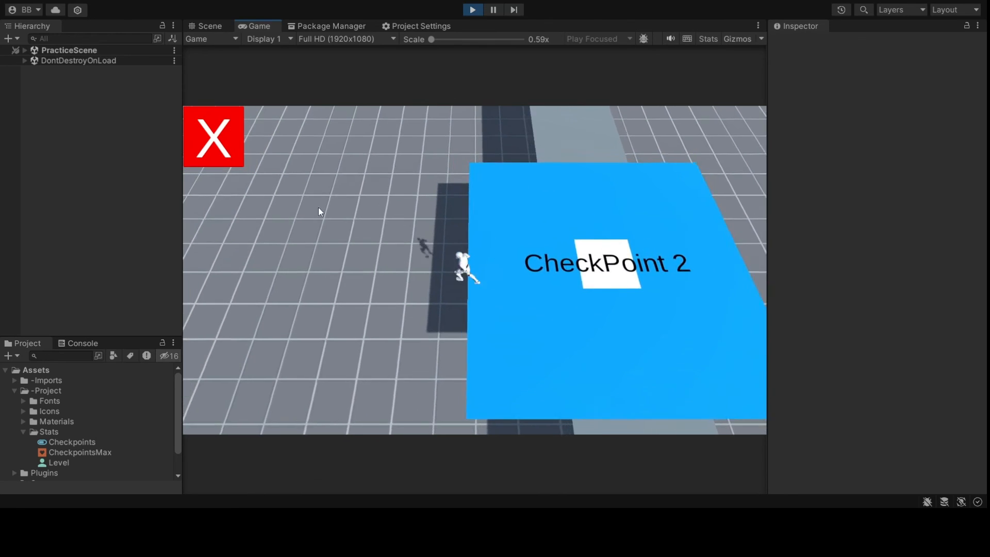
{"action": "key", "text": "d"}
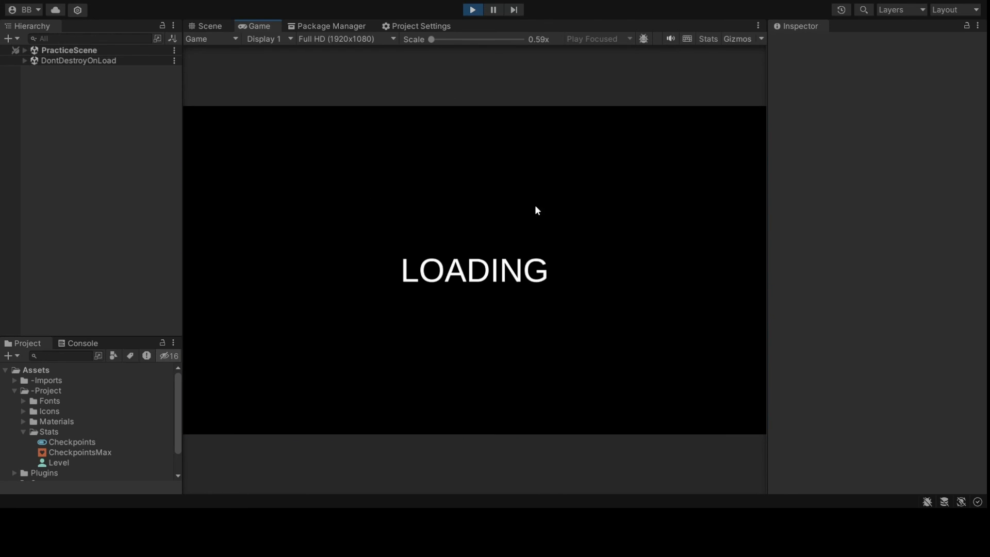
- Run on to the red Finish pad, then back down the path and onto CheckPoint 2
{"action": "key", "text": "w"}
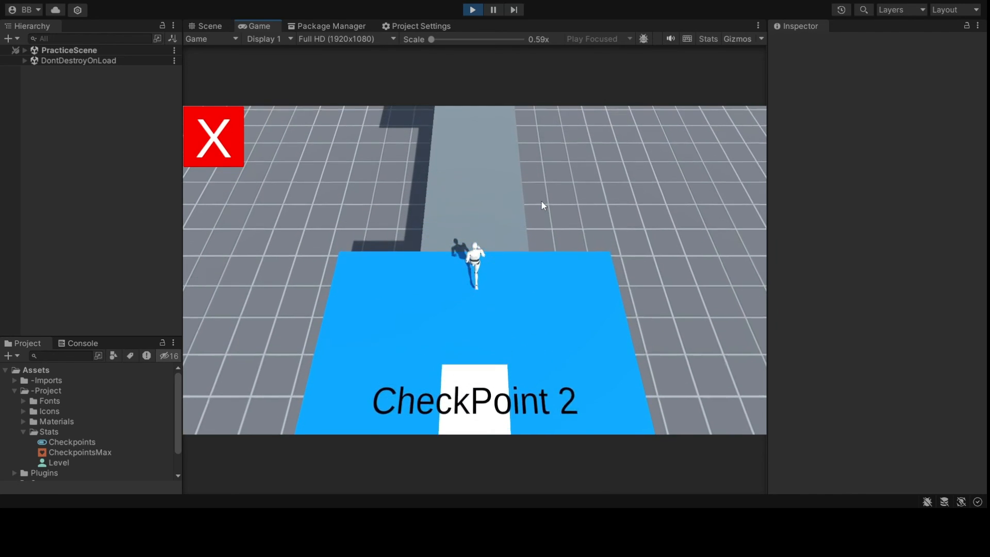
{"action": "key", "text": "w"}
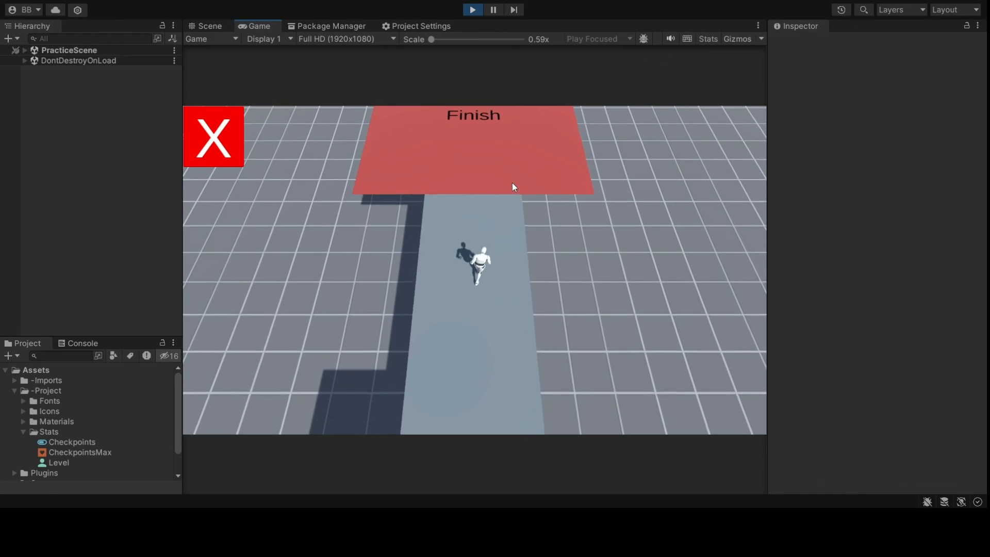
{"action": "key", "text": "w"}
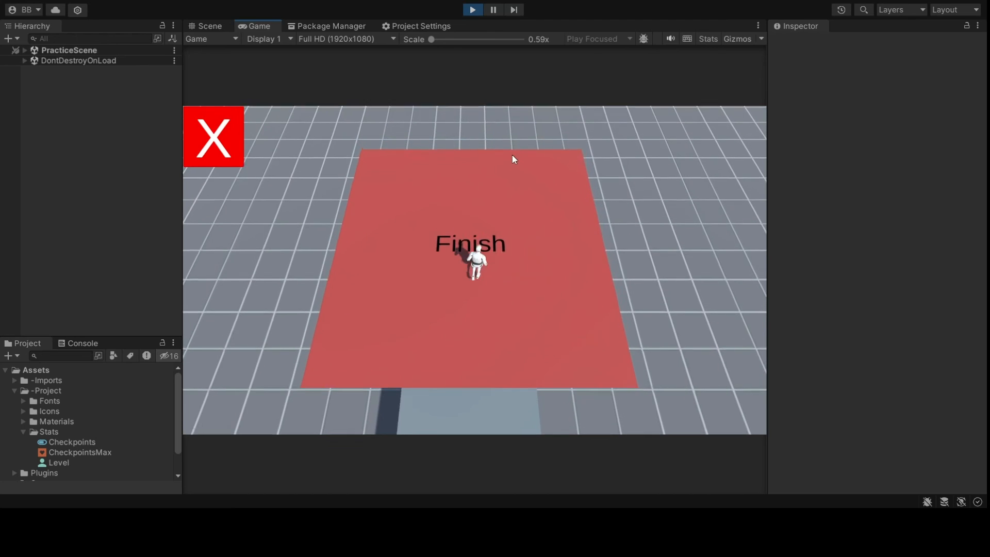
{"action": "key", "text": "s"}
{"action": "key", "text": "s"}
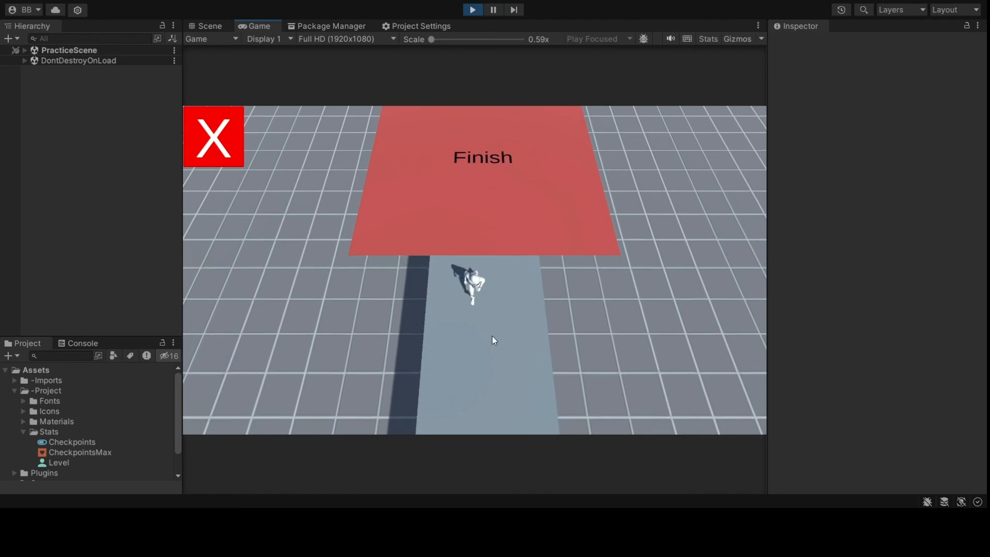
{"action": "key", "text": "s"}
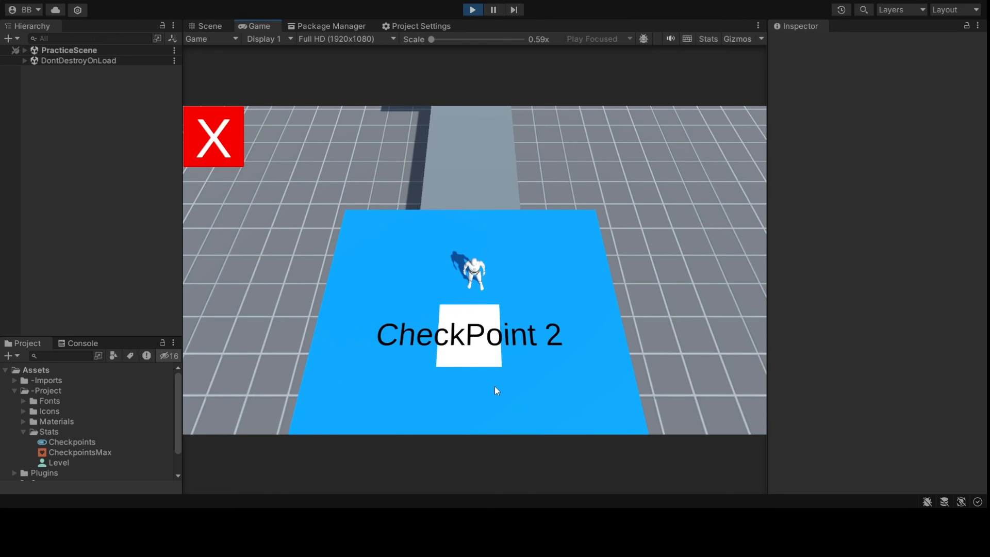
{"action": "key", "text": "s"}
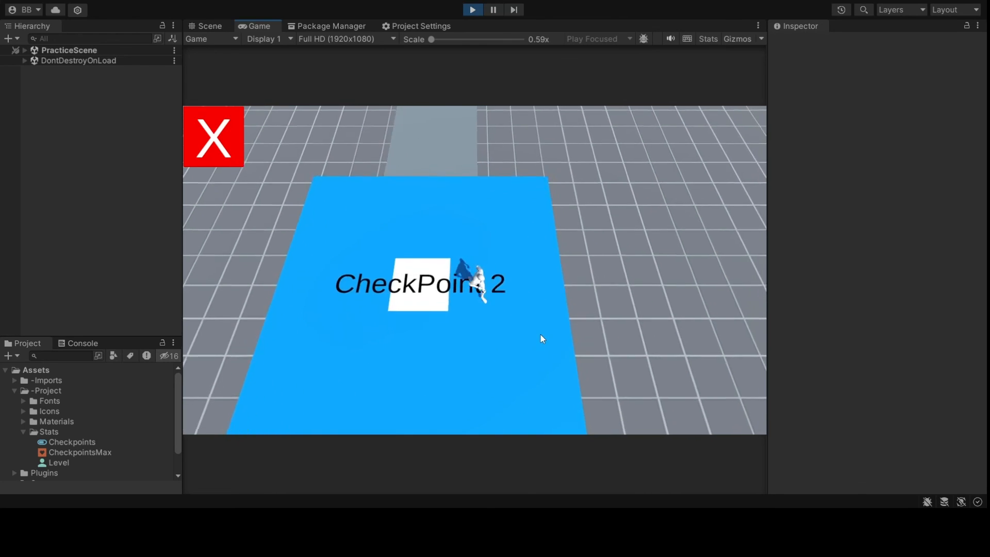
{"action": "key", "text": "s"}
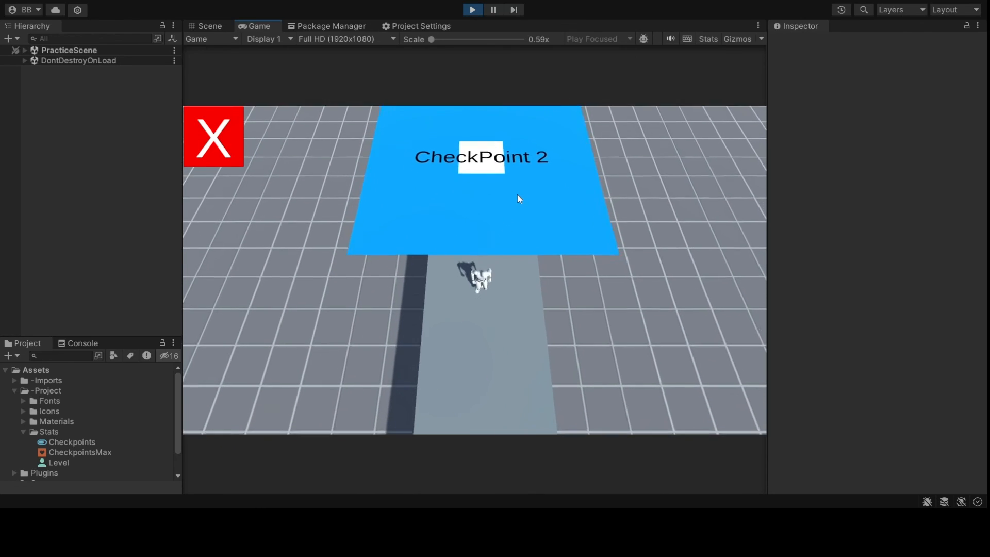
{"action": "key", "text": "w"}
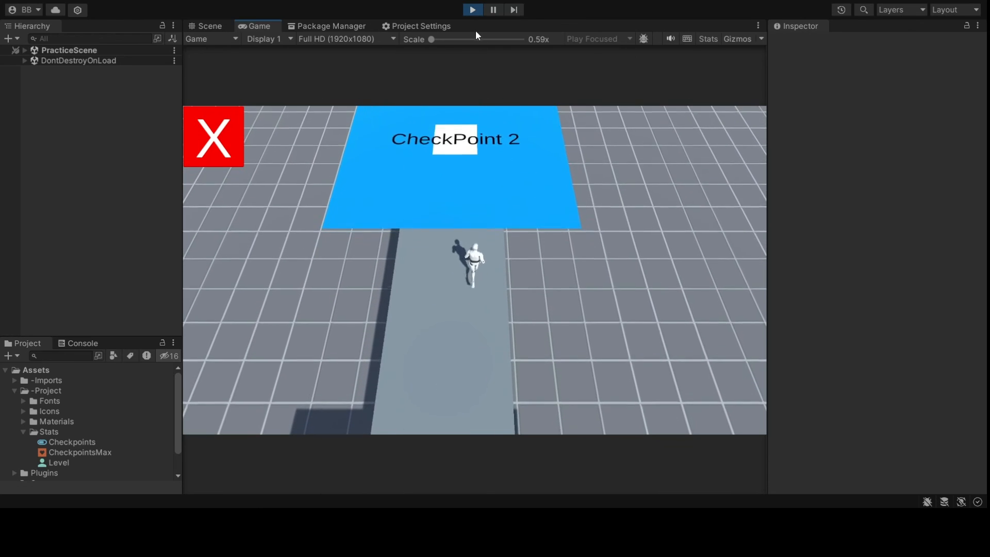
{"action": "key", "text": "w"}
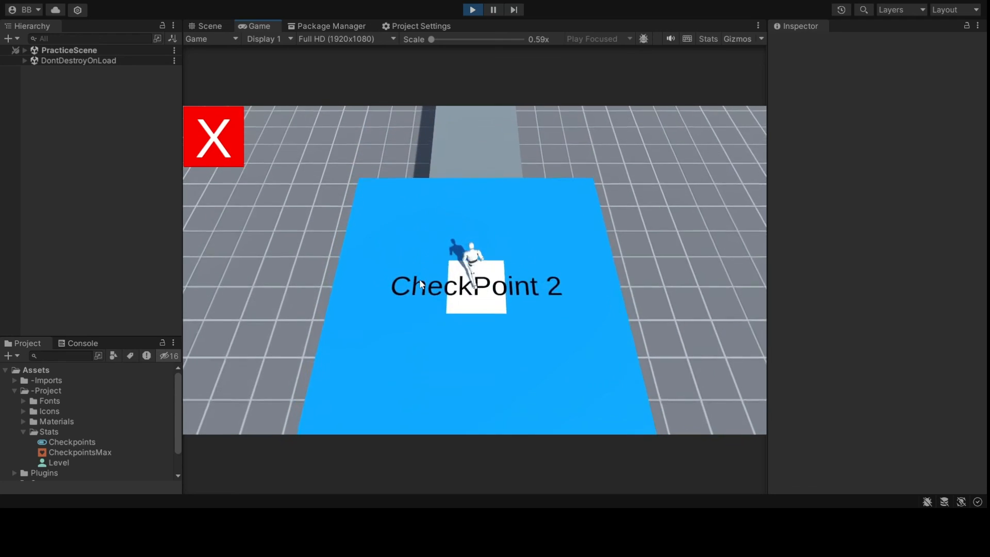
{"action": "key", "text": "a"}
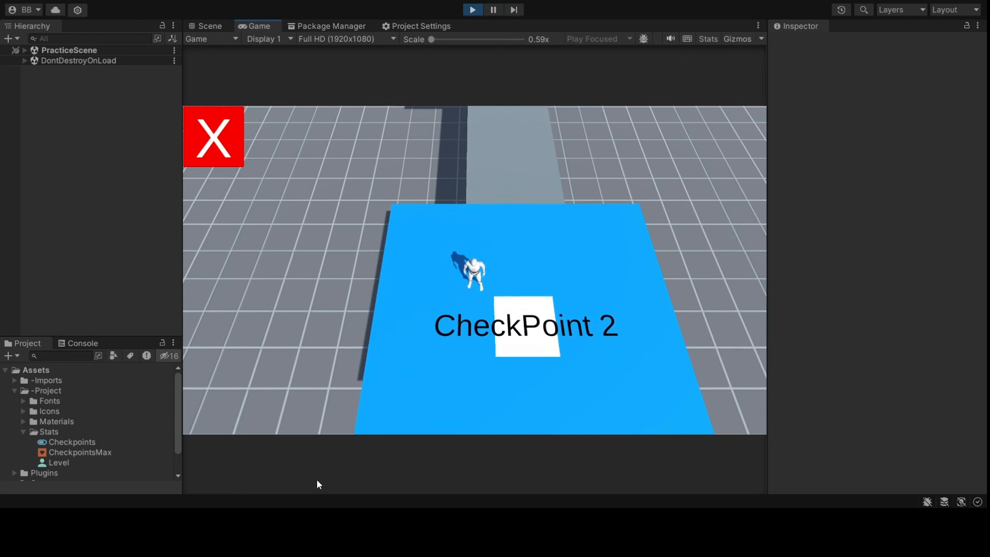